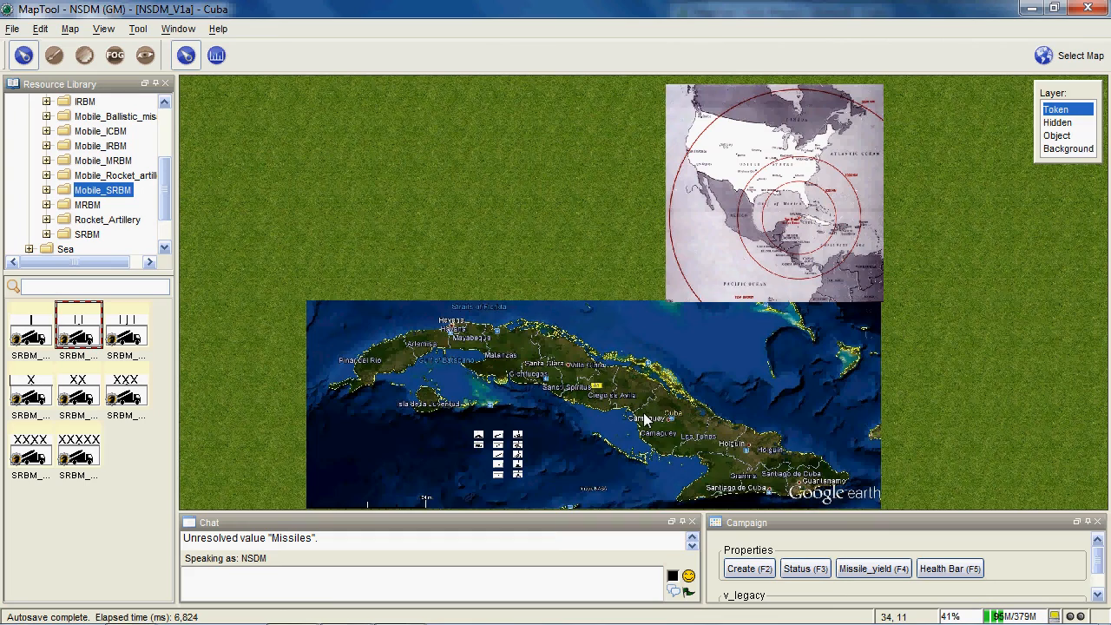
- Examine the Cuba map, the missile range map above it, and the group of unit tokens south of the island
{"action": "left_click_drag", "start_coordinate": [644, 414], "coordinate": [656, 355]}
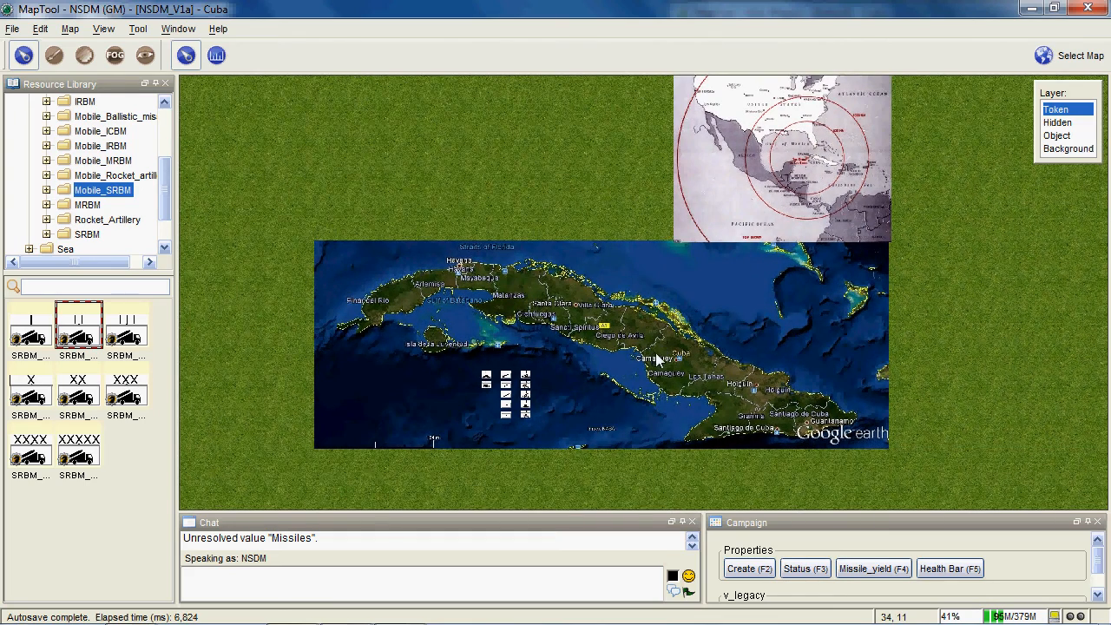
{"action": "left_click_drag", "start_coordinate": [608, 275], "coordinate": [579, 329]}
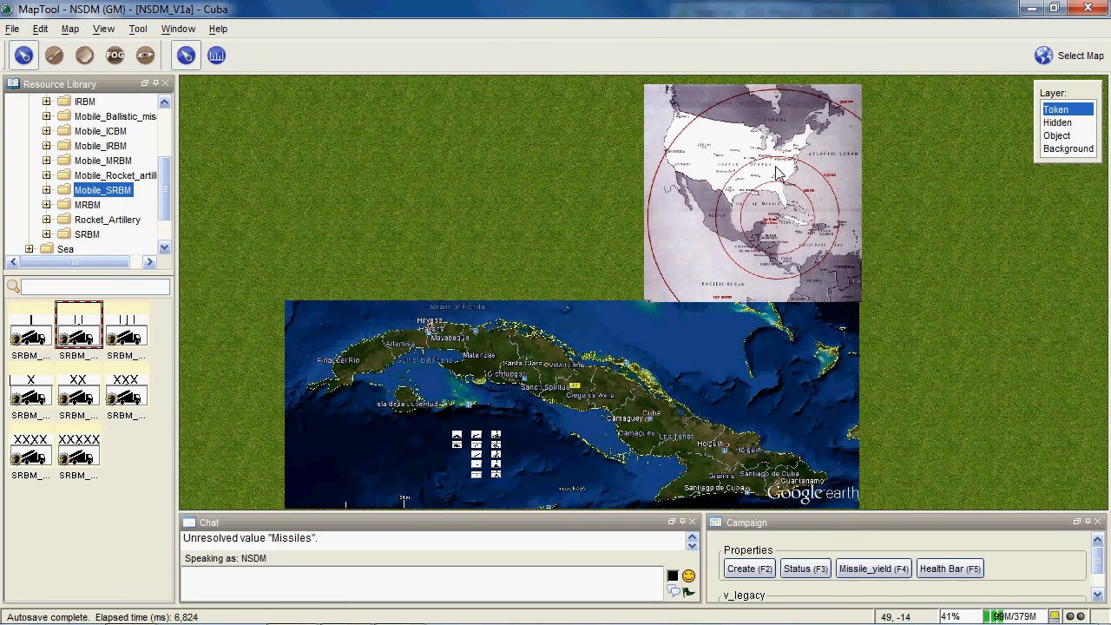
{"action": "left_click_drag", "start_coordinate": [689, 338], "coordinate": [688, 208]}
{"action": "scroll", "coordinate": [689, 229], "scroll_direction": "up", "scroll_amount": 2}
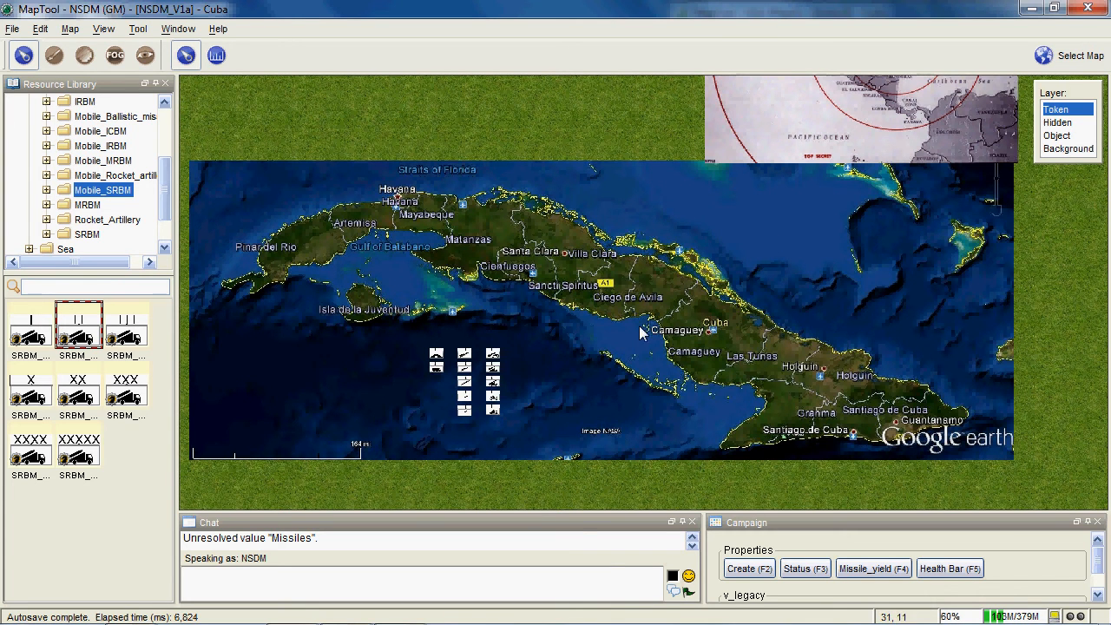
{"action": "scroll", "coordinate": [639, 330], "scroll_direction": "up", "scroll_amount": 3}
{"action": "scroll", "coordinate": [621, 299], "scroll_direction": "up", "scroll_amount": 2}
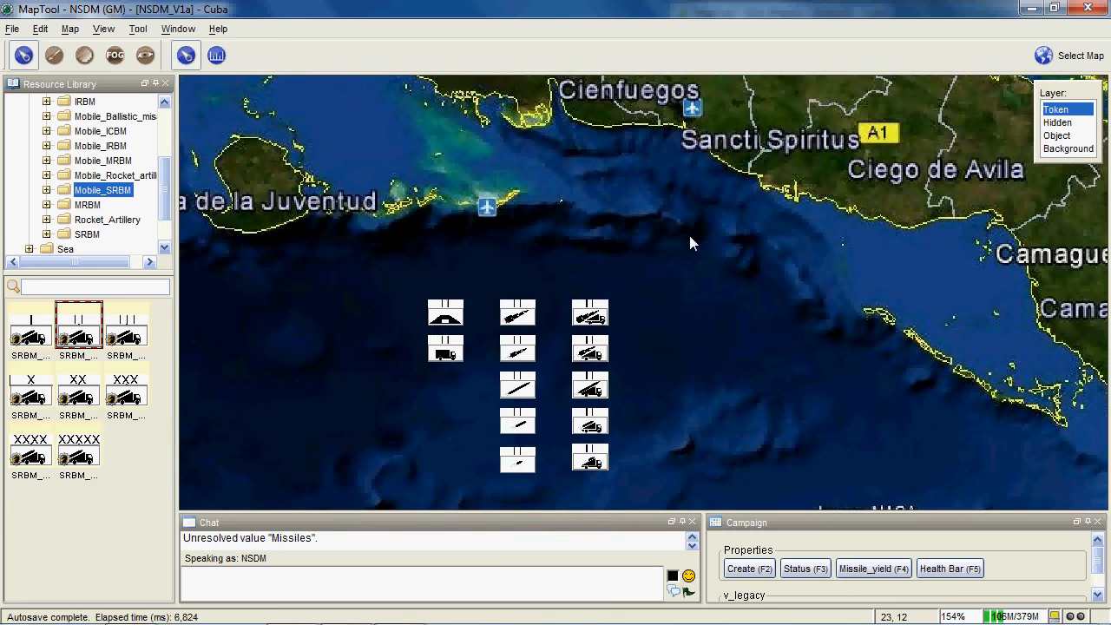
{"action": "scroll", "coordinate": [703, 213], "scroll_direction": "up", "scroll_amount": 2}
{"action": "left_click_drag", "start_coordinate": [720, 200], "coordinate": [720, 168]}
- Inspect the stat sheets of the ICBM, IRBM, MRBM, rocket artillery, bunker and truck tokens
{"action": "mouse_move", "coordinate": [531, 219]}
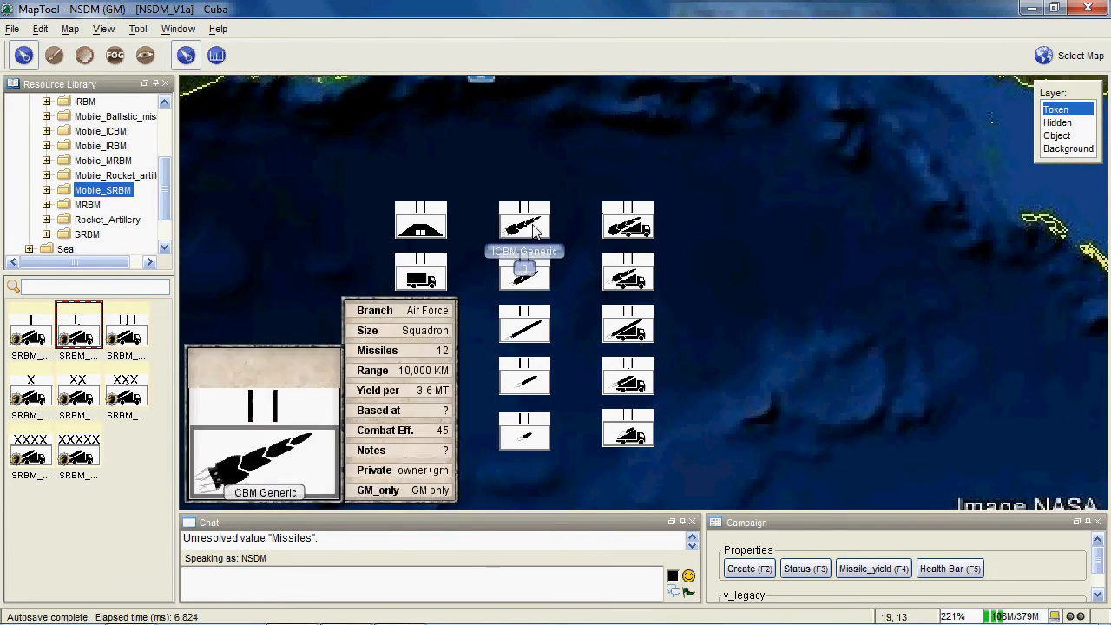
{"action": "scroll", "coordinate": [536, 229], "scroll_direction": "up", "scroll_amount": 1}
{"action": "scroll", "coordinate": [535, 229], "scroll_direction": "up", "scroll_amount": 1}
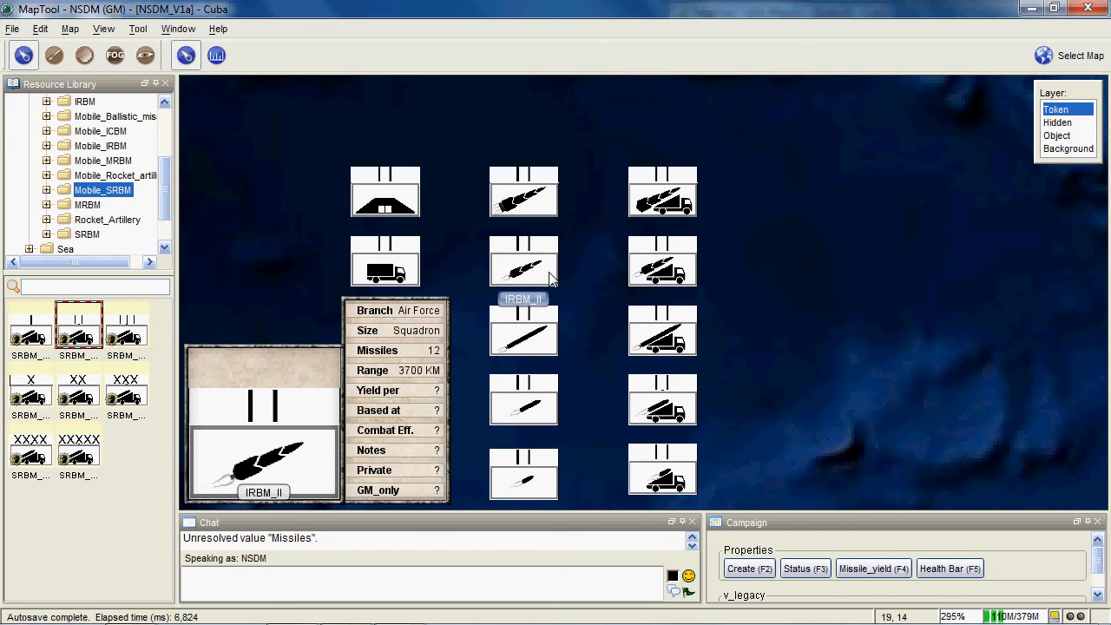
{"action": "mouse_move", "coordinate": [549, 330]}
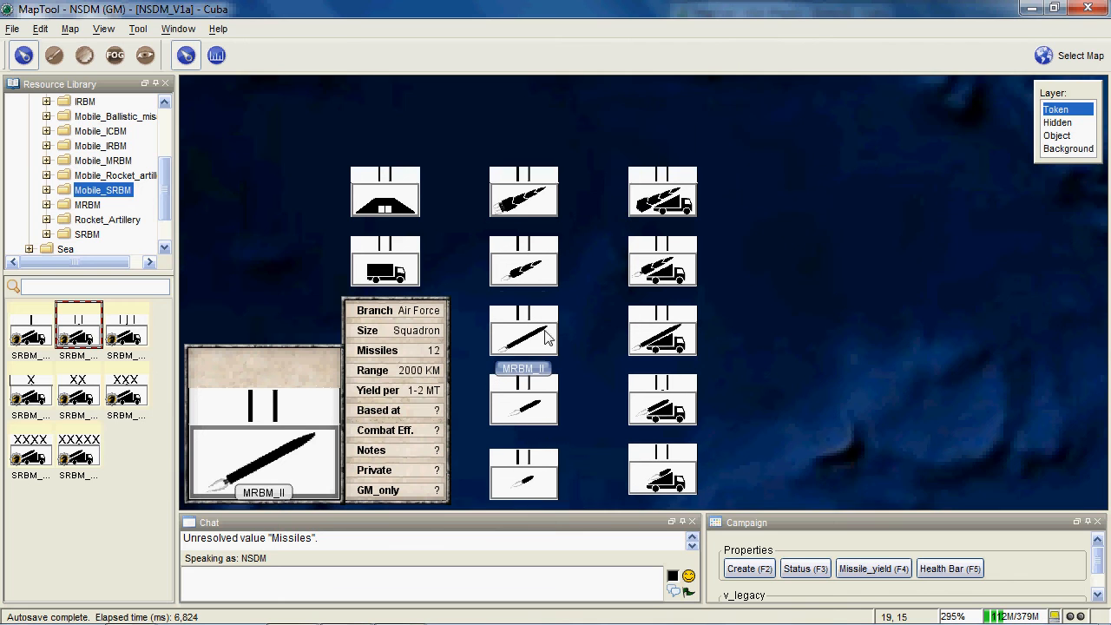
{"action": "left_click_drag", "start_coordinate": [551, 401], "coordinate": [547, 336]}
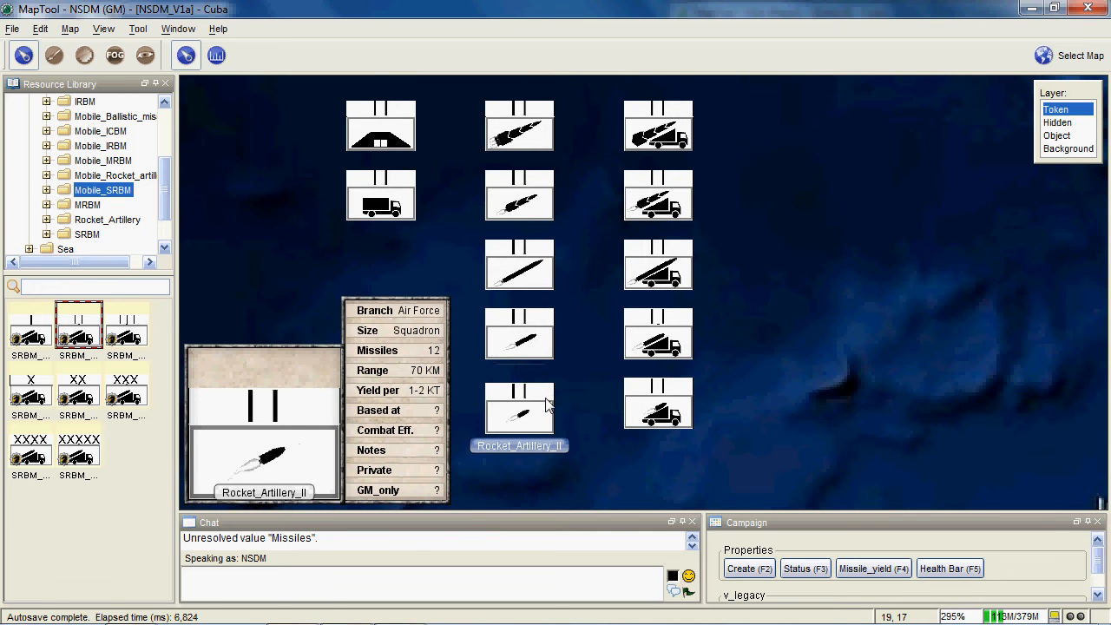
{"action": "left_click_drag", "start_coordinate": [578, 245], "coordinate": [573, 265]}
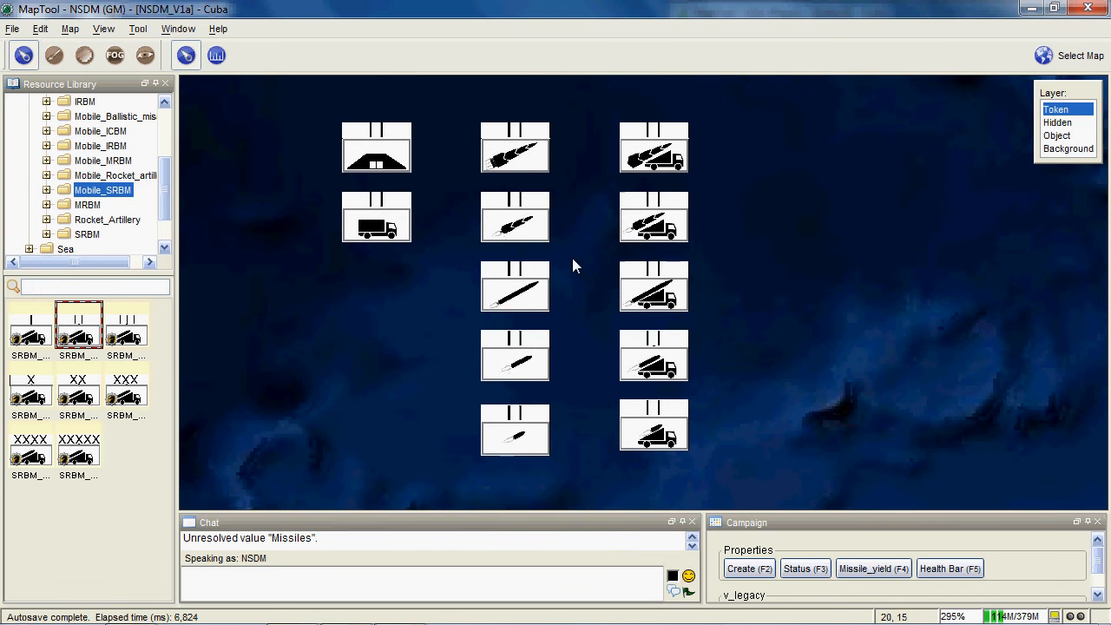
{"action": "mouse_move", "coordinate": [655, 169]}
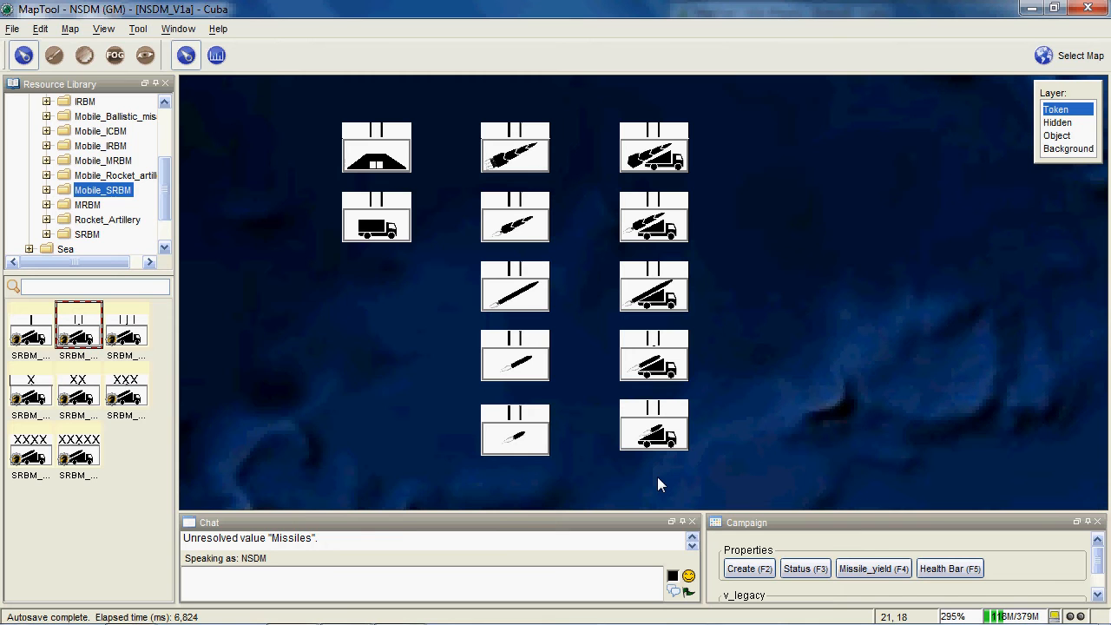
{"action": "mouse_move", "coordinate": [384, 146]}
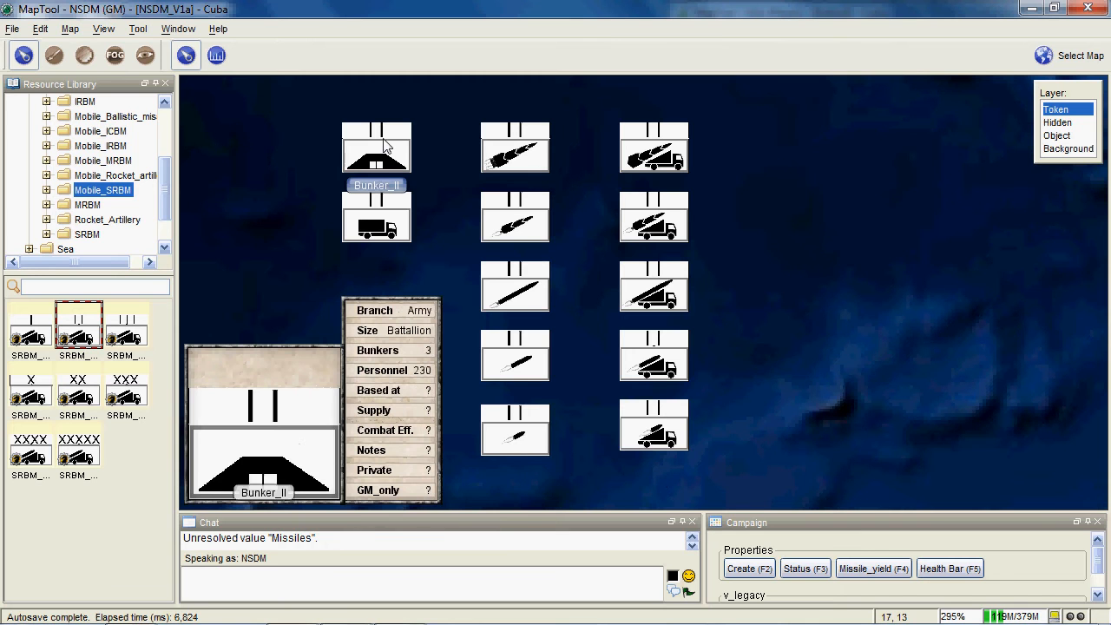
{"action": "mouse_move", "coordinate": [390, 230]}
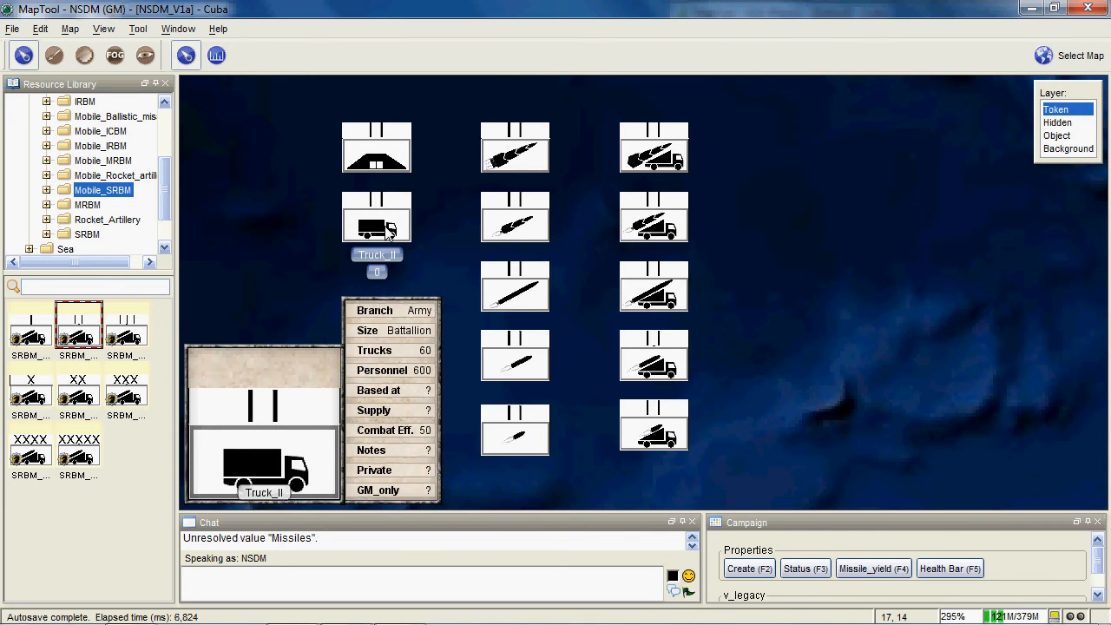
{"action": "left_click_drag", "start_coordinate": [298, 169], "coordinate": [314, 237]}
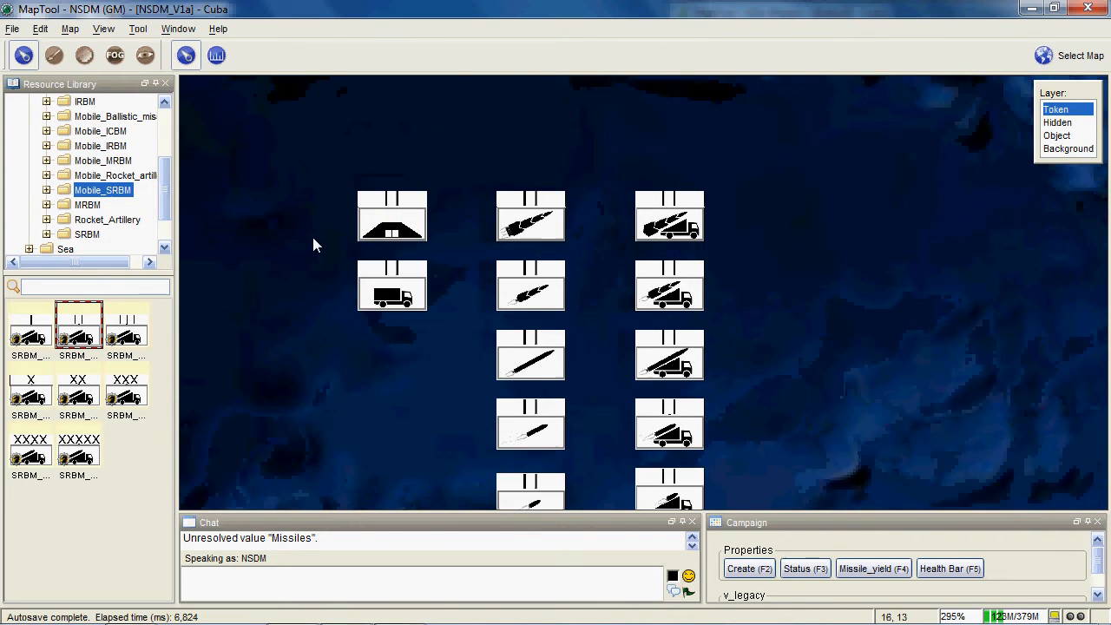
- Review the unit token group against the surrounding Cuba map and check the generic ICBM's stat sheet
{"action": "scroll", "coordinate": [313, 245], "scroll_direction": "down", "scroll_amount": 3}
{"action": "left_click_drag", "start_coordinate": [326, 282], "coordinate": [375, 348]}
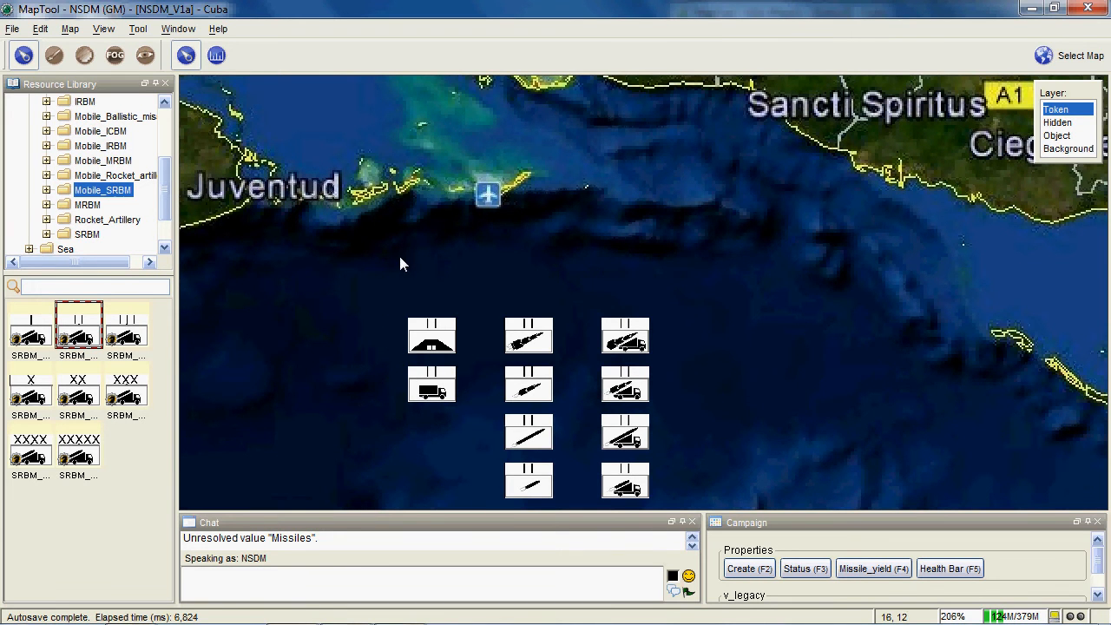
{"action": "scroll", "coordinate": [589, 247], "scroll_direction": "down", "scroll_amount": 3}
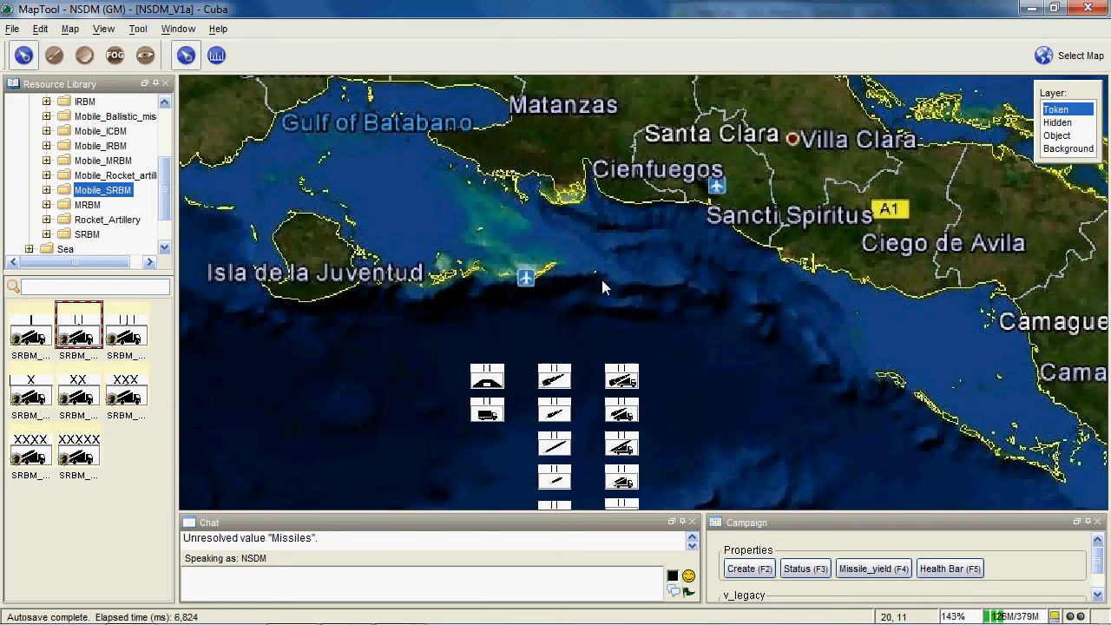
{"action": "scroll", "coordinate": [601, 280], "scroll_direction": "down", "scroll_amount": 3}
{"action": "left_click_drag", "start_coordinate": [602, 280], "coordinate": [599, 226]}
{"action": "scroll", "coordinate": [599, 225], "scroll_direction": "up", "scroll_amount": 2}
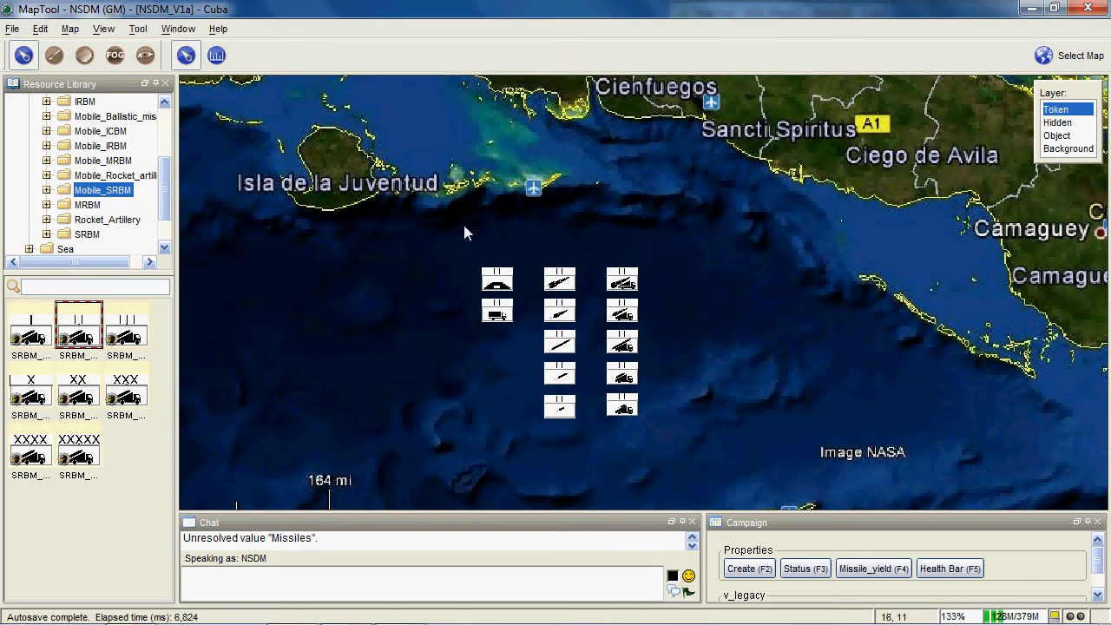
{"action": "left_click_drag", "start_coordinate": [449, 219], "coordinate": [287, 228]}
{"action": "scroll", "coordinate": [421, 241], "scroll_direction": "up", "scroll_amount": 3}
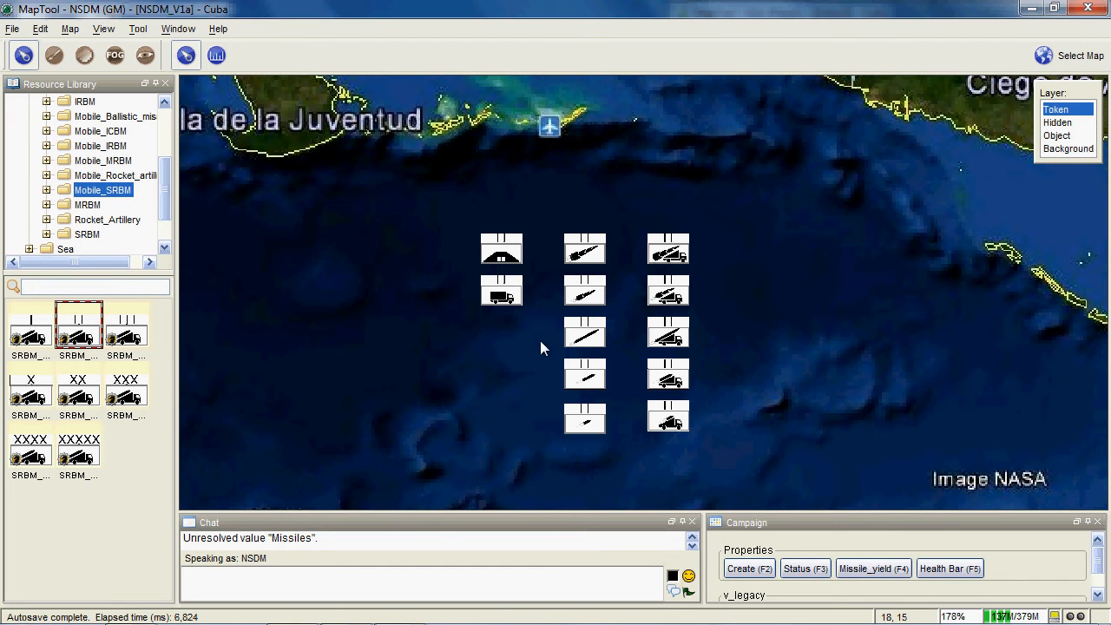
{"action": "mouse_move", "coordinate": [595, 249]}
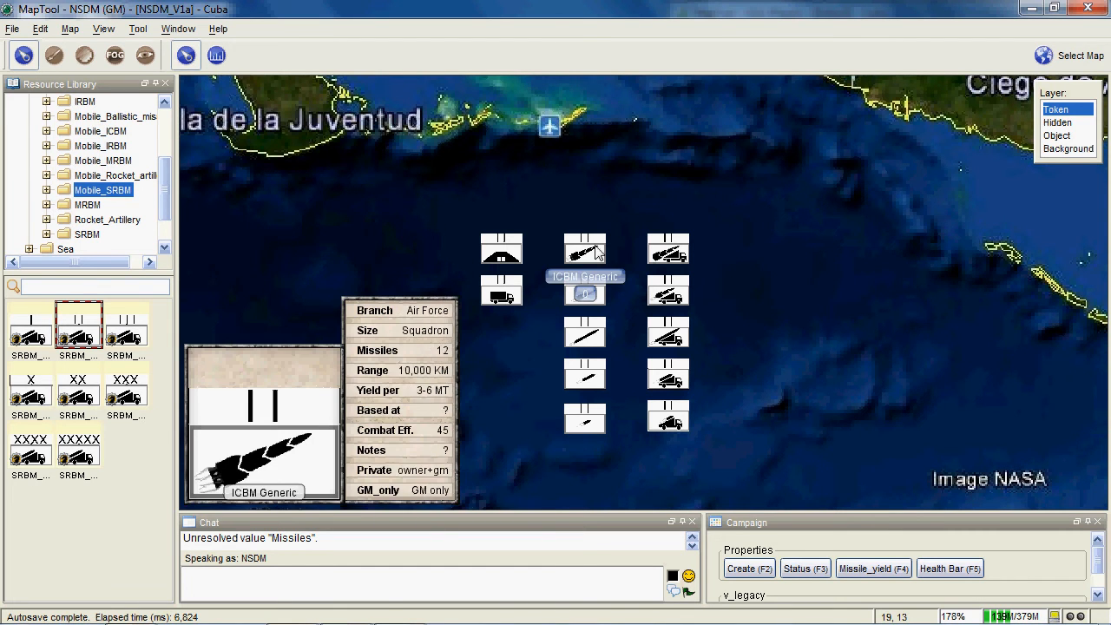
- Place three MRBM_II tokens from the MRBM library folder around Artemisa in western Cuba
{"action": "scroll", "coordinate": [595, 247], "scroll_direction": "up", "scroll_amount": 9}
{"action": "scroll", "coordinate": [607, 300], "scroll_direction": "down", "scroll_amount": 16}
{"action": "scroll", "coordinate": [583, 207], "scroll_direction": "up", "scroll_amount": 9}
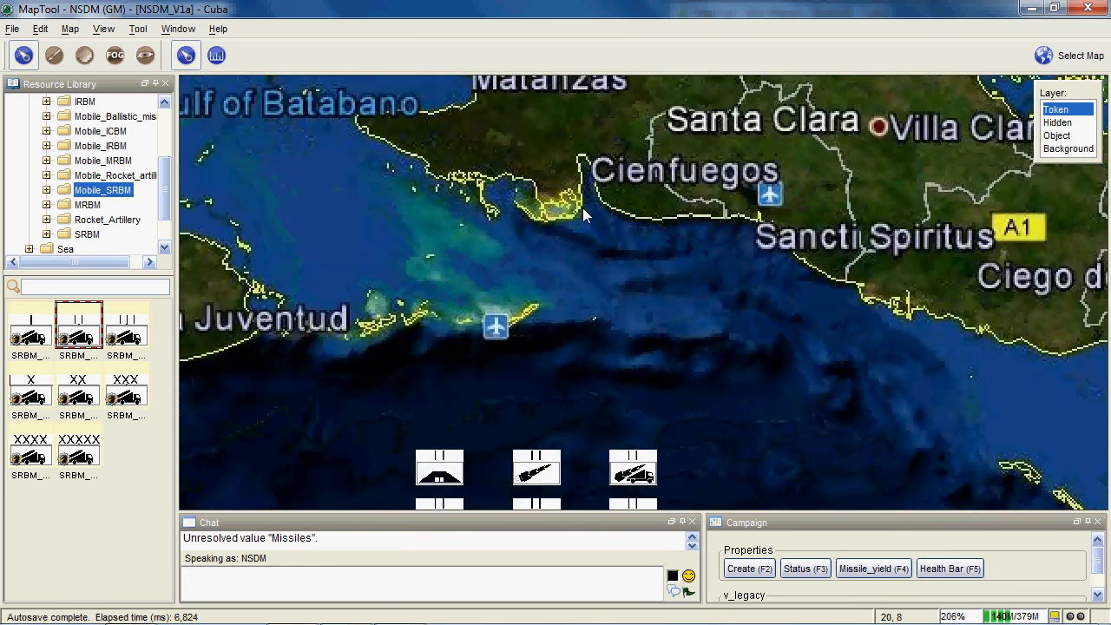
{"action": "scroll", "coordinate": [582, 207], "scroll_direction": "down", "scroll_amount": 6}
{"action": "left_click_drag", "start_coordinate": [610, 314], "coordinate": [873, 523]}
{"action": "scroll", "coordinate": [566, 376], "scroll_direction": "up", "scroll_amount": 7}
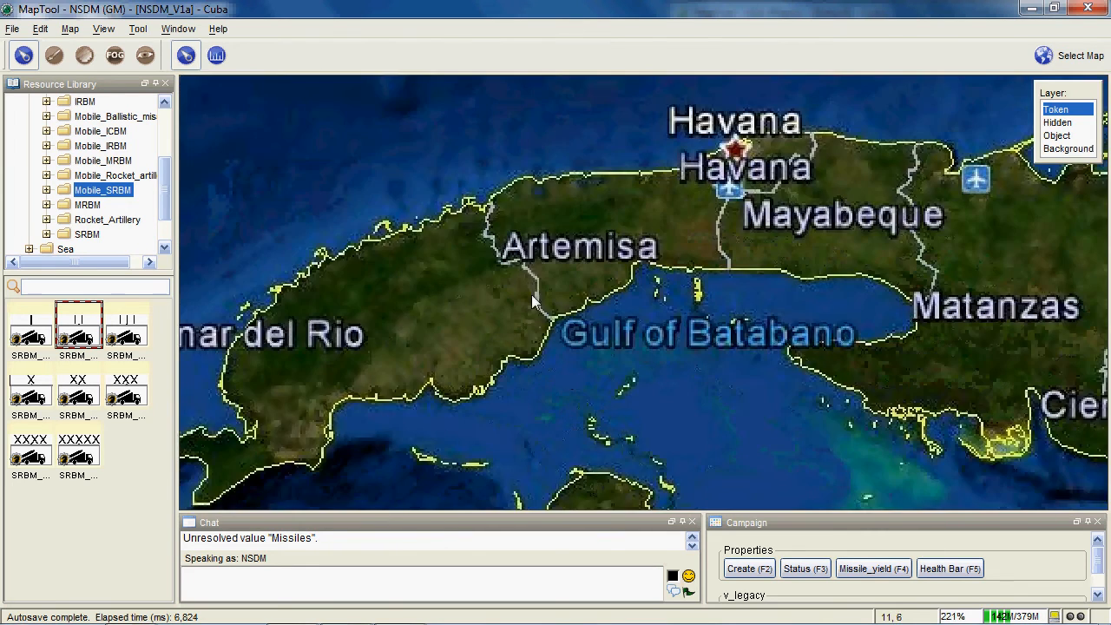
{"action": "left_click_drag", "start_coordinate": [531, 296], "coordinate": [546, 392]}
{"action": "scroll", "coordinate": [442, 316], "scroll_direction": "up", "scroll_amount": 1}
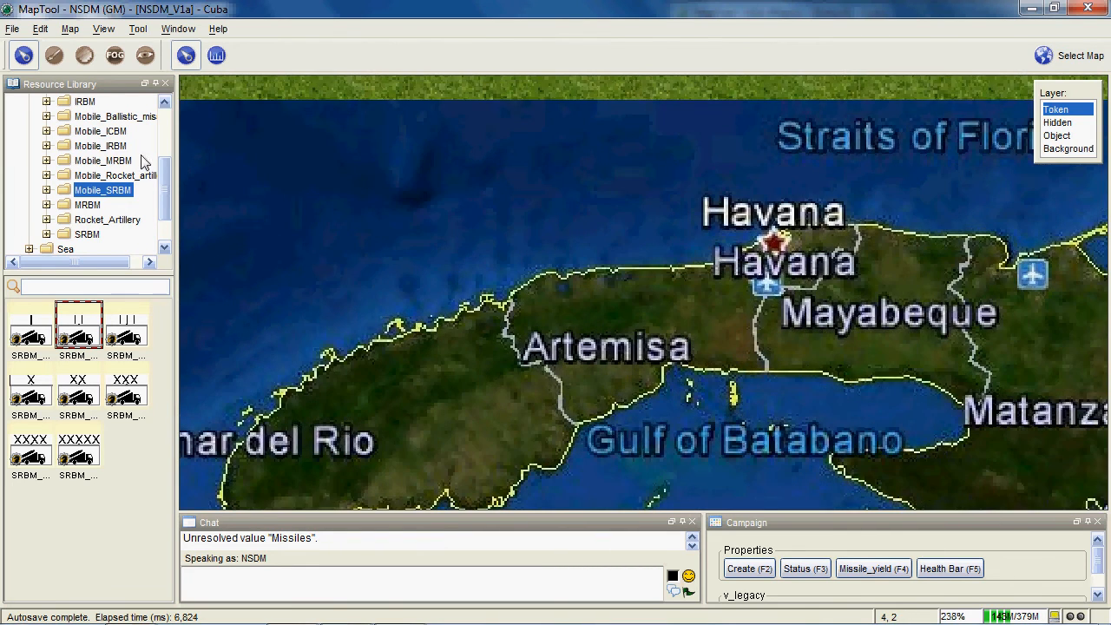
{"action": "mouse_move", "coordinate": [165, 176]}
{"action": "left_mouse_down"}
{"action": "mouse_move", "coordinate": [166, 146]}
{"action": "mouse_move", "coordinate": [169, 171]}
{"action": "left_mouse_up"}
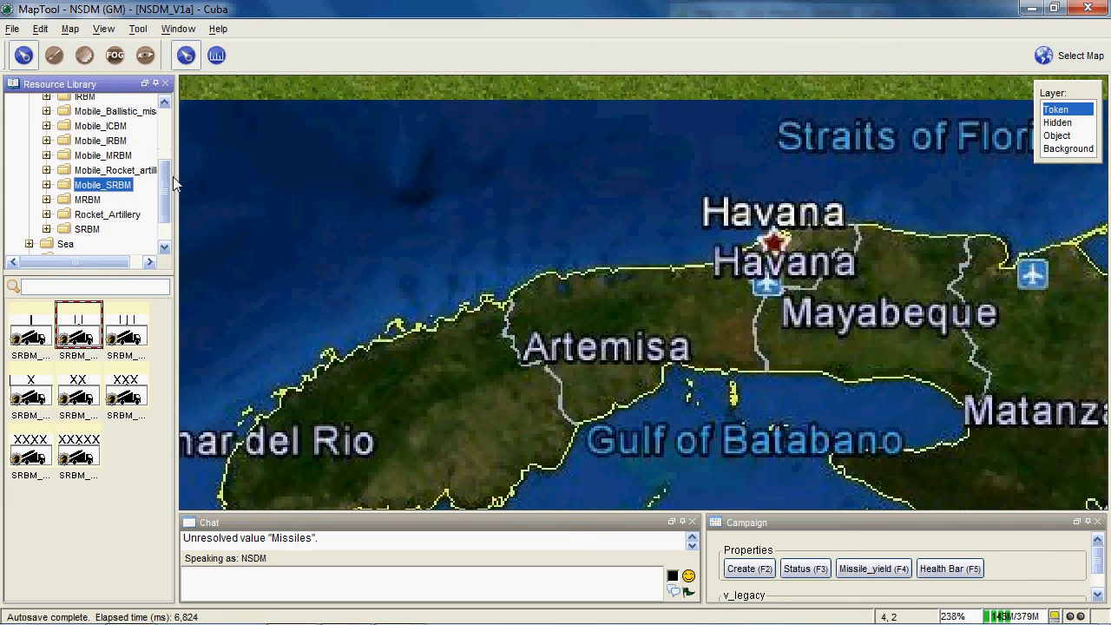
{"action": "left_click", "coordinate": [87, 200]}
{"action": "left_click_drag", "start_coordinate": [80, 340], "coordinate": [691, 316]}
{"action": "left_click_drag", "start_coordinate": [66, 328], "coordinate": [494, 332]}
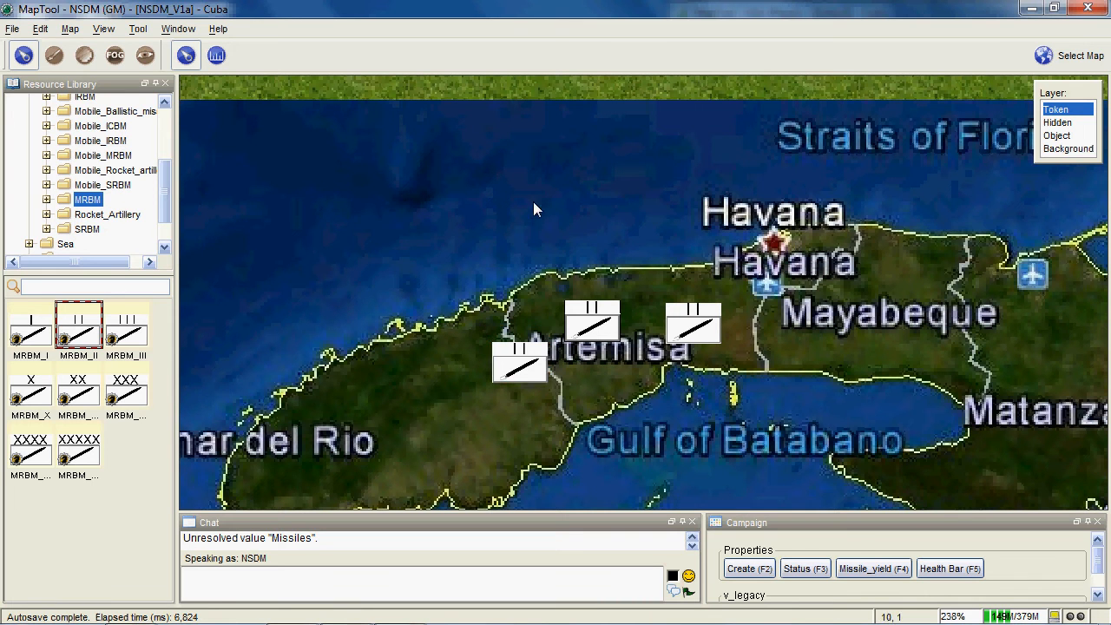
- Name the westernmost MRBM token "SS-4 Squadron 1" and label it "Cuban/Soviet teams"
{"action": "mouse_move", "coordinate": [512, 388]}
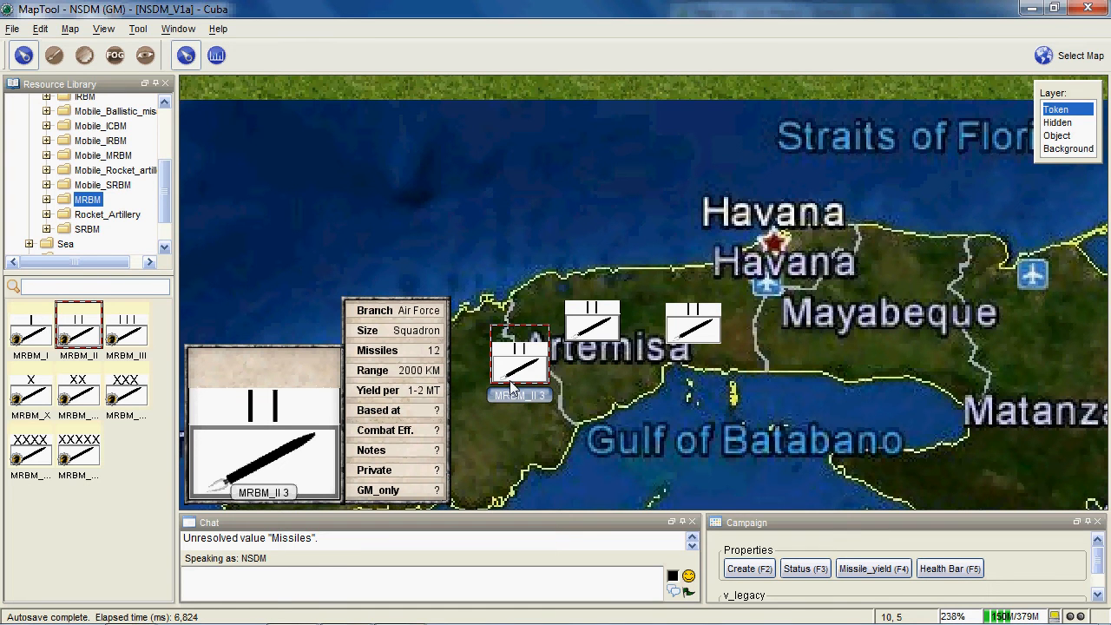
{"action": "key", "text": "F2"}
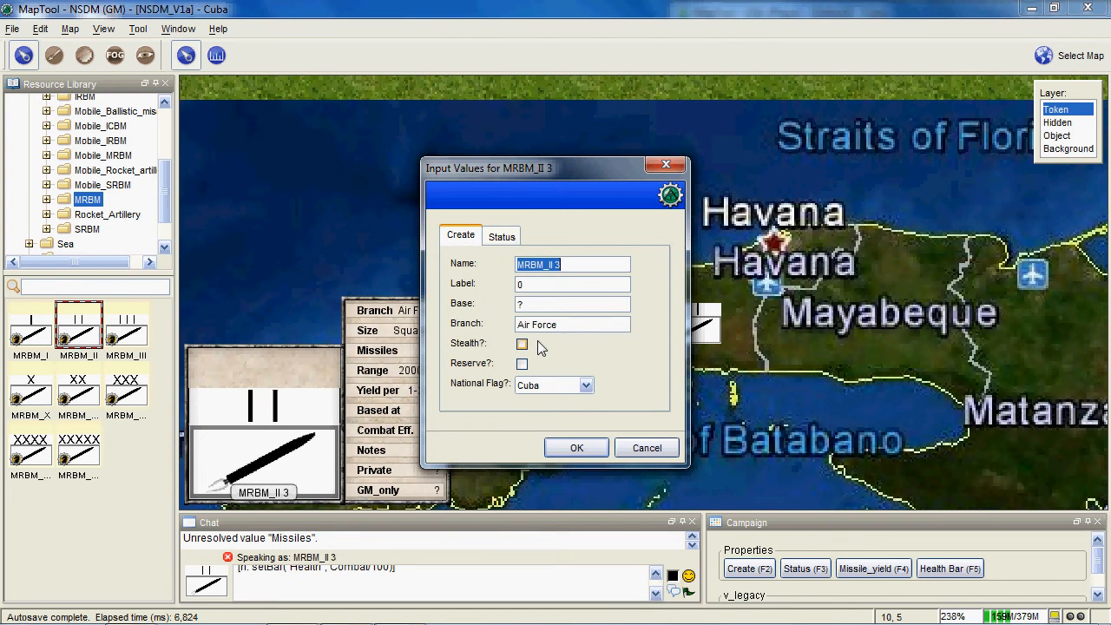
{"action": "type", "text": "Ss"}
{"action": "key", "text": "BackSpace"}
{"action": "type", "text": "S-4 "}
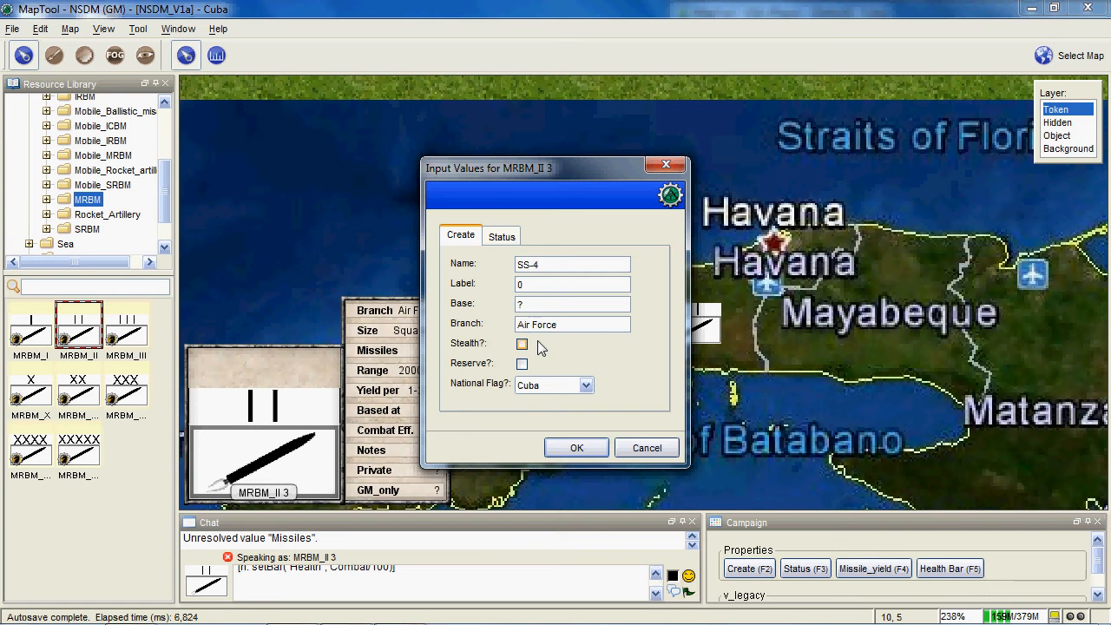
{"action": "type", "text": "Squadron 1"}
{"action": "left_click", "coordinate": [546, 283]}
{"action": "type", "text": "Cuban-Soviet "}
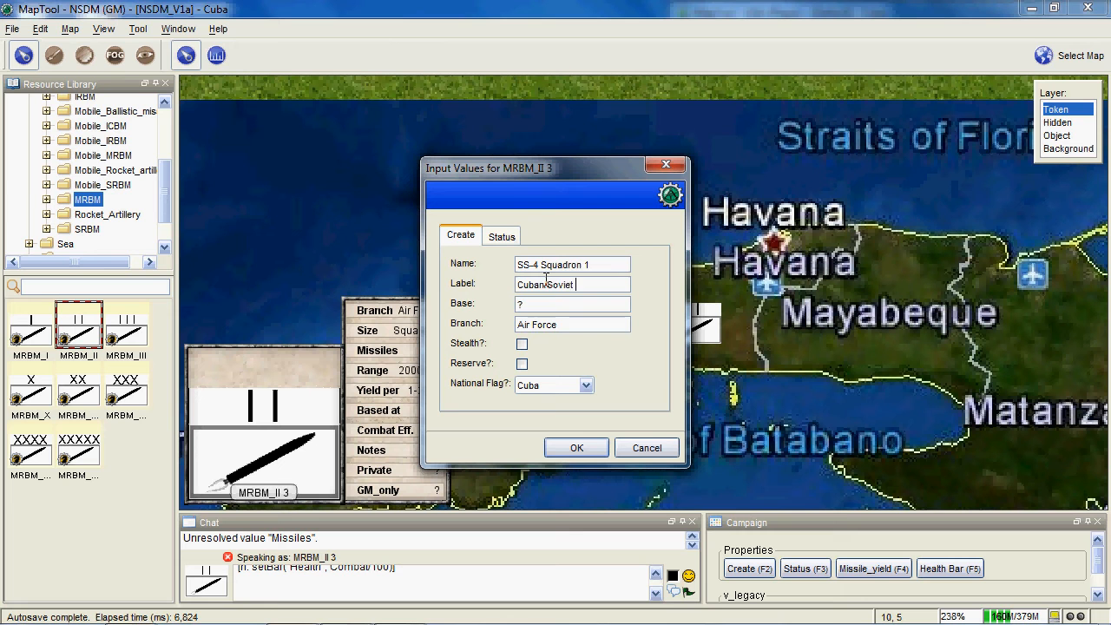
{"action": "type", "text": "teams"}
- Mark the squadron as a reserve unit and keep Cuba as its national flag
{"action": "left_click", "coordinate": [522, 365]}
{"action": "left_click", "coordinate": [539, 388]}
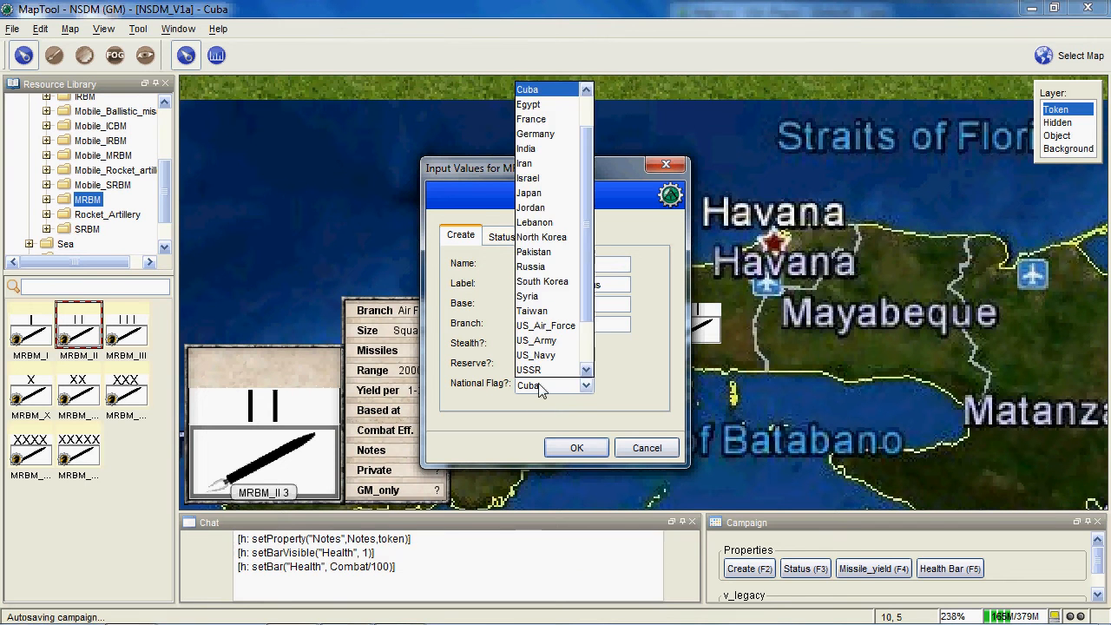
{"action": "left_click", "coordinate": [540, 388]}
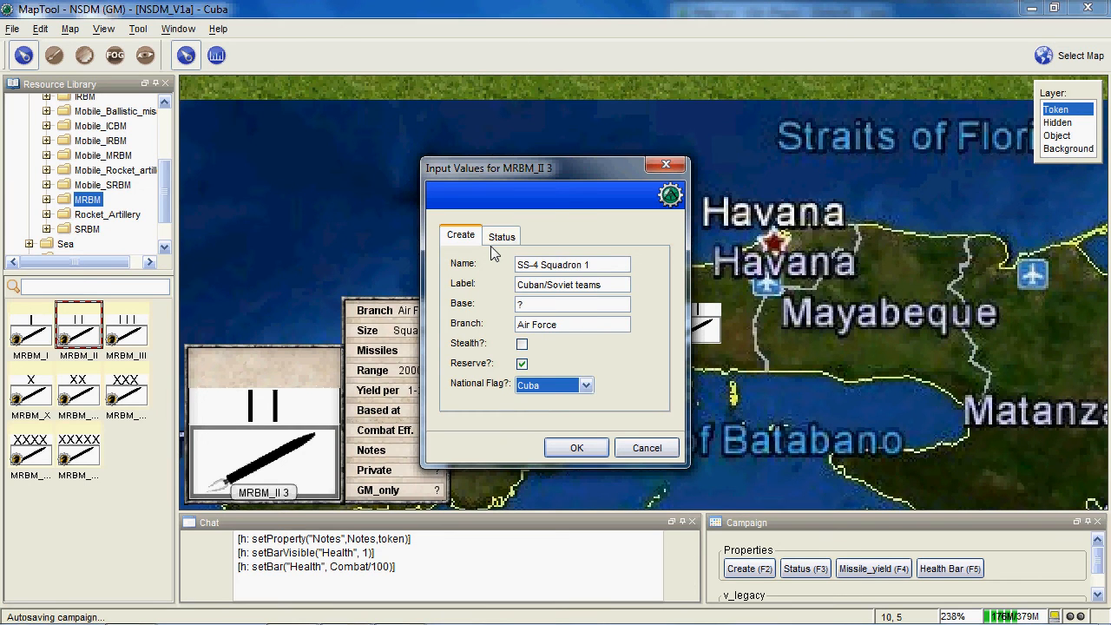
- Set the squadron's combat effectiveness to 20, its private note to "owner+gm" and its GM-only note to "gm only"
{"action": "left_click", "coordinate": [501, 236]}
{"action": "left_click", "coordinate": [576, 283]}
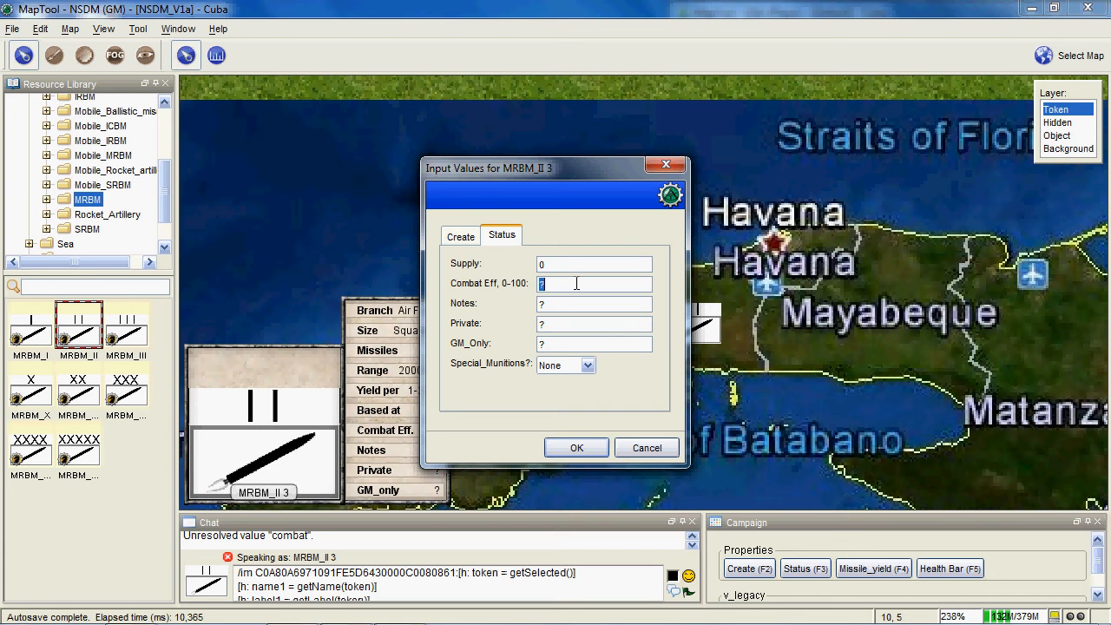
{"action": "type", "text": "20"}
{"action": "left_click", "coordinate": [566, 307]}
{"action": "left_click", "coordinate": [570, 324]}
{"action": "type", "text": "owner-gm"}
{"action": "key", "text": "Tab"}
{"action": "type", "text": "gm only"}
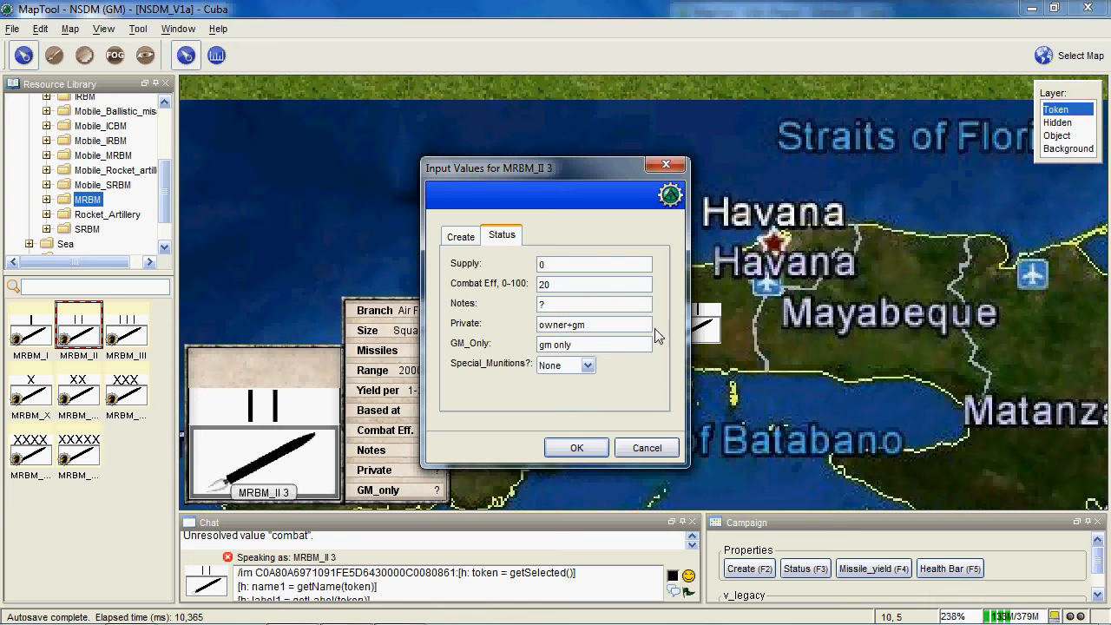
- Set the squadron's special munitions to Nuclear and apply all the entered values to the token
{"action": "left_click", "coordinate": [586, 365]}
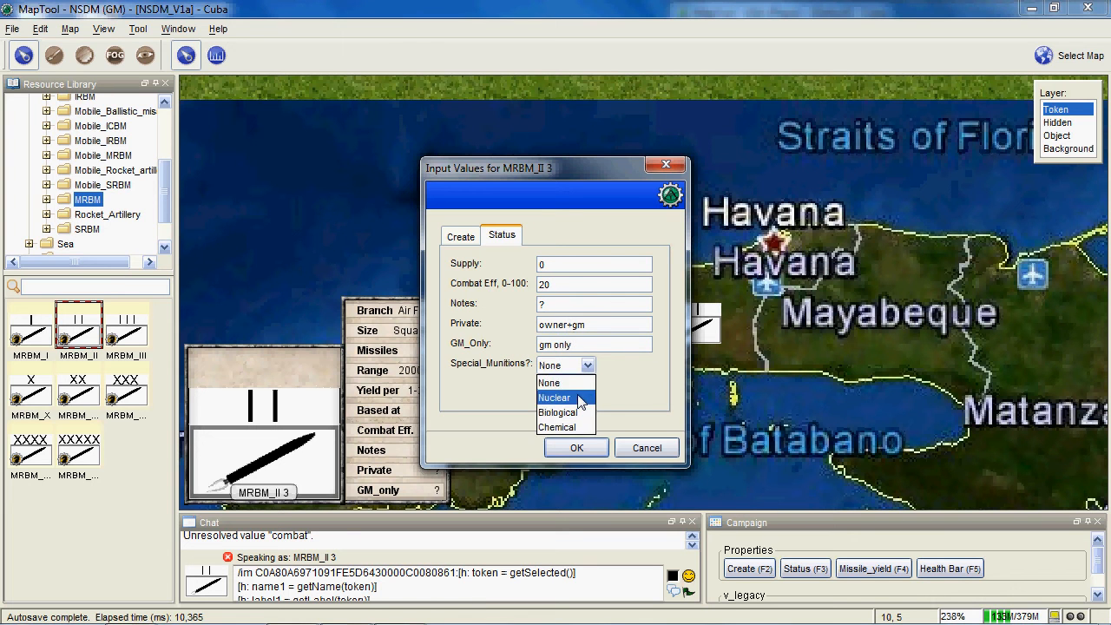
{"action": "left_click", "coordinate": [583, 392]}
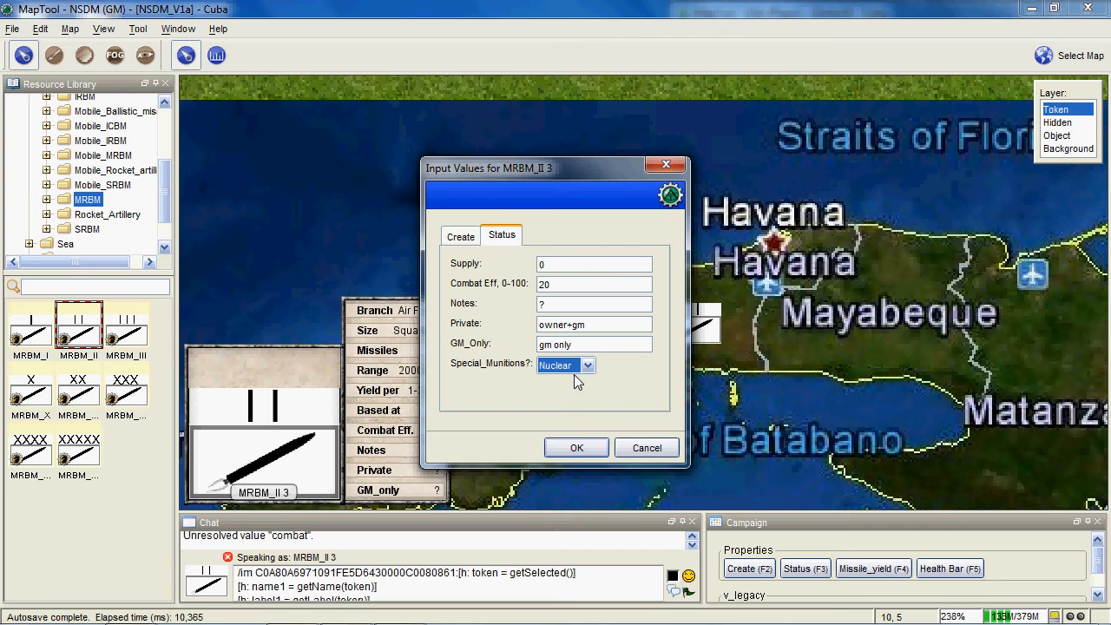
{"action": "left_click_drag", "start_coordinate": [569, 166], "coordinate": [738, 150]}
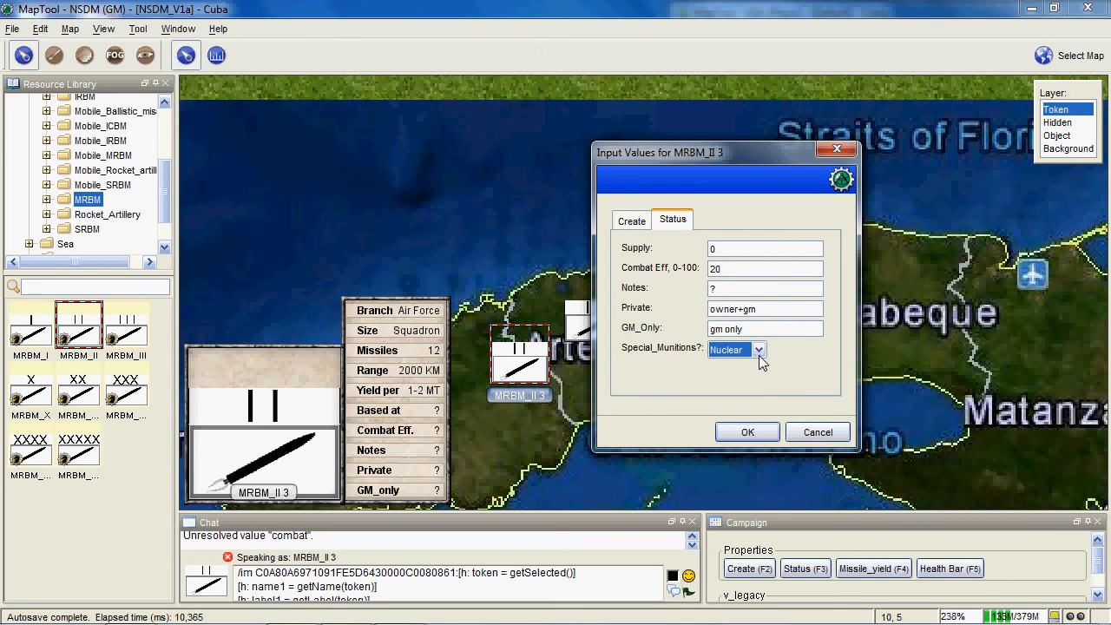
{"action": "left_click", "coordinate": [747, 432]}
{"action": "scroll", "coordinate": [645, 360], "scroll_direction": "up", "scroll_amount": 10}
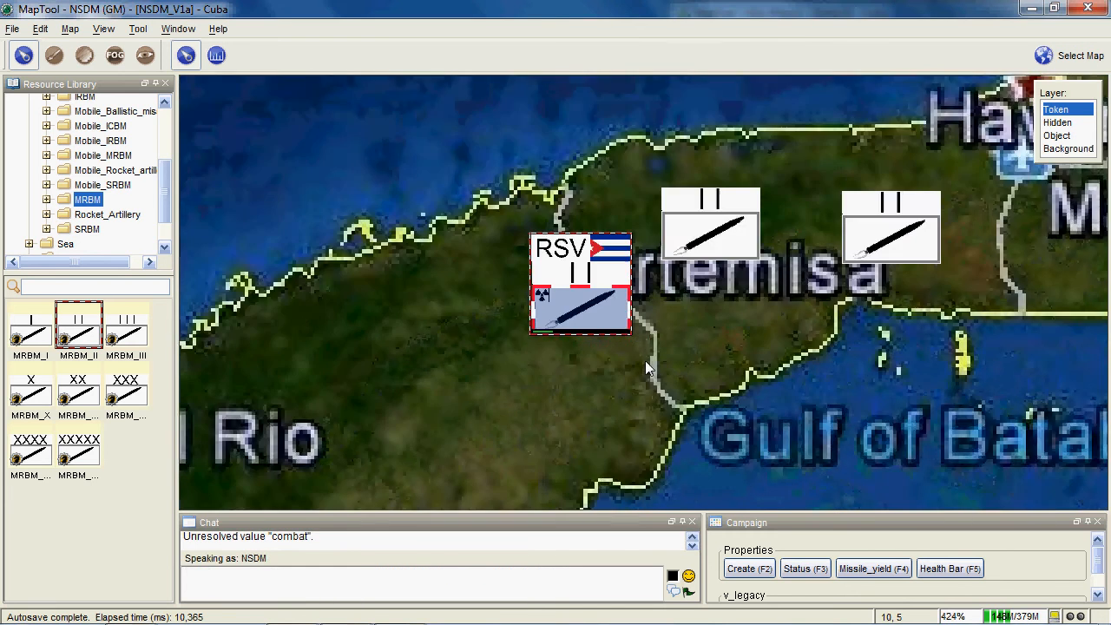
- Examine the stat sheet, health bar and nuclear marker of the reserve MRBM squadron
{"action": "scroll", "coordinate": [645, 429], "scroll_direction": "up", "scroll_amount": 1}
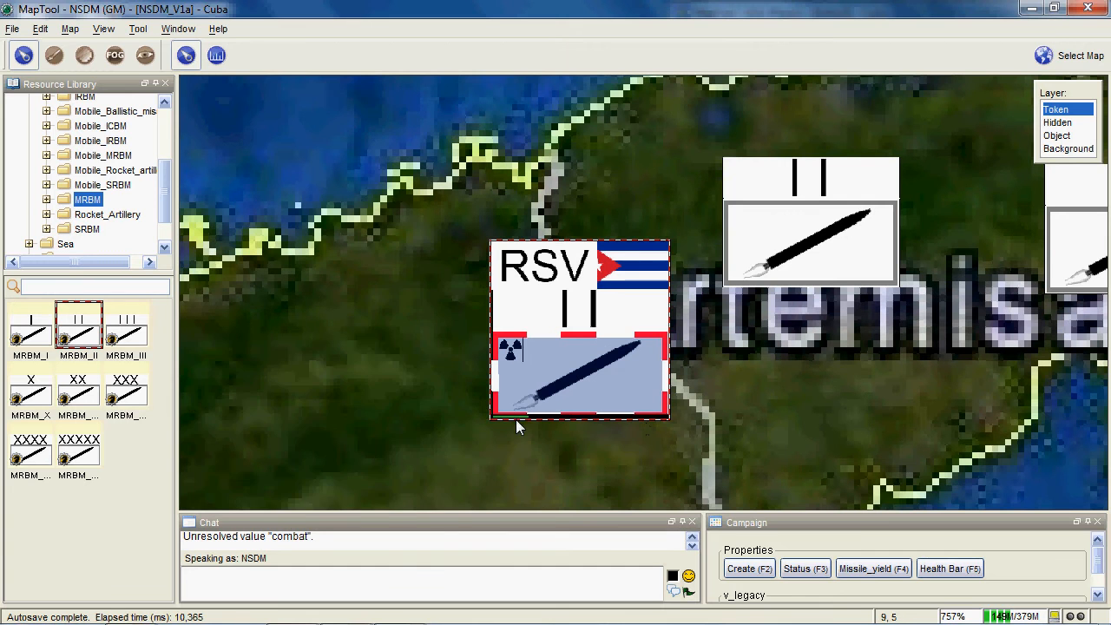
{"action": "mouse_move", "coordinate": [545, 421]}
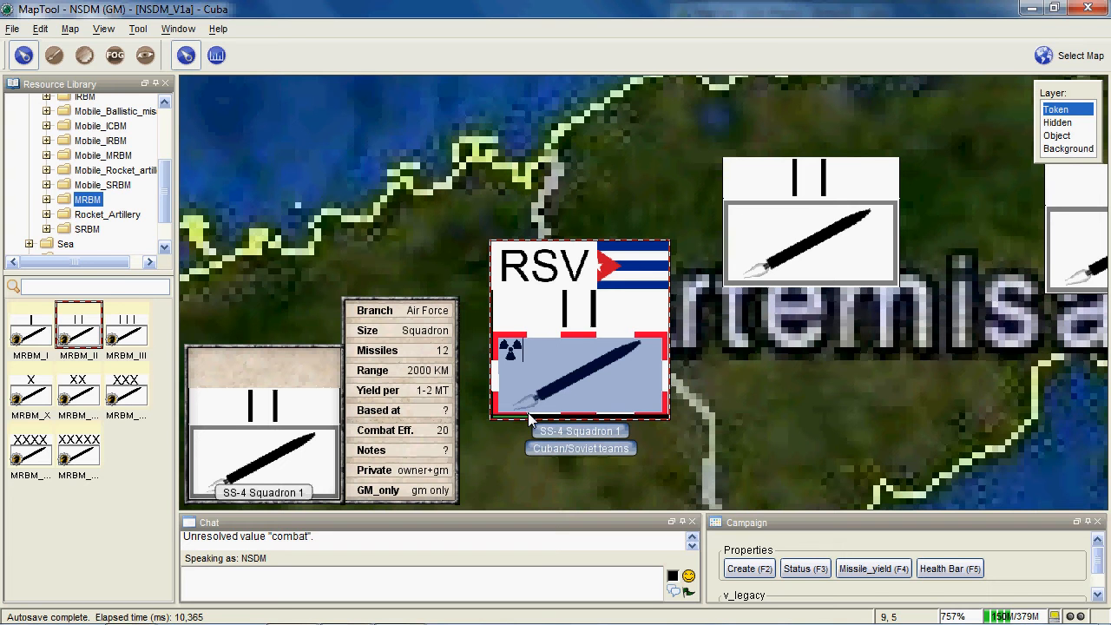
{"action": "scroll", "coordinate": [512, 443], "scroll_direction": "up", "scroll_amount": 1}
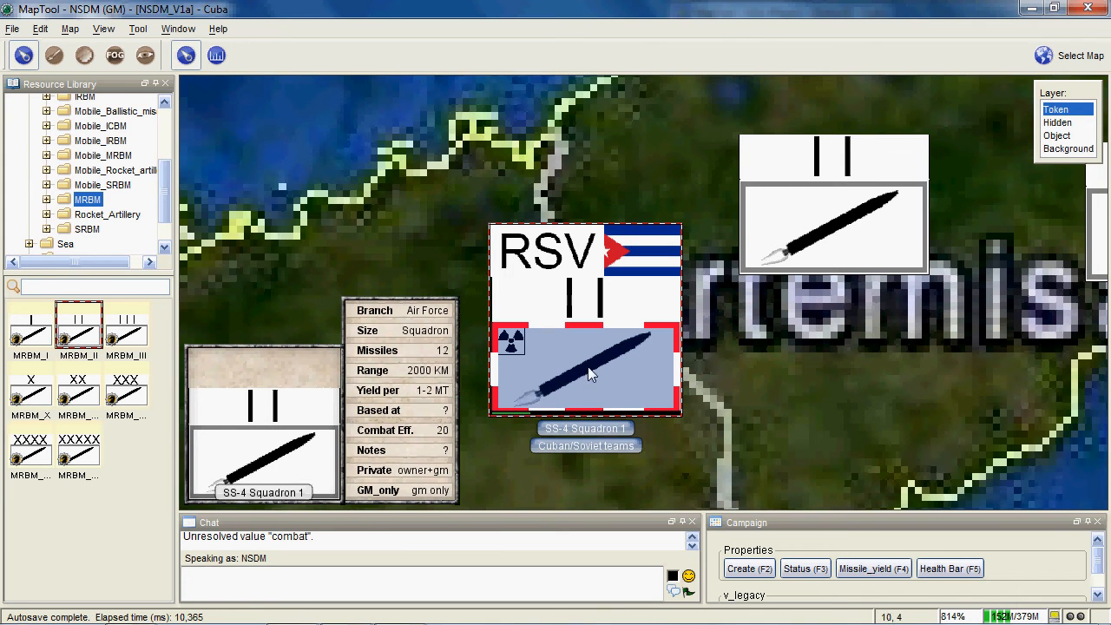
{"action": "scroll", "coordinate": [512, 343], "scroll_direction": "up", "scroll_amount": 2}
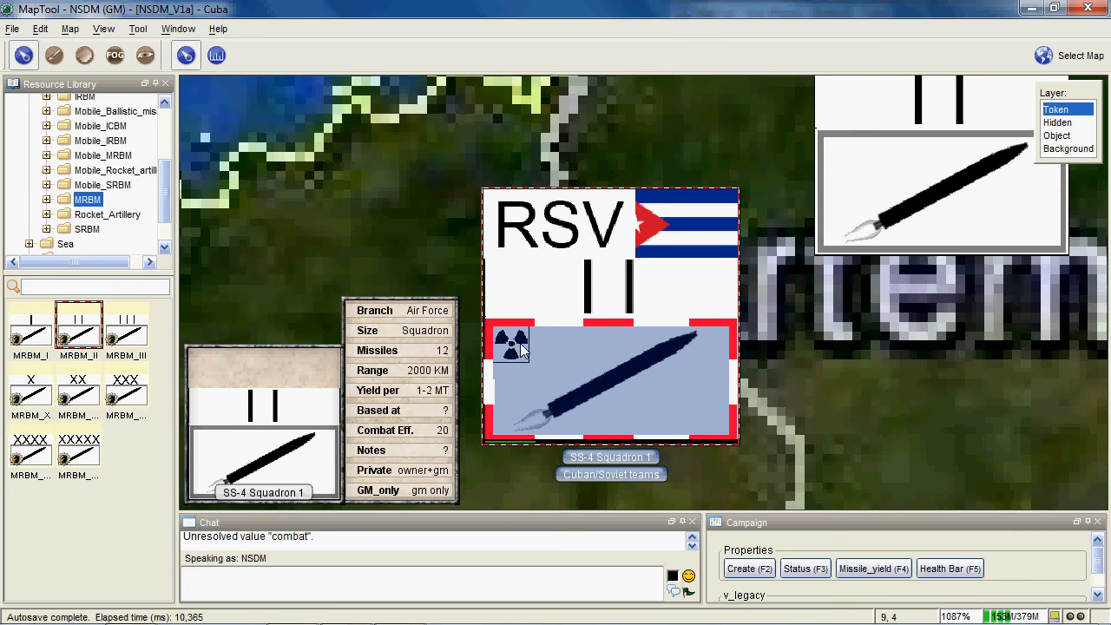
{"action": "scroll", "coordinate": [681, 295], "scroll_direction": "down", "scroll_amount": 1}
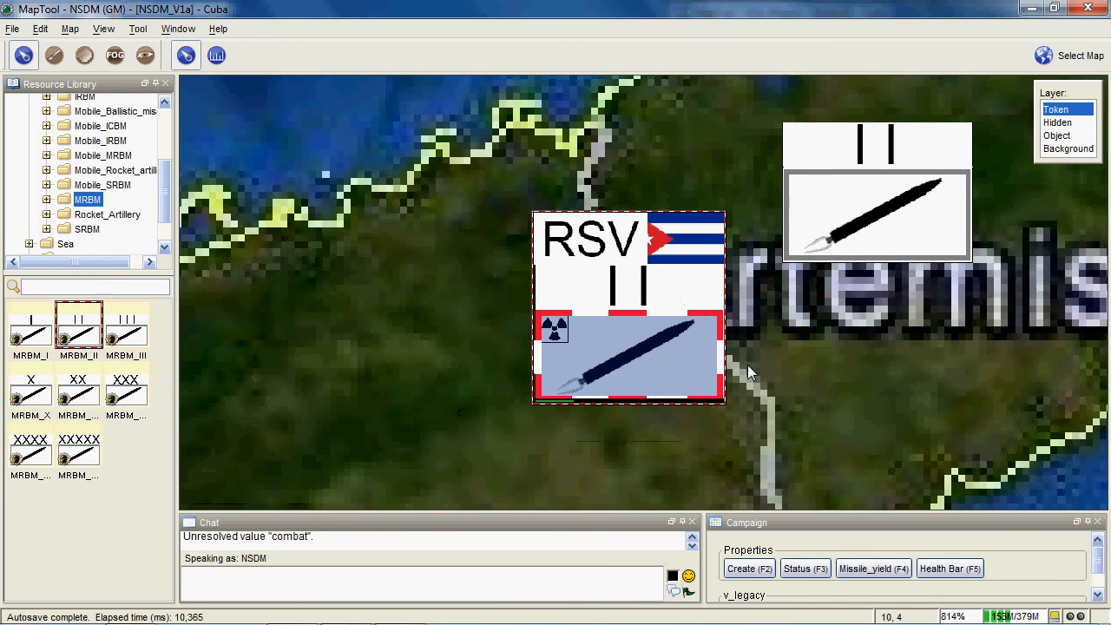
{"action": "scroll", "coordinate": [621, 379], "scroll_direction": "down", "scroll_amount": 1}
- Open the status values of the middle MRBM token and set its combat effectiveness to 40
{"action": "left_click_drag", "start_coordinate": [594, 367], "coordinate": [518, 393]}
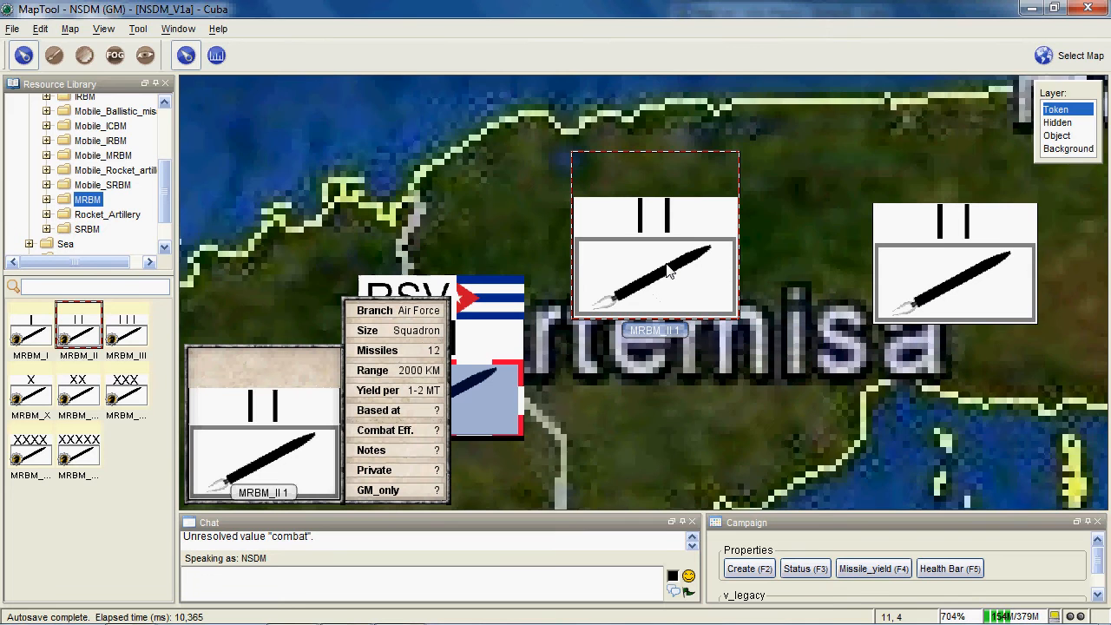
{"action": "left_click_drag", "start_coordinate": [655, 293], "coordinate": [702, 253]}
{"action": "key", "text": "F3"}
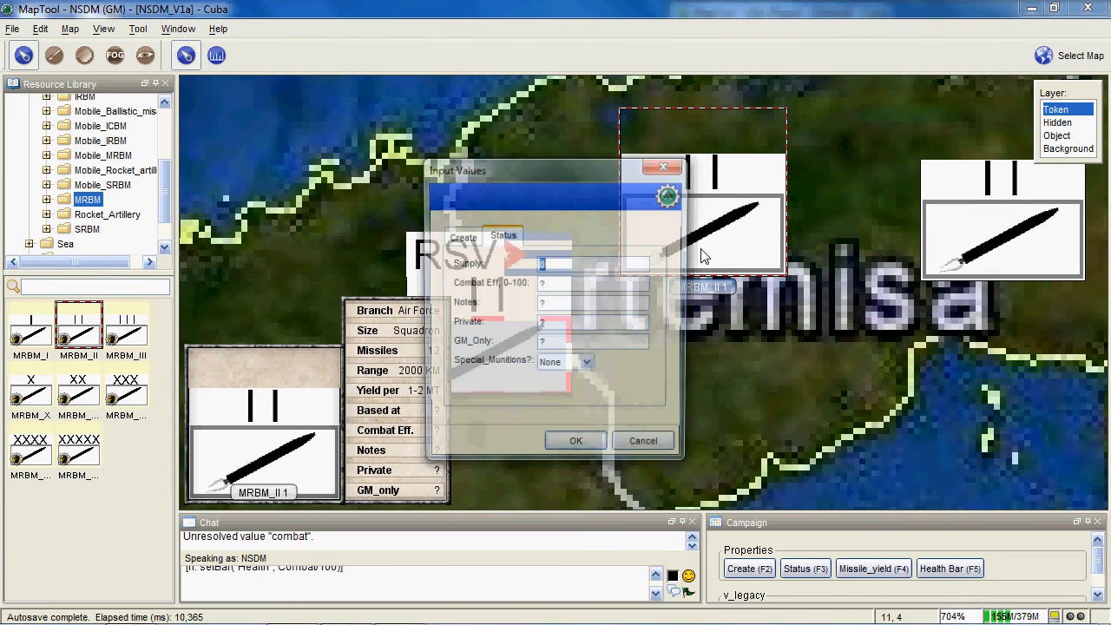
{"action": "left_click", "coordinate": [473, 238]}
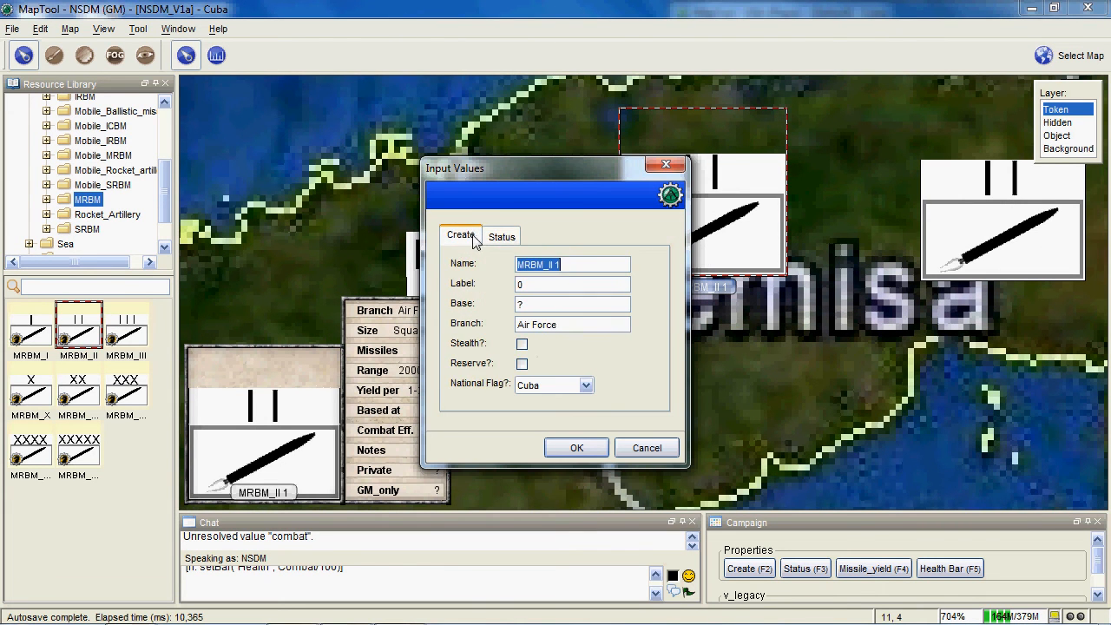
{"action": "left_click", "coordinate": [488, 236]}
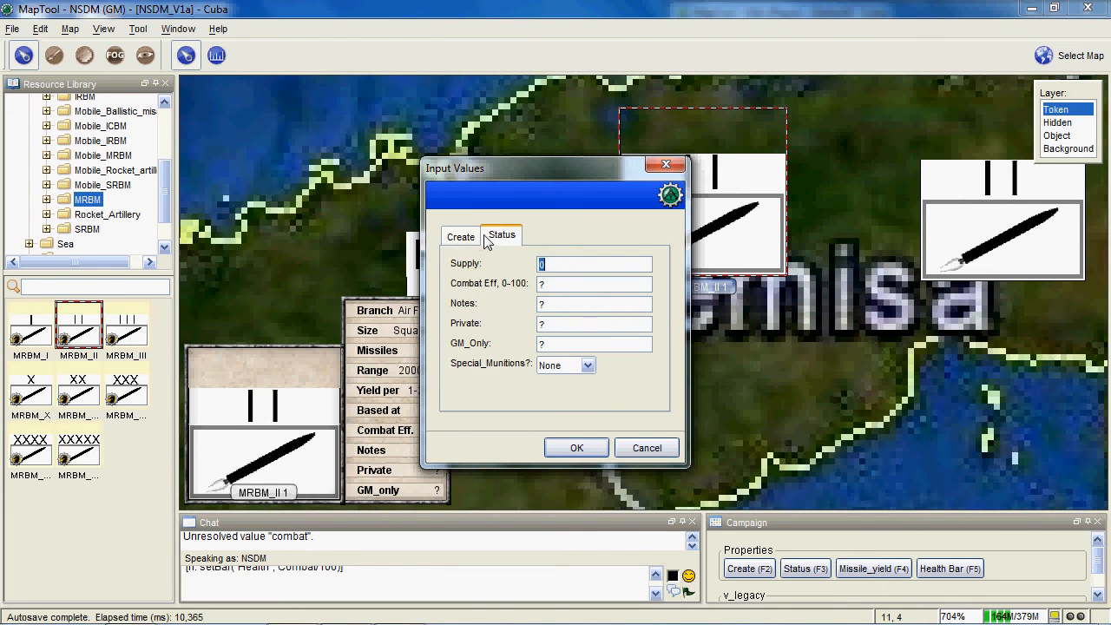
{"action": "left_click", "coordinate": [564, 282]}
{"action": "type", "text": "400"}
{"action": "key", "text": "BackSpace"}
{"action": "key", "text": "BackSpace"}
{"action": "type", "text": "0"}
- Set the middle token's special munitions to Biological and apply its status values
{"action": "left_click", "coordinate": [560, 365]}
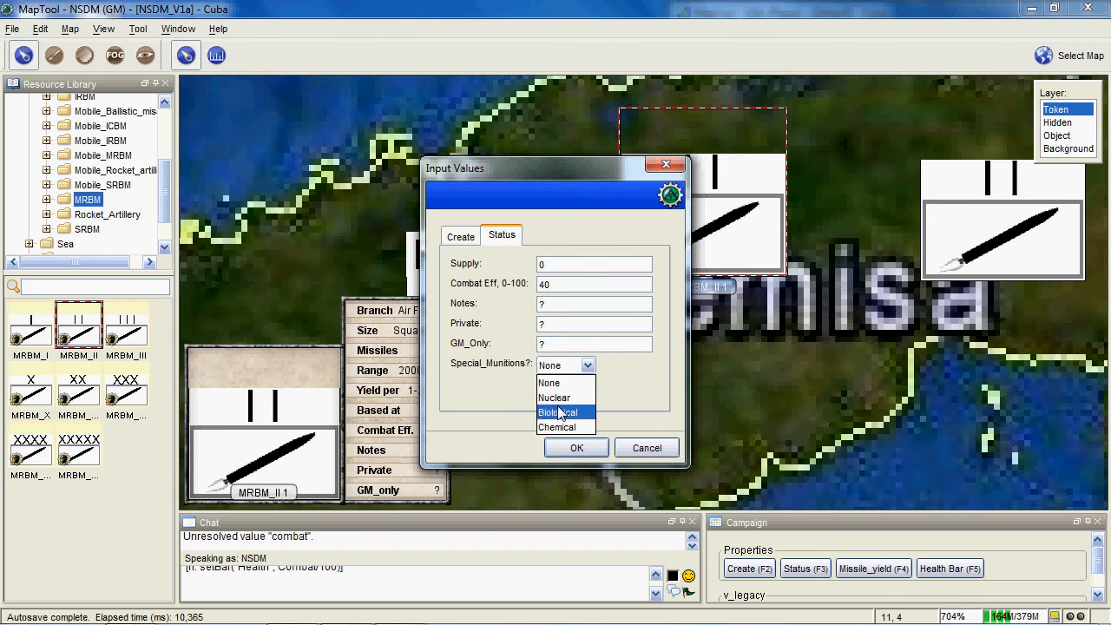
{"action": "left_click", "coordinate": [560, 412]}
{"action": "left_click", "coordinate": [577, 448]}
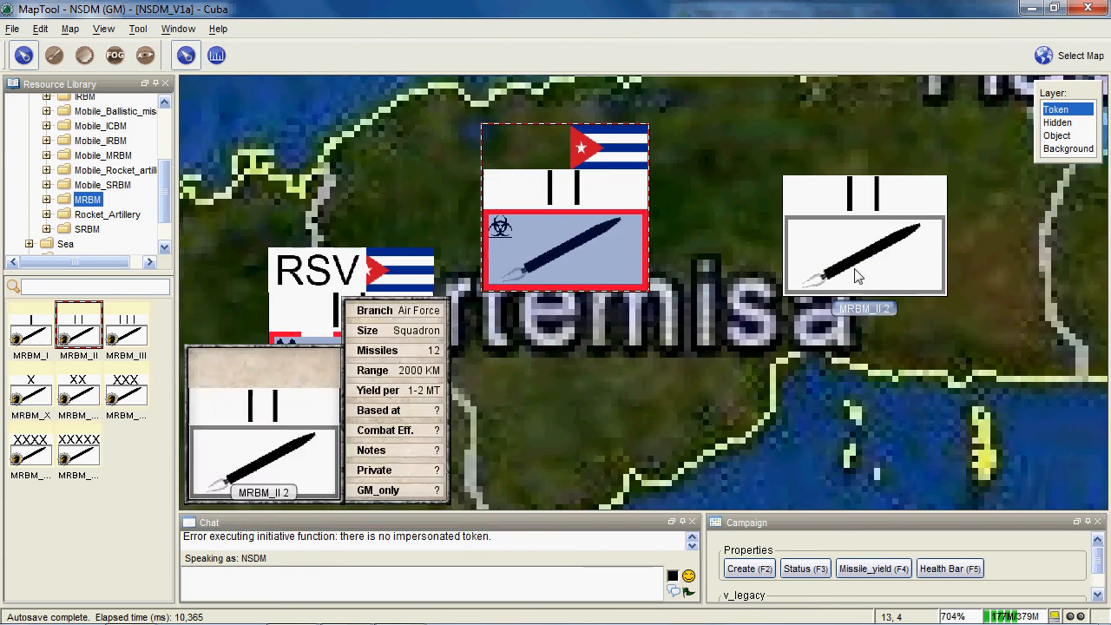
- Reopen the status values of the biological MRBM squadron and apply them again
{"action": "left_click_drag", "start_coordinate": [847, 251], "coordinate": [748, 205]}
{"action": "left_click", "coordinate": [636, 362]}
{"action": "scroll", "coordinate": [647, 375], "scroll_direction": "up", "scroll_amount": 7}
{"action": "scroll", "coordinate": [712, 386], "scroll_direction": "down", "scroll_amount": 5}
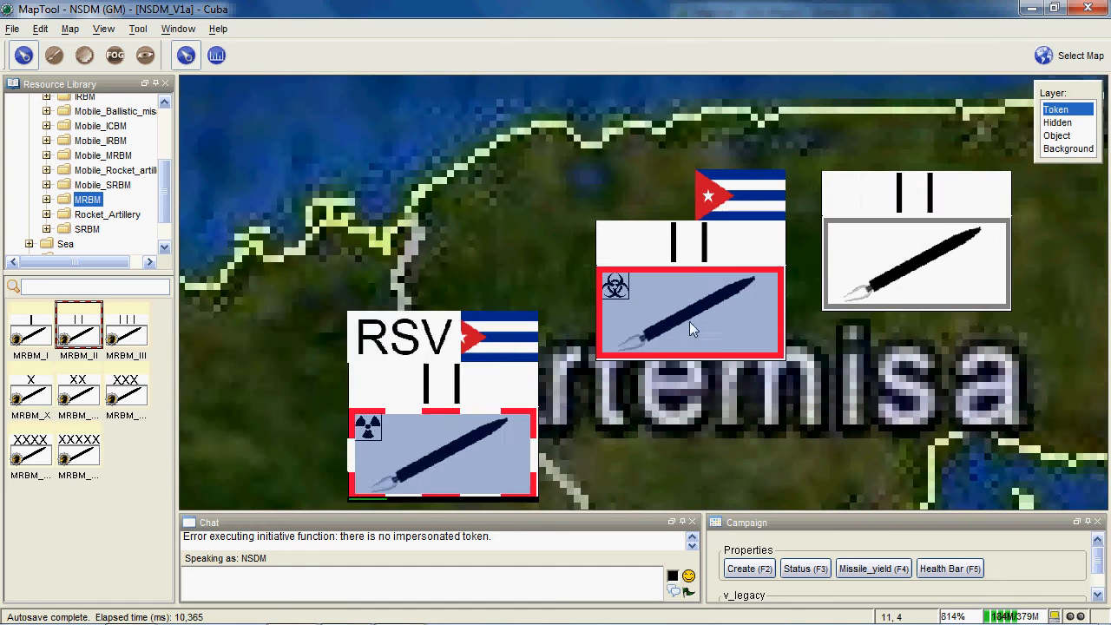
{"action": "left_click", "coordinate": [686, 263]}
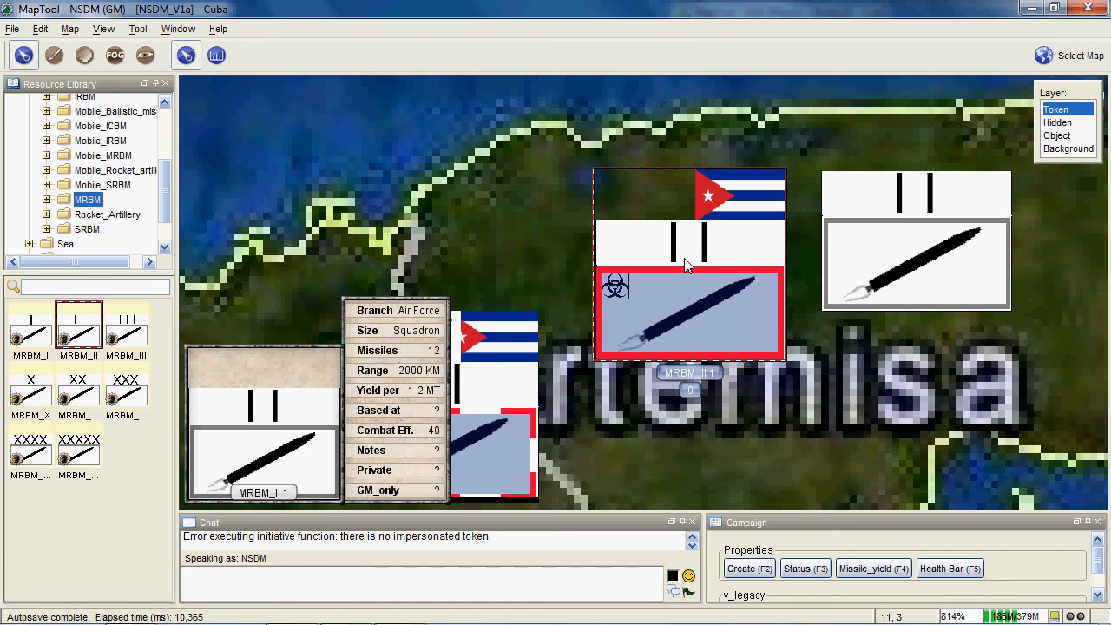
{"action": "key", "text": "F3"}
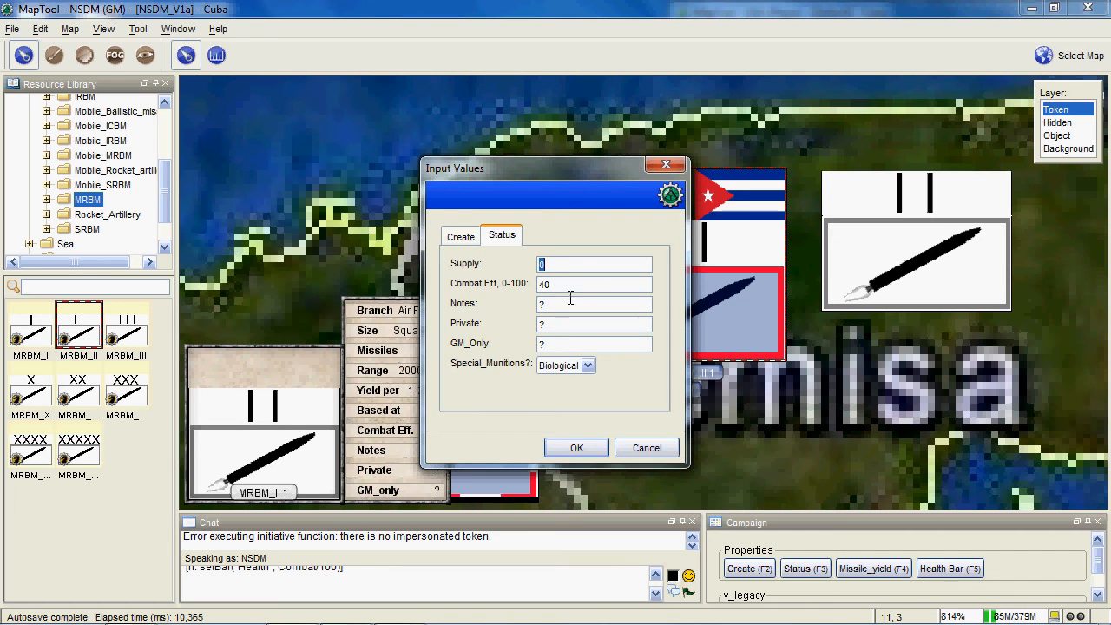
{"action": "left_click", "coordinate": [605, 460]}
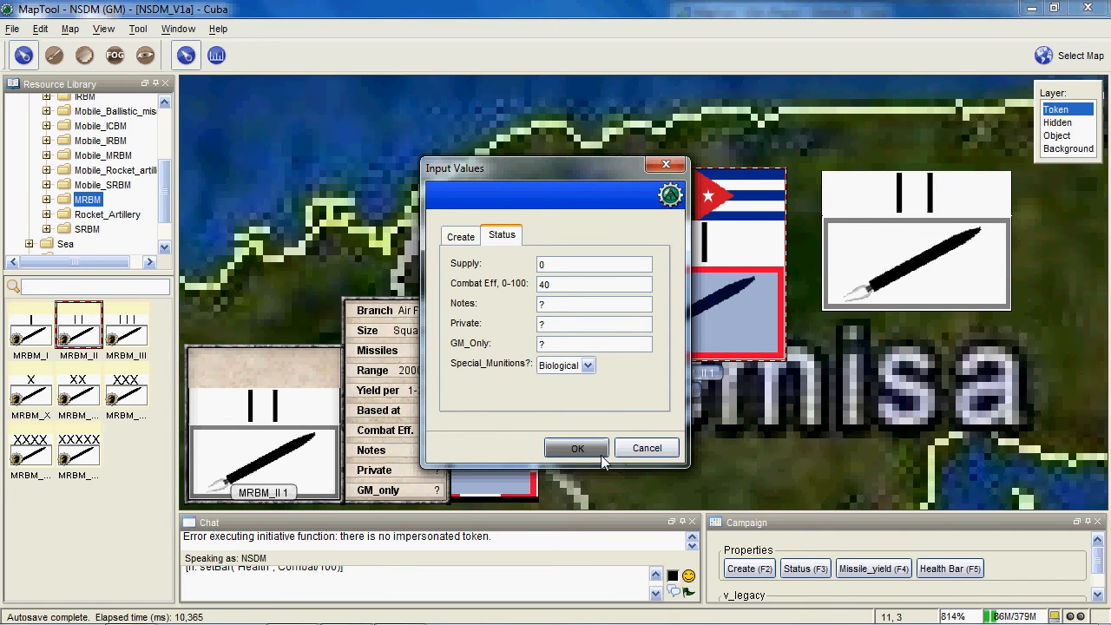
- Open the biological squadron's creation values and apply them again to refresh its health bar
{"action": "scroll", "coordinate": [663, 439], "scroll_direction": "up", "scroll_amount": 3}
{"action": "key", "text": "F2"}
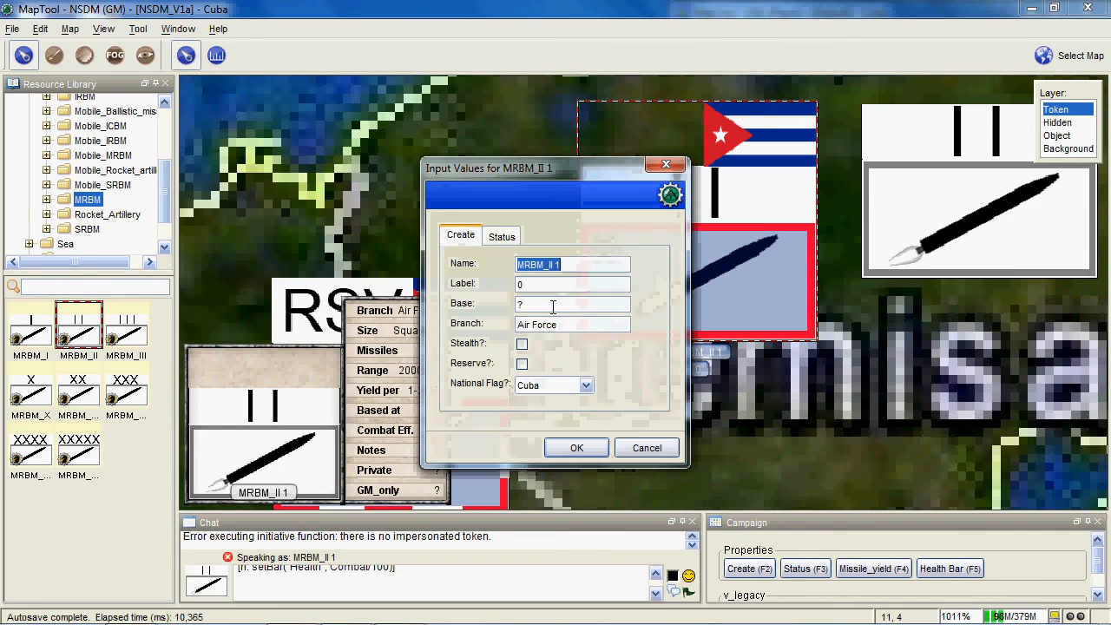
{"action": "left_click", "coordinate": [573, 448]}
{"action": "scroll", "coordinate": [603, 399], "scroll_direction": "down", "scroll_amount": 3}
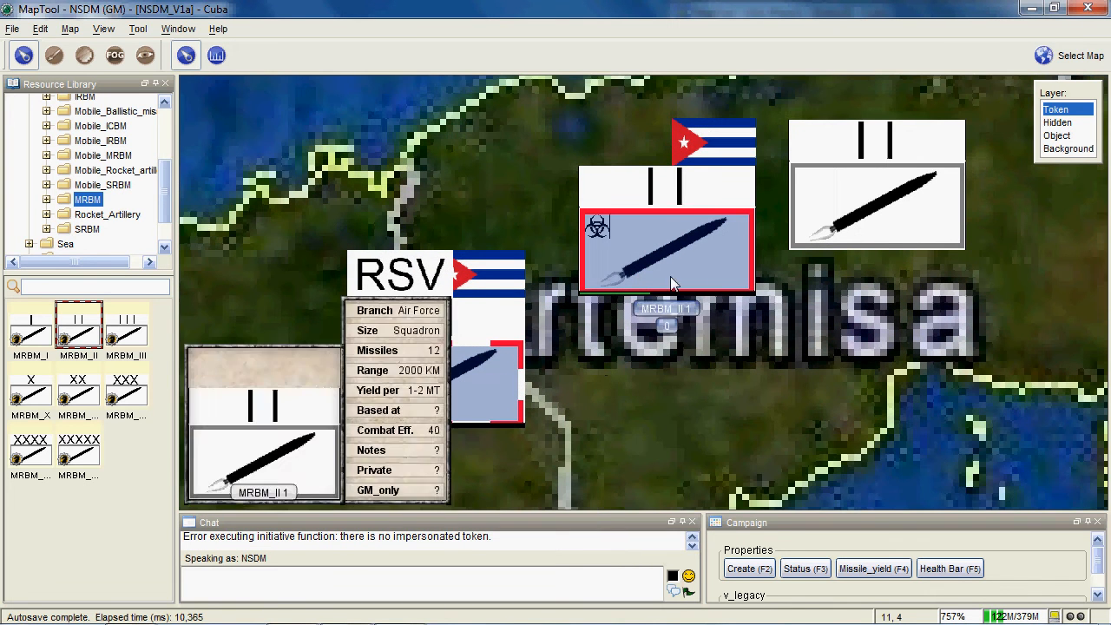
- Select all three MRBM squadron tokens in western Cuba together
{"action": "left_click_drag", "start_coordinate": [672, 387], "coordinate": [663, 415]}
{"action": "scroll", "coordinate": [664, 419], "scroll_direction": "up", "scroll_amount": 1}
{"action": "left_click", "coordinate": [894, 223]}
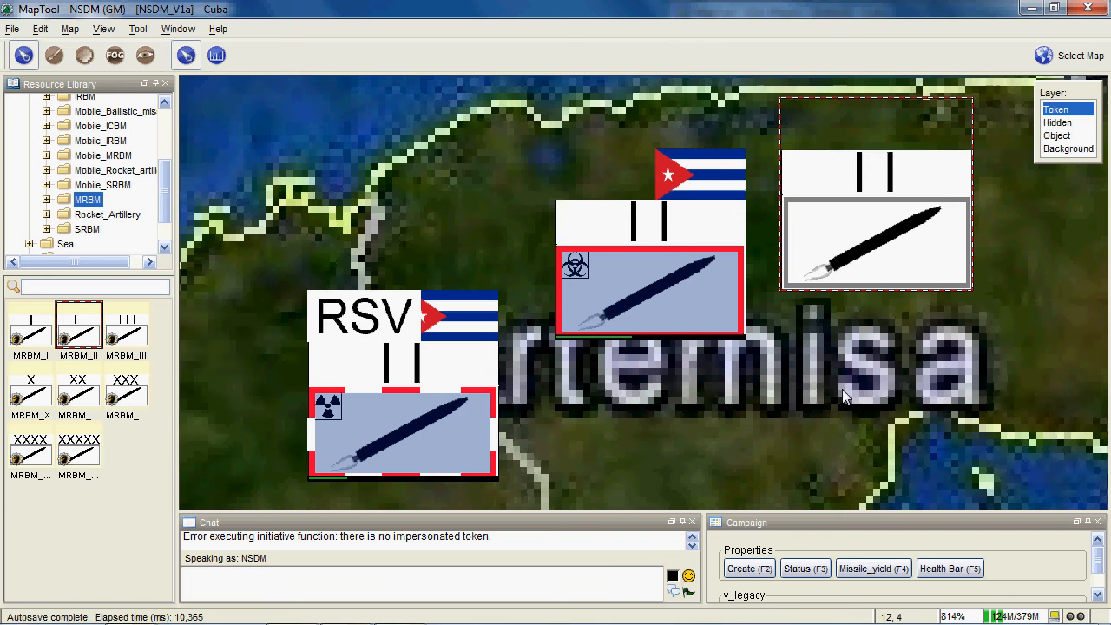
{"action": "scroll", "coordinate": [840, 311], "scroll_direction": "down", "scroll_amount": 4}
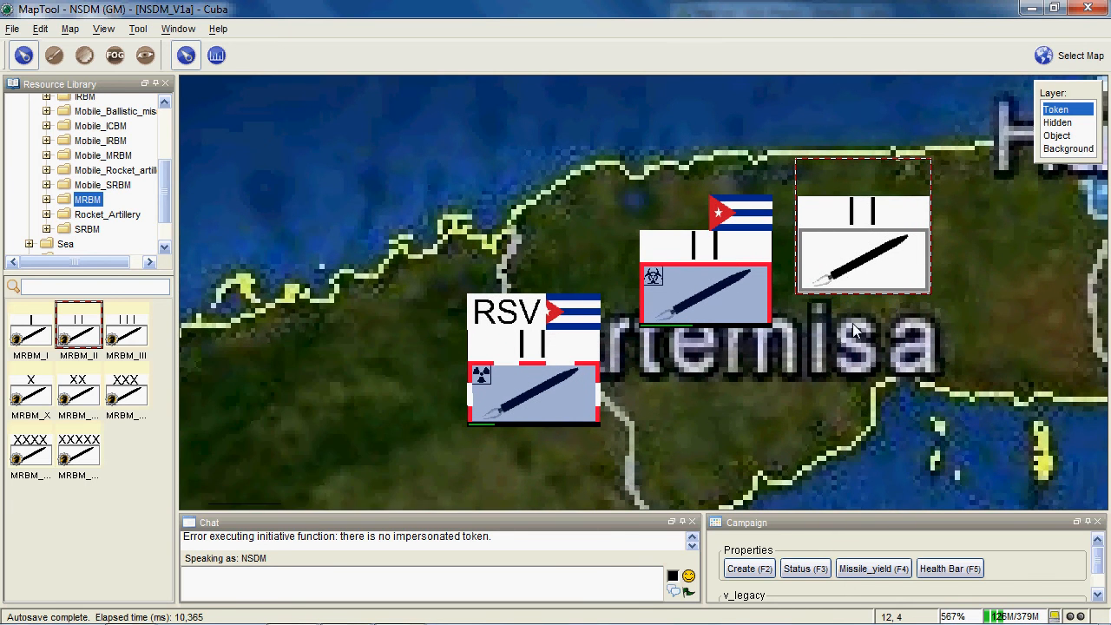
{"action": "left_click_drag", "start_coordinate": [826, 338], "coordinate": [805, 340]}
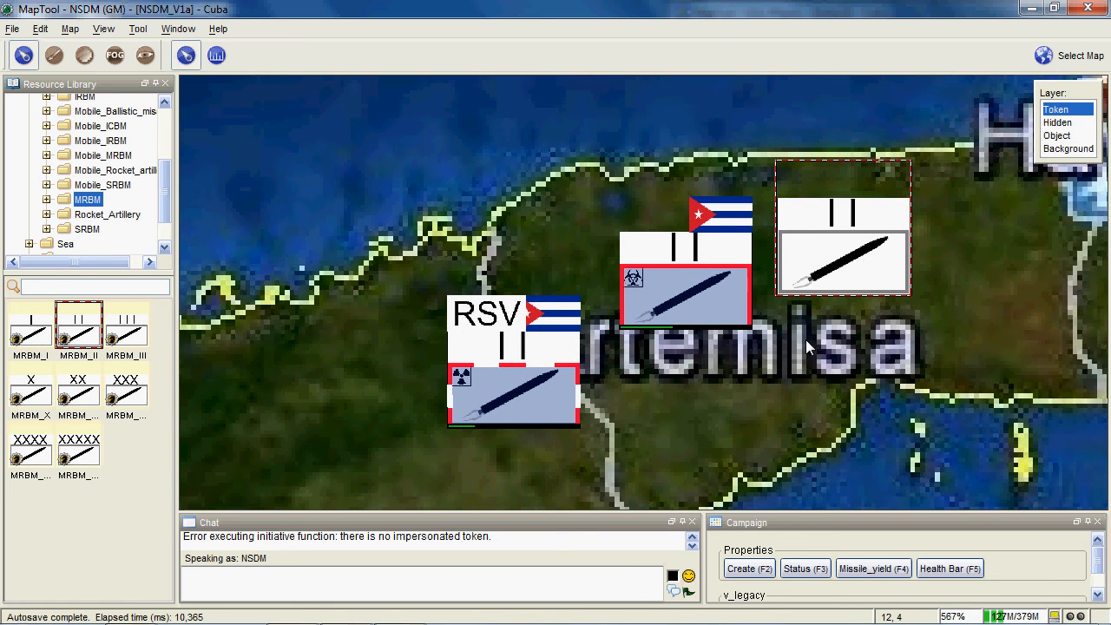
{"action": "scroll", "coordinate": [805, 340], "scroll_direction": "down", "scroll_amount": 3}
{"action": "scroll", "coordinate": [794, 357], "scroll_direction": "up", "scroll_amount": 1}
{"action": "left_click_drag", "start_coordinate": [919, 198], "coordinate": [455, 465]}
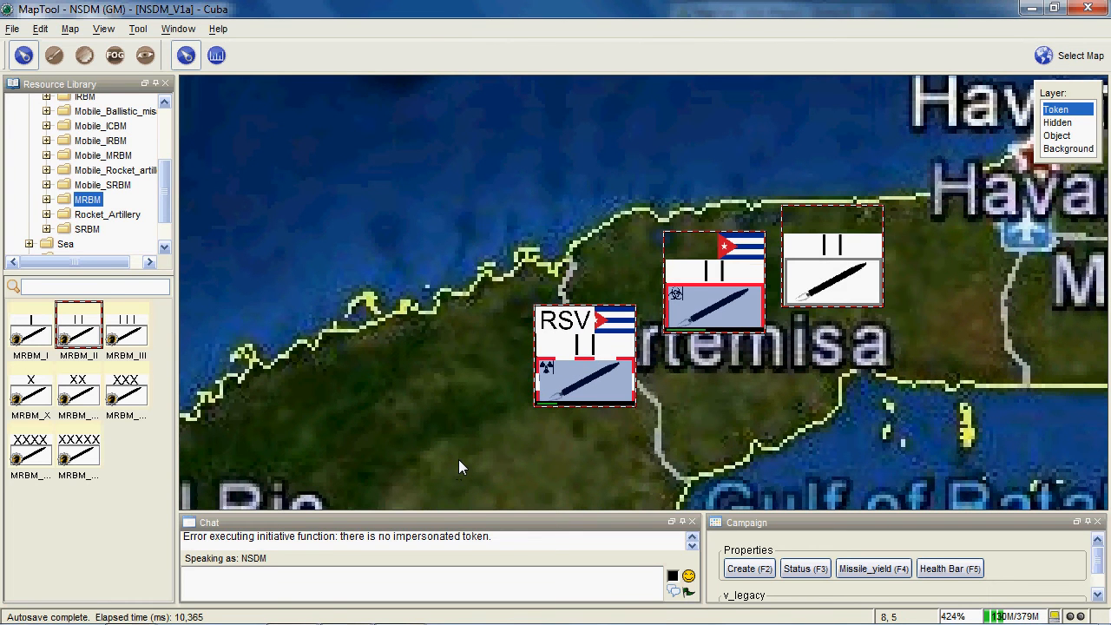
{"action": "scroll", "coordinate": [491, 286], "scroll_direction": "up", "scroll_amount": 1}
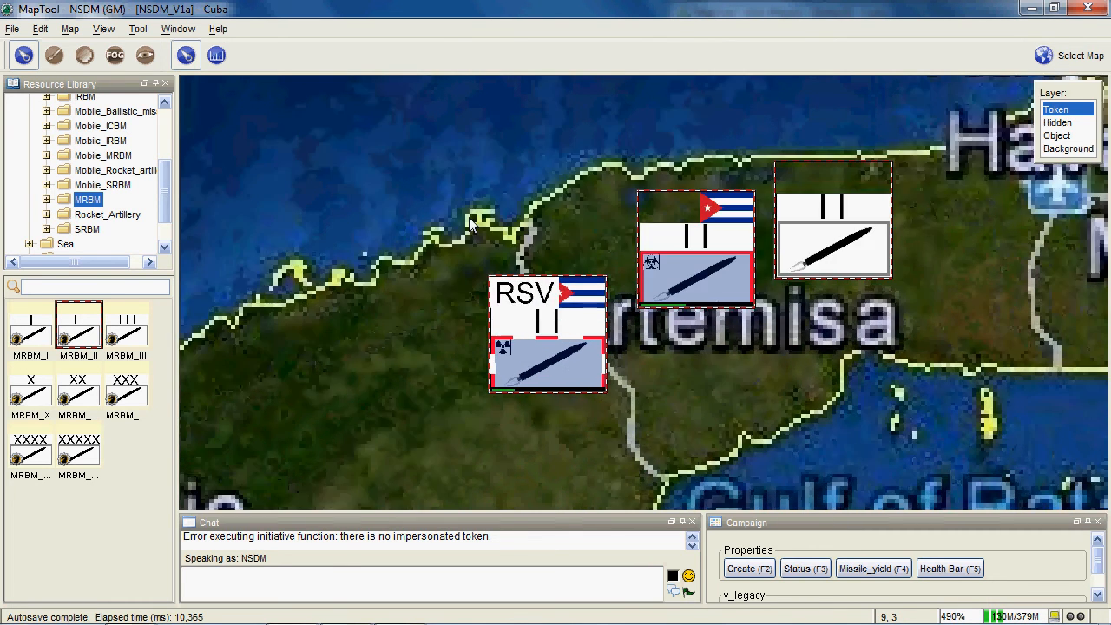
{"action": "key", "text": "F4"}
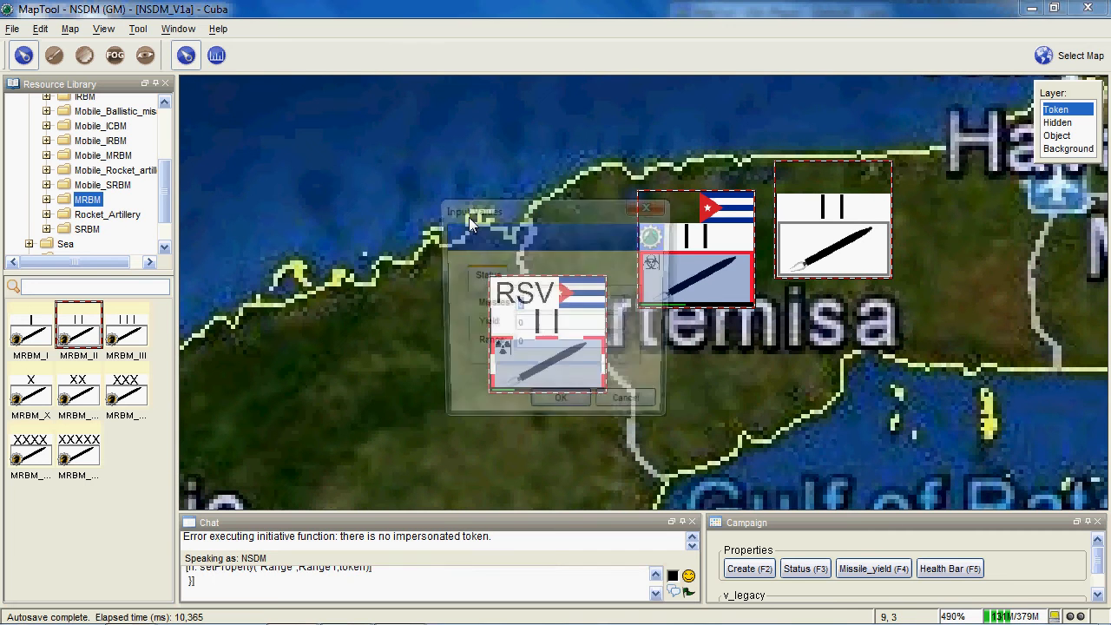
{"action": "left_click_drag", "start_coordinate": [527, 208], "coordinate": [277, 119]}
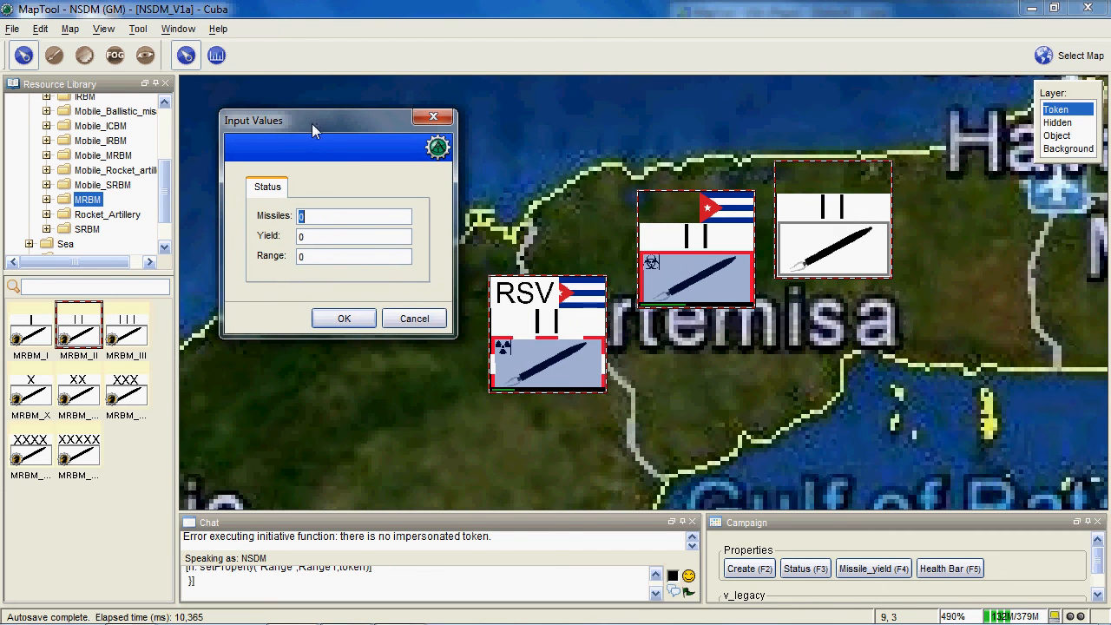
{"action": "left_click", "coordinate": [330, 256]}
{"action": "left_click", "coordinate": [424, 327]}
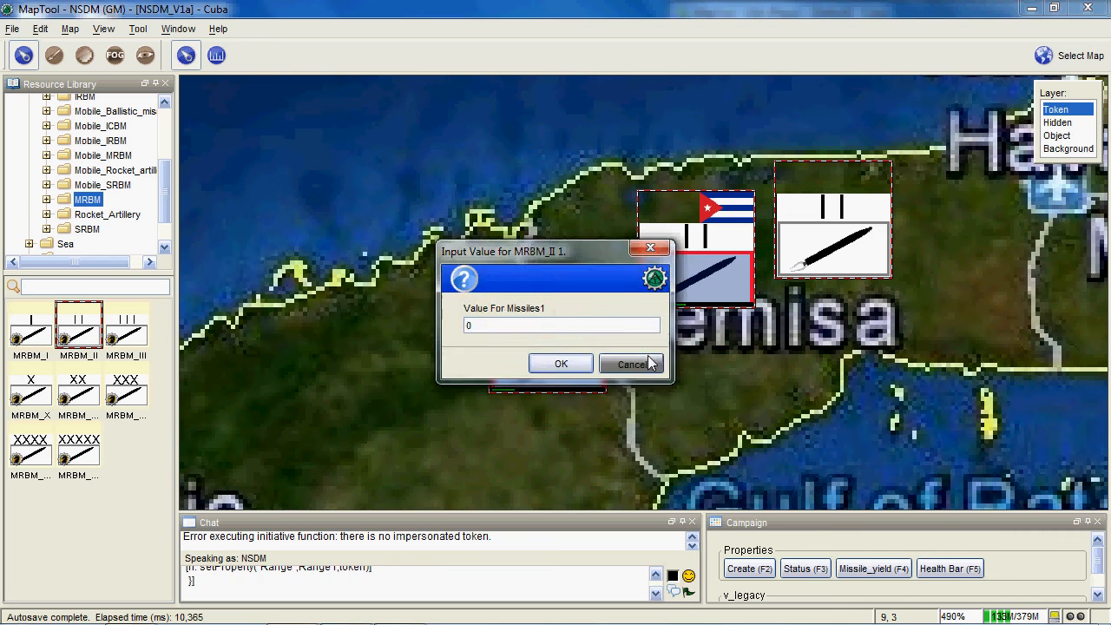
{"action": "left_click", "coordinate": [625, 358]}
- Open the missile values for the three selected squadrons and enter a range of 2500 km
{"action": "mouse_move", "coordinate": [507, 337]}
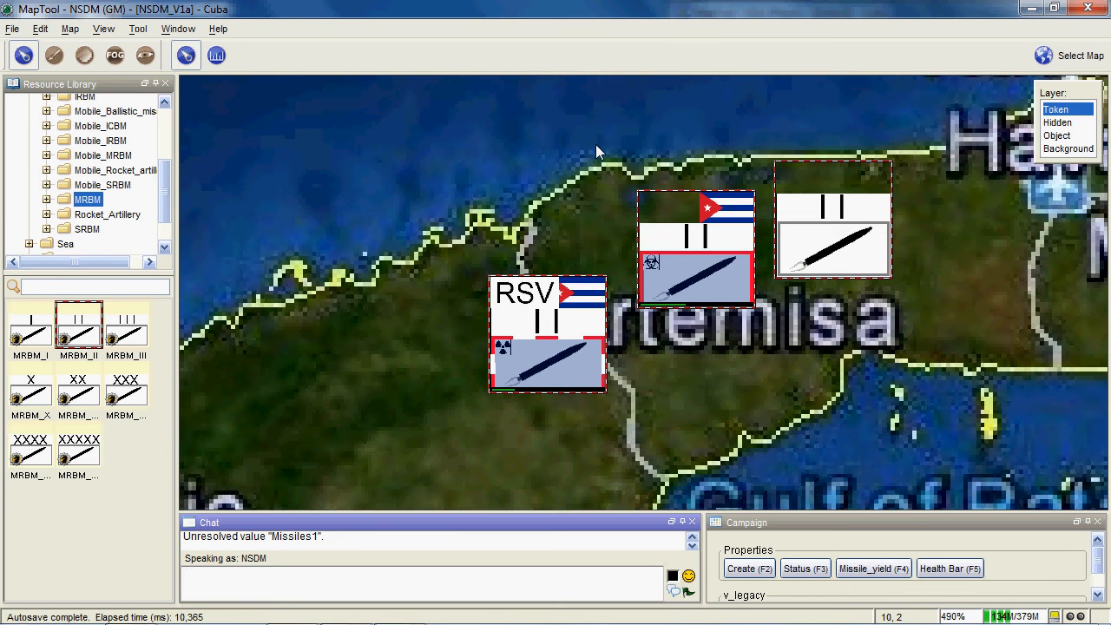
{"action": "key", "text": "F4"}
{"action": "left_click_drag", "start_coordinate": [536, 347], "coordinate": [519, 345]}
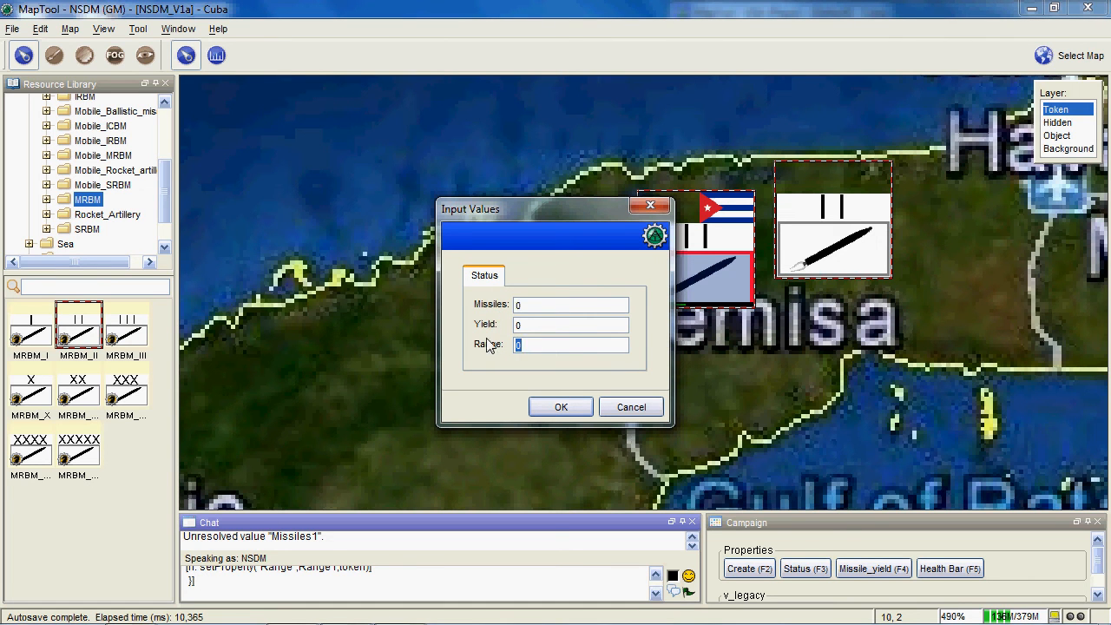
{"action": "left_click", "coordinate": [556, 346]}
{"action": "left_click_drag", "start_coordinate": [555, 347], "coordinate": [507, 347]}
{"action": "type", "text": "2500 km"}
- Set the yield to 8 MT and the missile count to 12, and apply the values to all three squadrons
{"action": "left_click", "coordinate": [562, 311]}
{"action": "left_click", "coordinate": [559, 327]}
{"action": "type", "text": "8 MT"}
{"action": "left_click", "coordinate": [552, 306]}
{"action": "type", "text": "12"}
{"action": "left_click", "coordinate": [560, 407]}
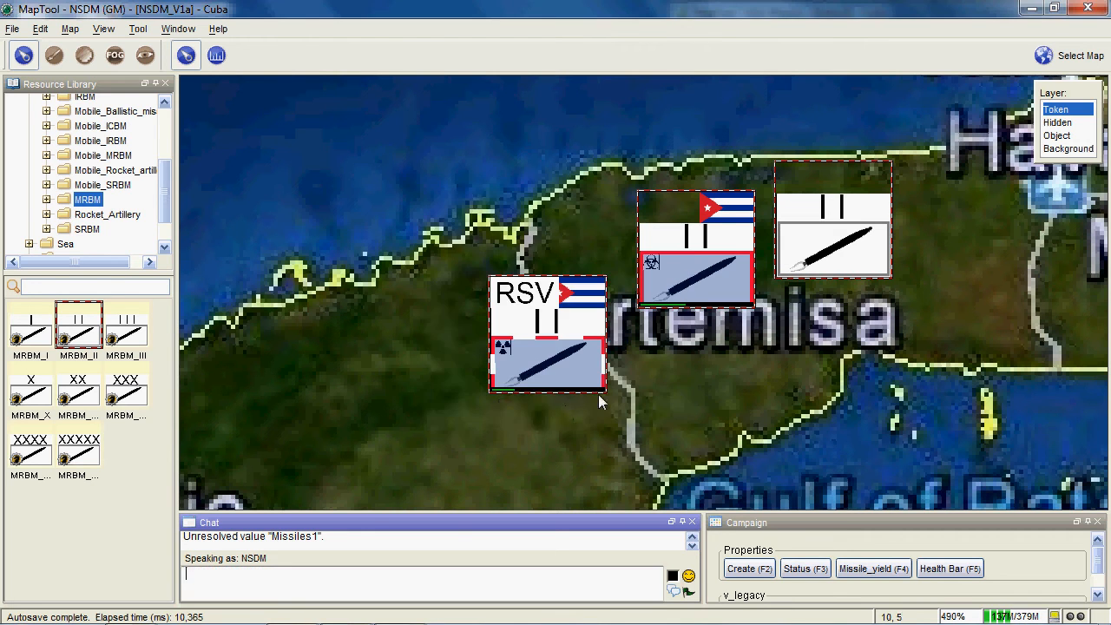
- Set the health bar of all three selected squadrons to 80
{"action": "mouse_move", "coordinate": [602, 399]}
{"action": "scroll", "coordinate": [751, 405], "scroll_direction": "down", "scroll_amount": 1}
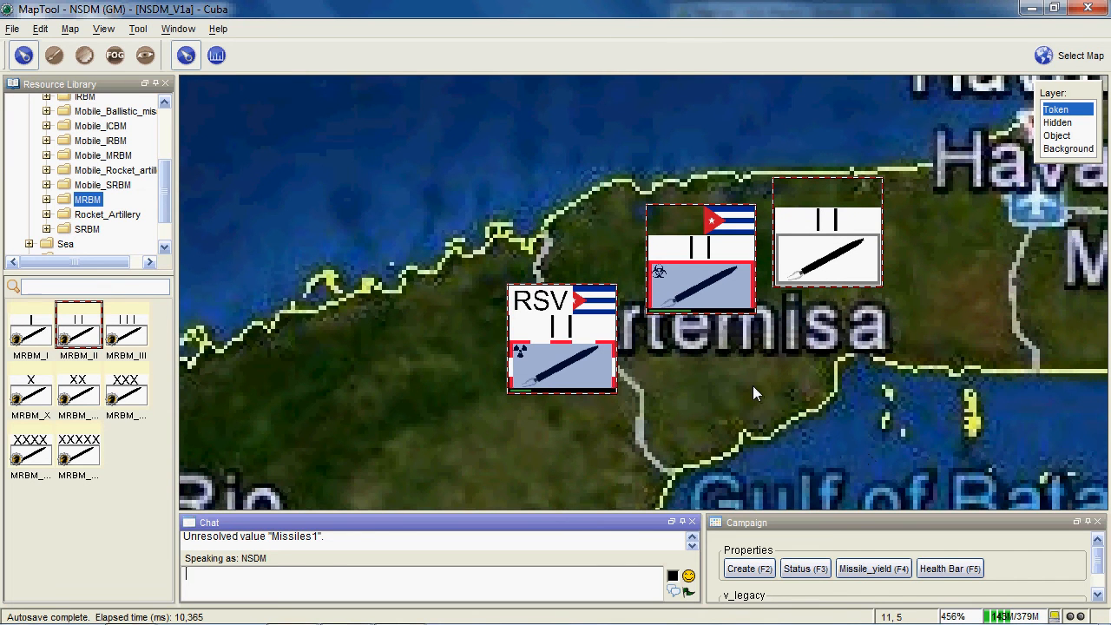
{"action": "key", "text": "F5"}
{"action": "mouse_move", "coordinate": [554, 249]}
{"action": "left_mouse_down"}
{"action": "mouse_move", "coordinate": [417, 169]}
{"action": "mouse_move", "coordinate": [379, 160]}
{"action": "left_mouse_up"}
{"action": "type", "text": "80"}
{"action": "left_click", "coordinate": [421, 290]}
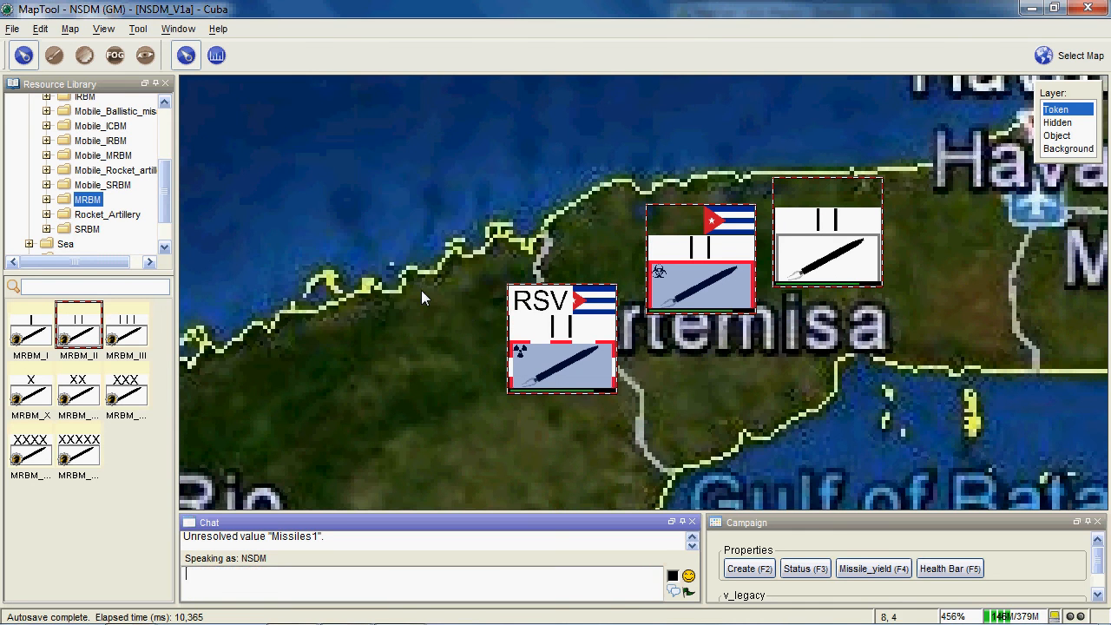
- Examine the biological squadron's stat sheet for its missile values and compare the health bars on the three tokens
{"action": "scroll", "coordinate": [607, 347], "scroll_direction": "up", "scroll_amount": 1}
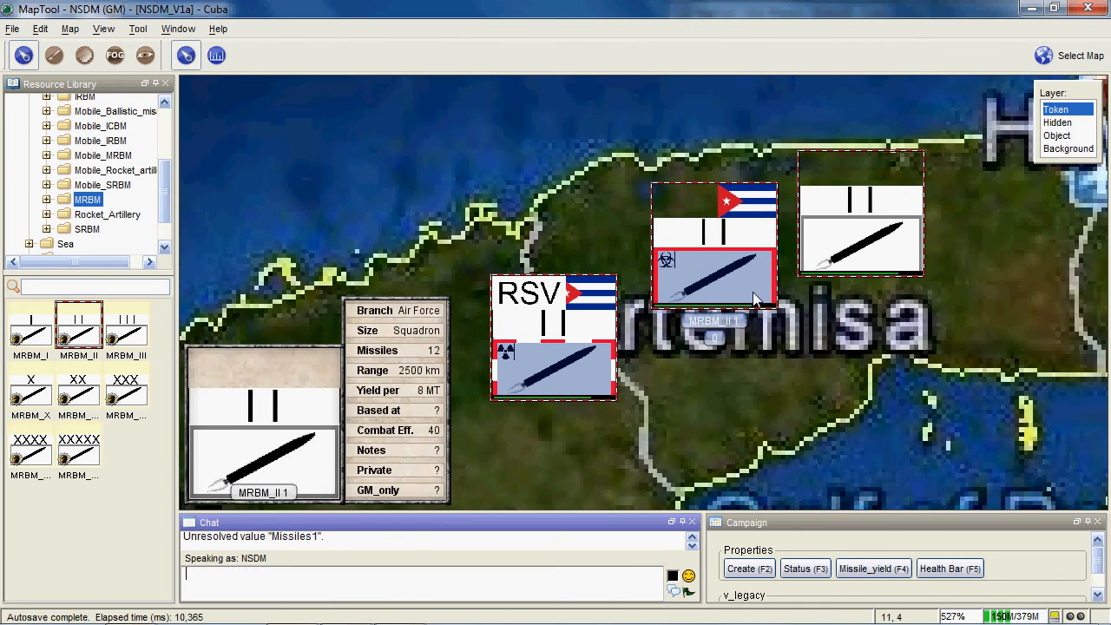
{"action": "scroll", "coordinate": [802, 392], "scroll_direction": "down", "scroll_amount": 2}
{"action": "left_click_drag", "start_coordinate": [802, 391], "coordinate": [739, 369]}
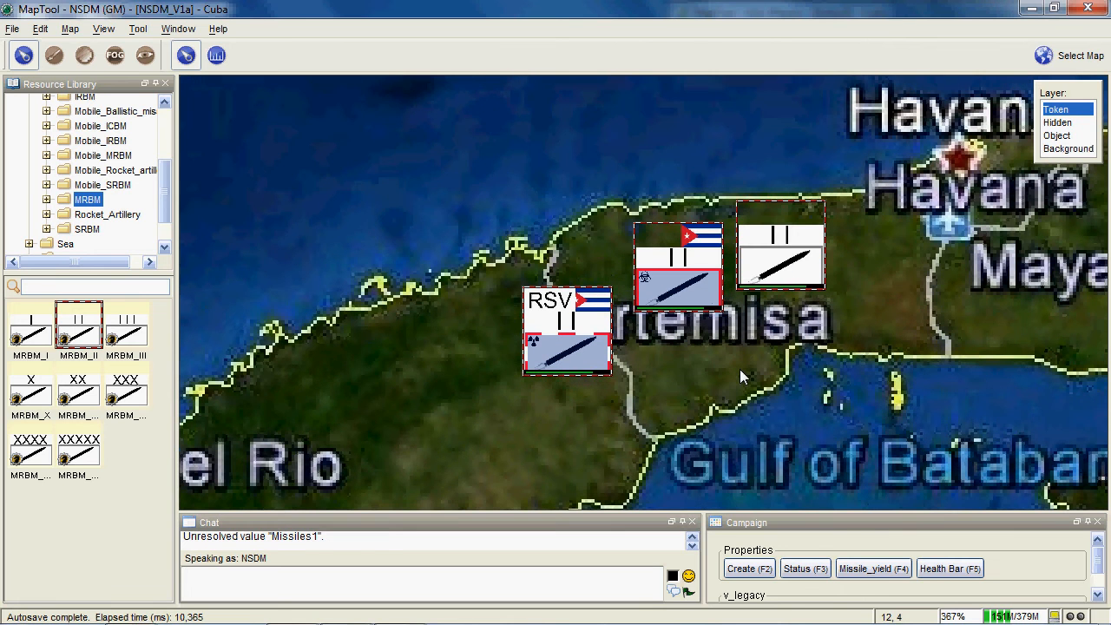
{"action": "left_click_drag", "start_coordinate": [943, 404], "coordinate": [457, 173]}
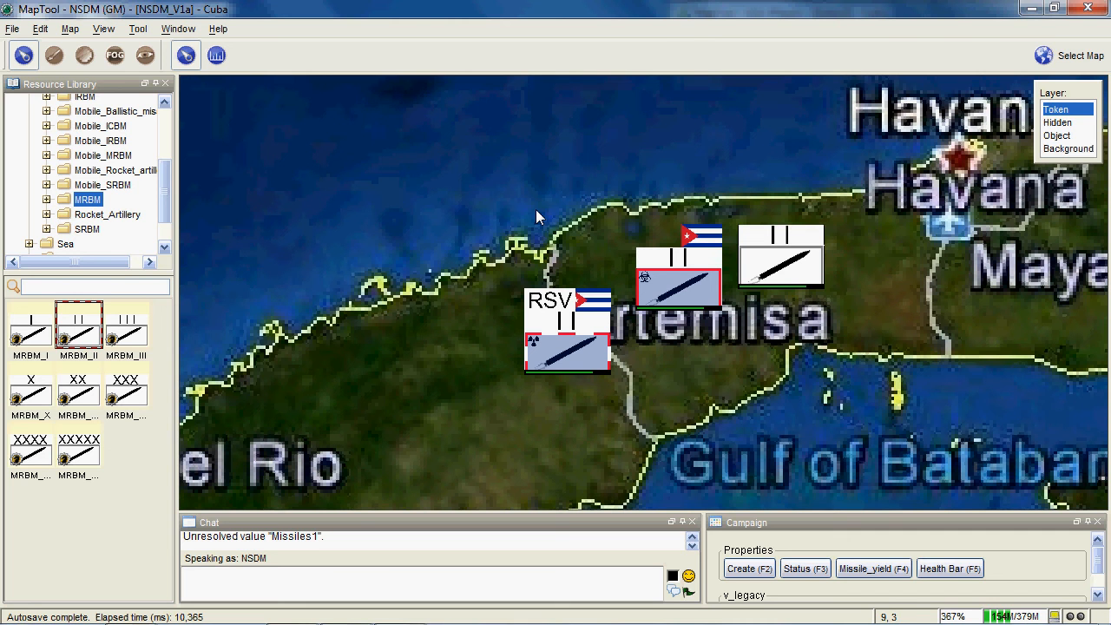
{"action": "scroll", "coordinate": [605, 280], "scroll_direction": "up", "scroll_amount": 5}
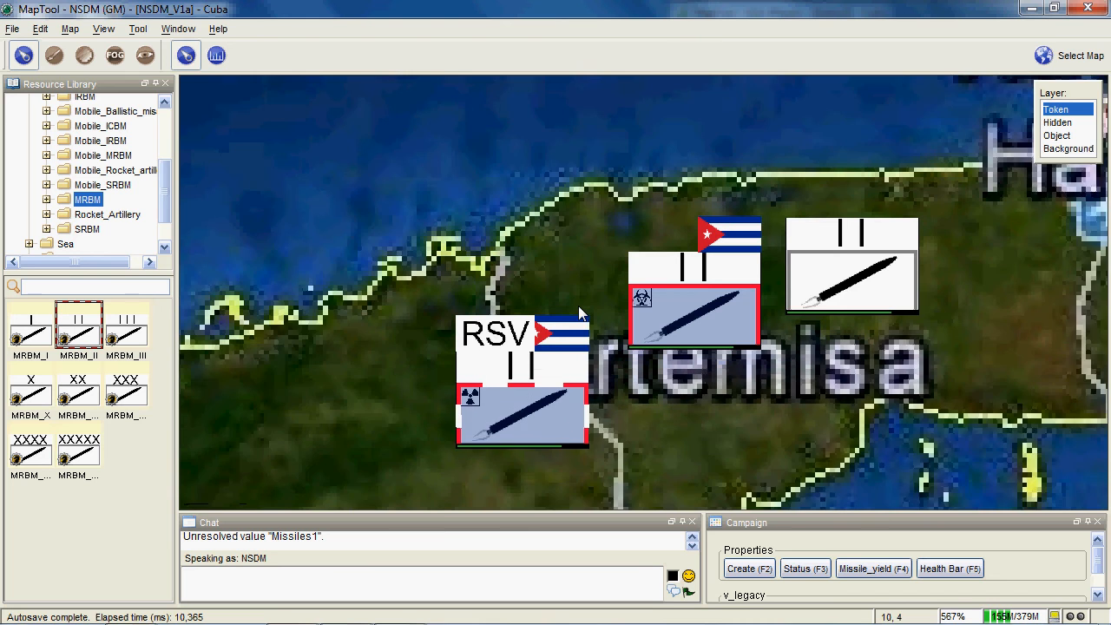
{"action": "mouse_move", "coordinate": [697, 321]}
{"action": "scroll", "coordinate": [698, 323], "scroll_direction": "up", "scroll_amount": 2}
{"action": "left_click", "coordinate": [700, 326]}
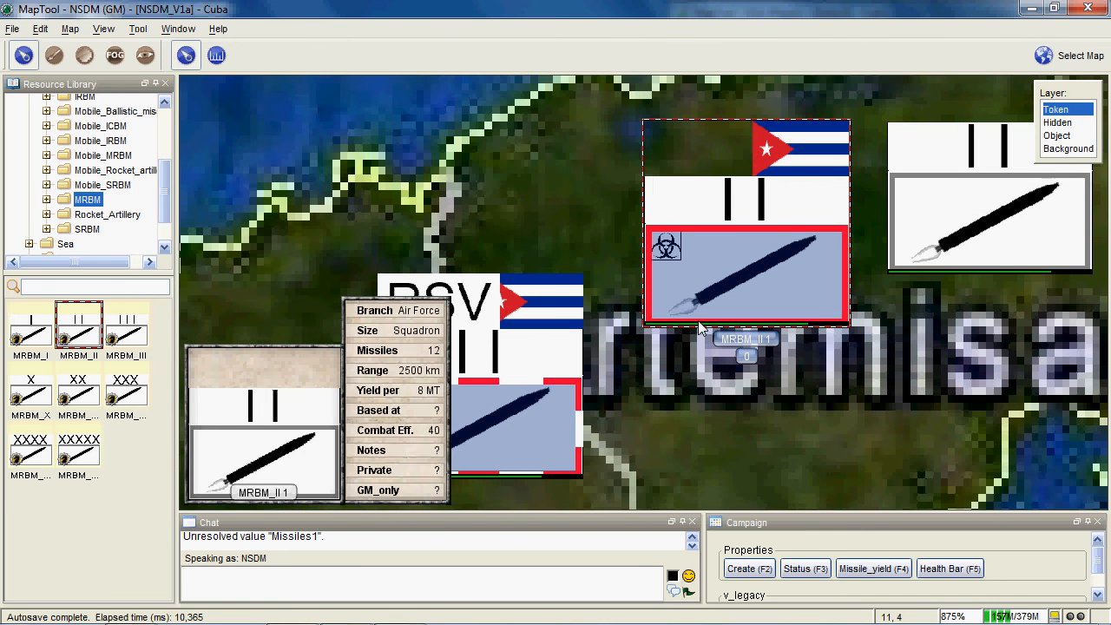
{"action": "scroll", "coordinate": [724, 371], "scroll_direction": "down", "scroll_amount": 1}
{"action": "scroll", "coordinate": [713, 351], "scroll_direction": "up", "scroll_amount": 2}
{"action": "mouse_move", "coordinate": [700, 202]}
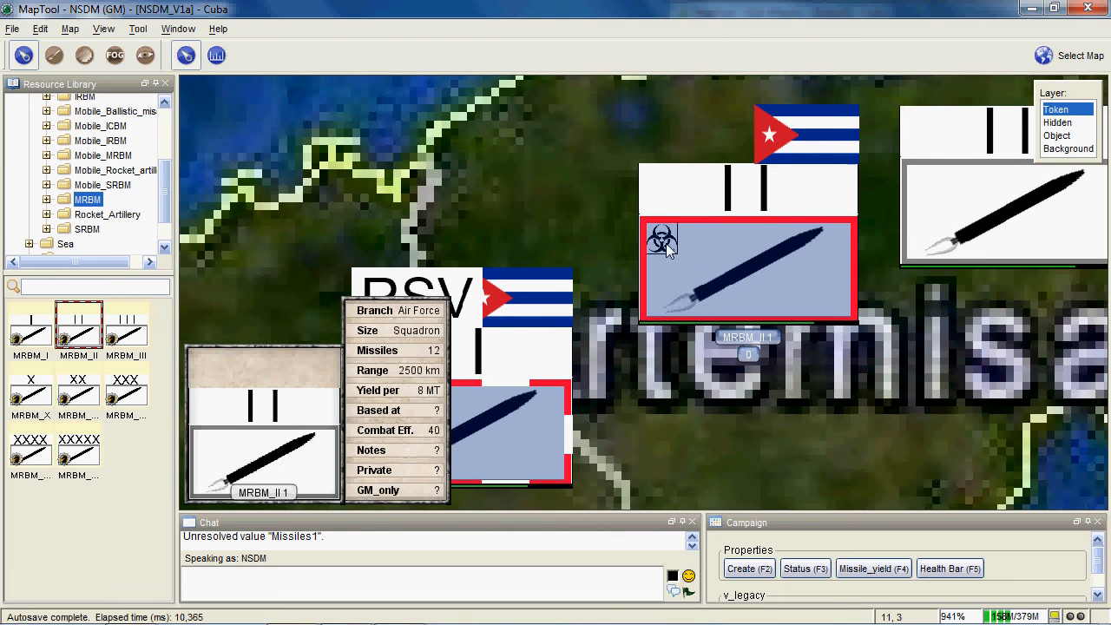
{"action": "left_click_drag", "start_coordinate": [665, 243], "coordinate": [745, 223]}
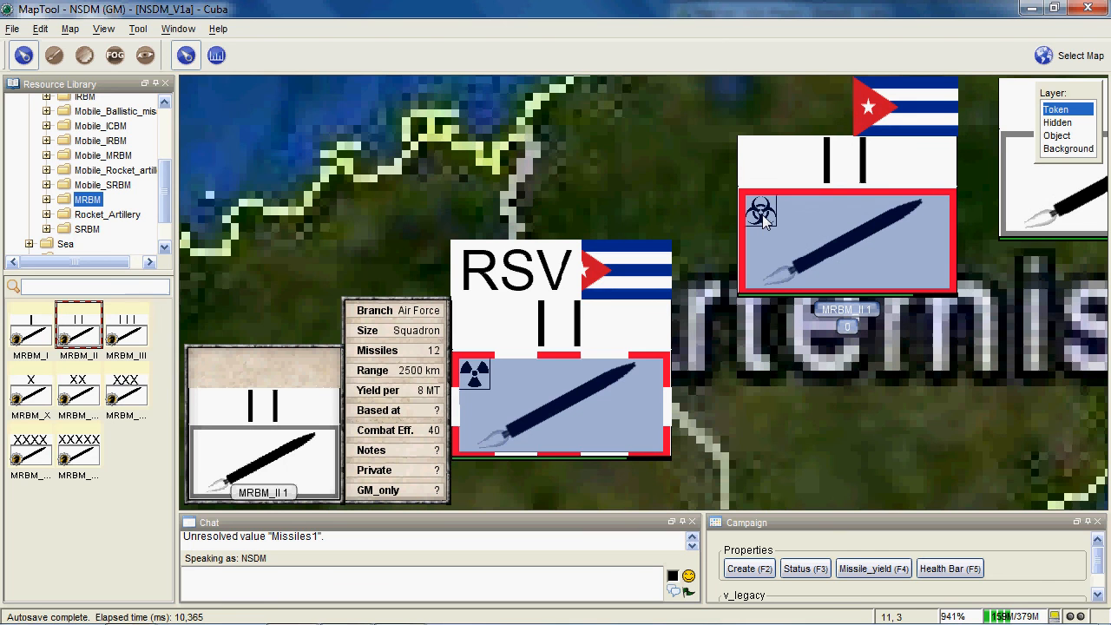
{"action": "scroll", "coordinate": [763, 217], "scroll_direction": "down", "scroll_amount": 3}
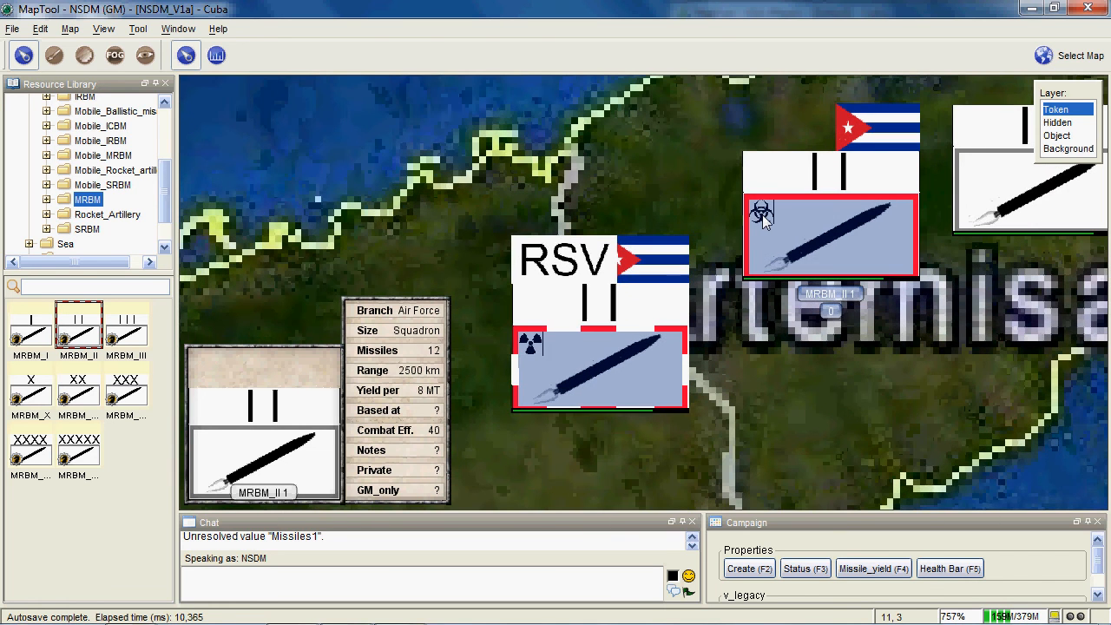
- In the campaign properties, set the thickness of the Health bar to 10
{"action": "left_click", "coordinate": [17, 30]}
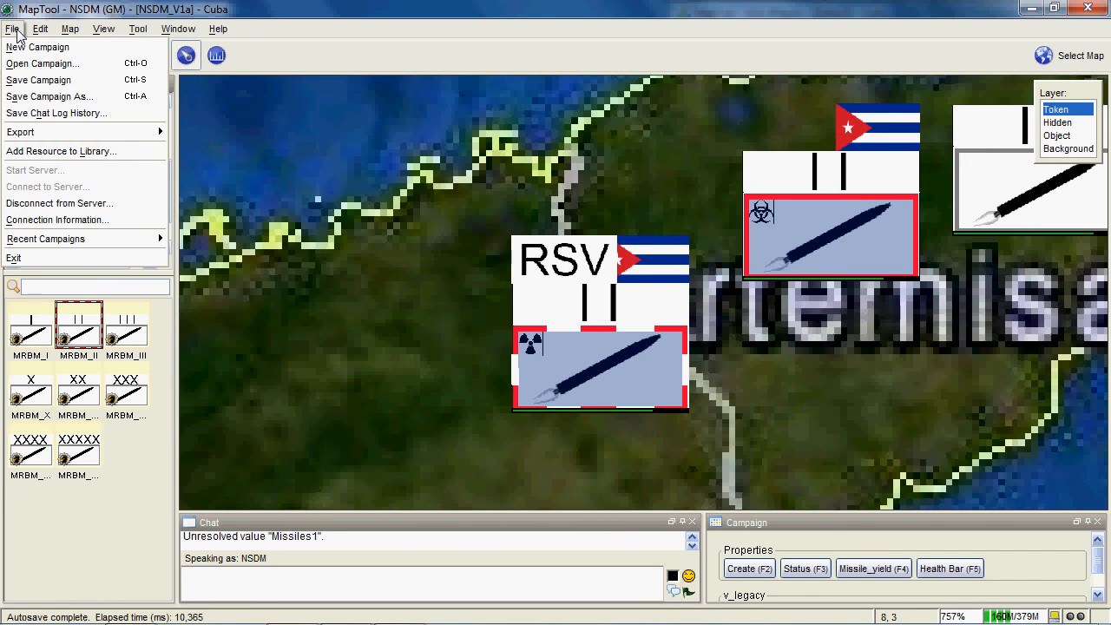
{"action": "mouse_move", "coordinate": [42, 32]}
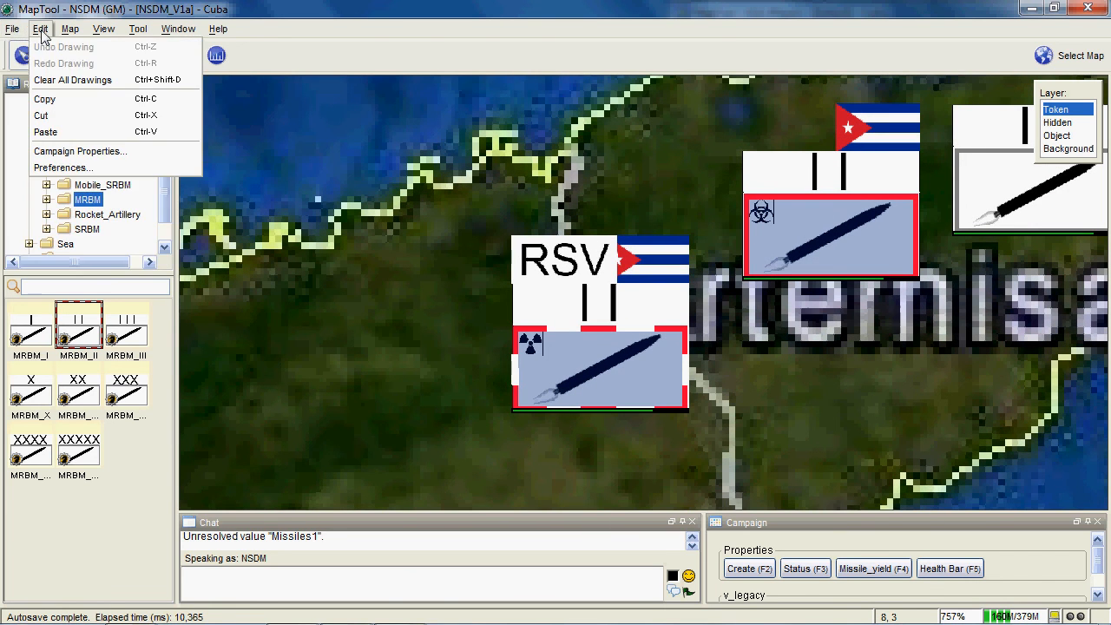
{"action": "left_click", "coordinate": [91, 152]}
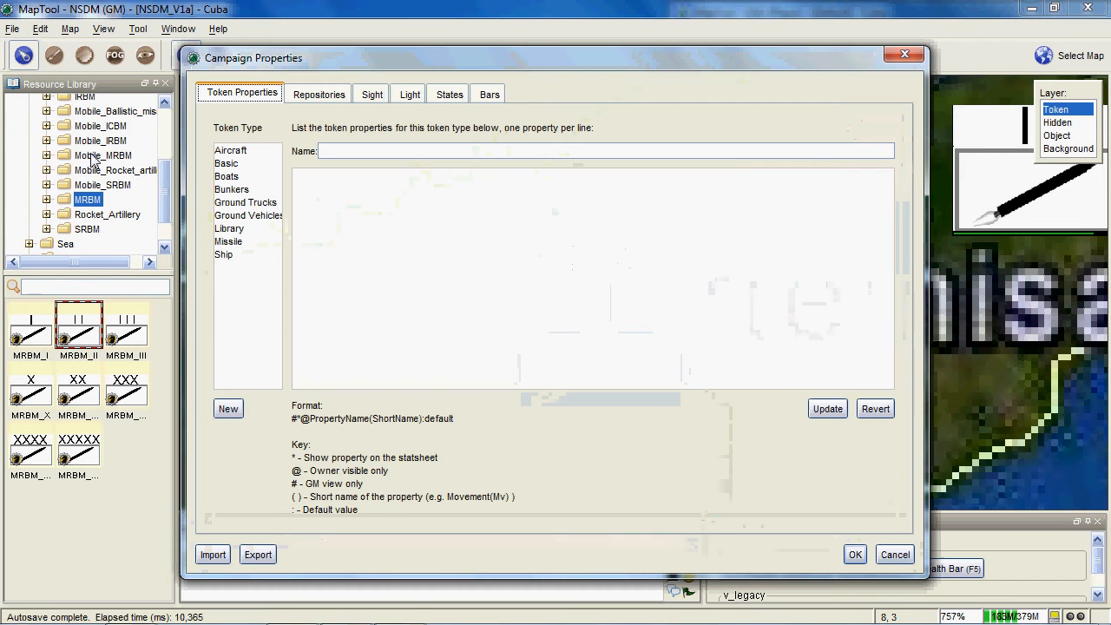
{"action": "left_click", "coordinate": [489, 96]}
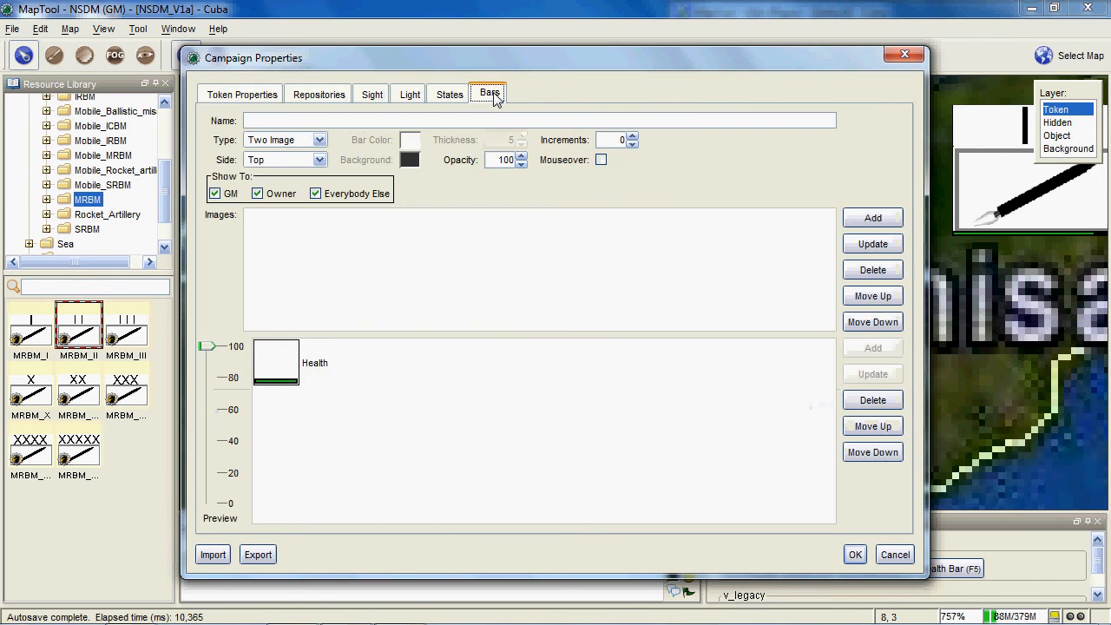
{"action": "left_click", "coordinate": [269, 364]}
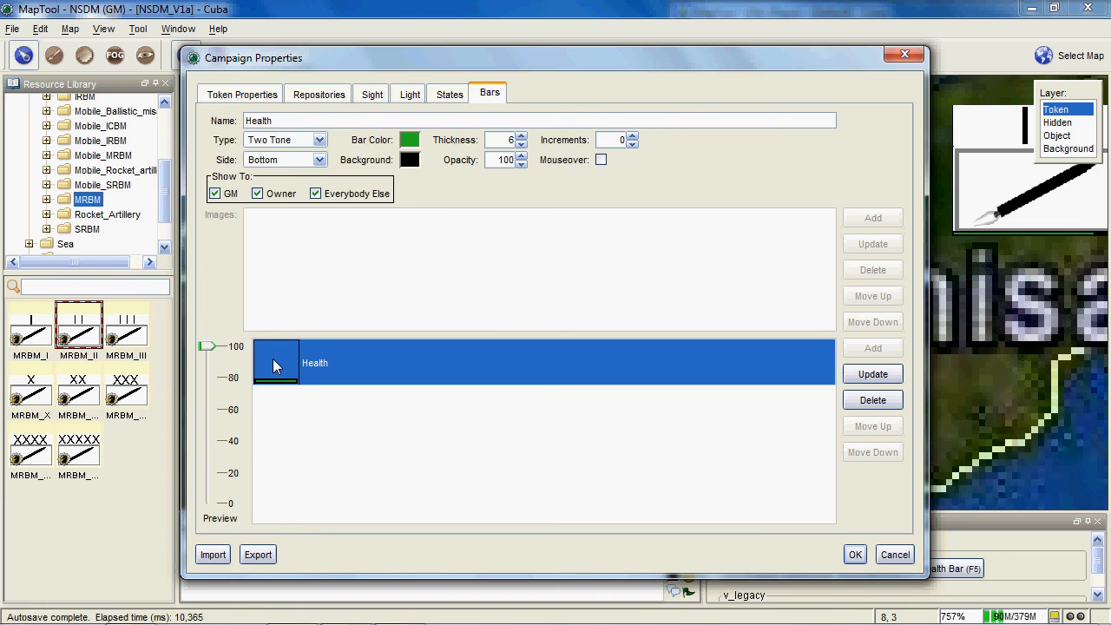
{"action": "left_click", "coordinate": [520, 135]}
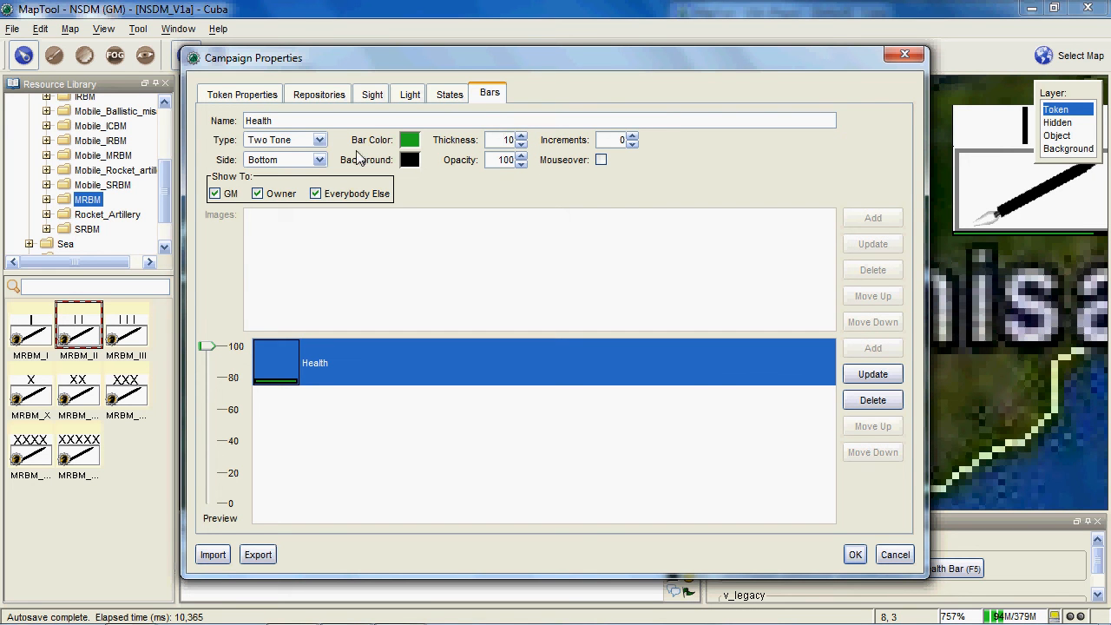
- Set the Health bar's side to Right, update the bar and save the campaign properties
{"action": "left_click", "coordinate": [319, 163]}
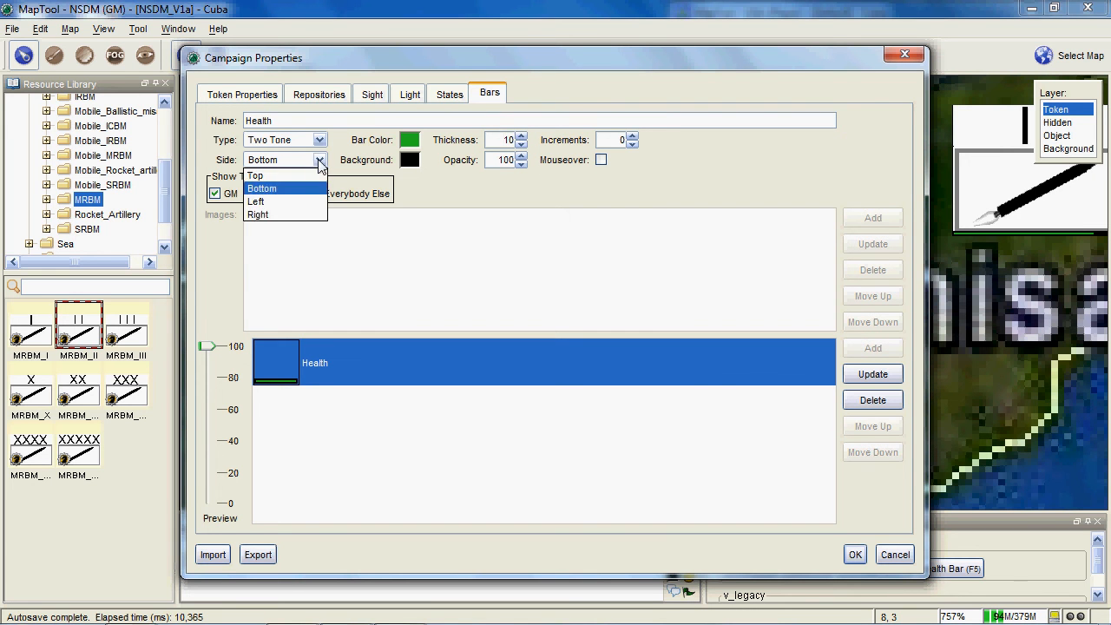
{"action": "left_click", "coordinate": [302, 213]}
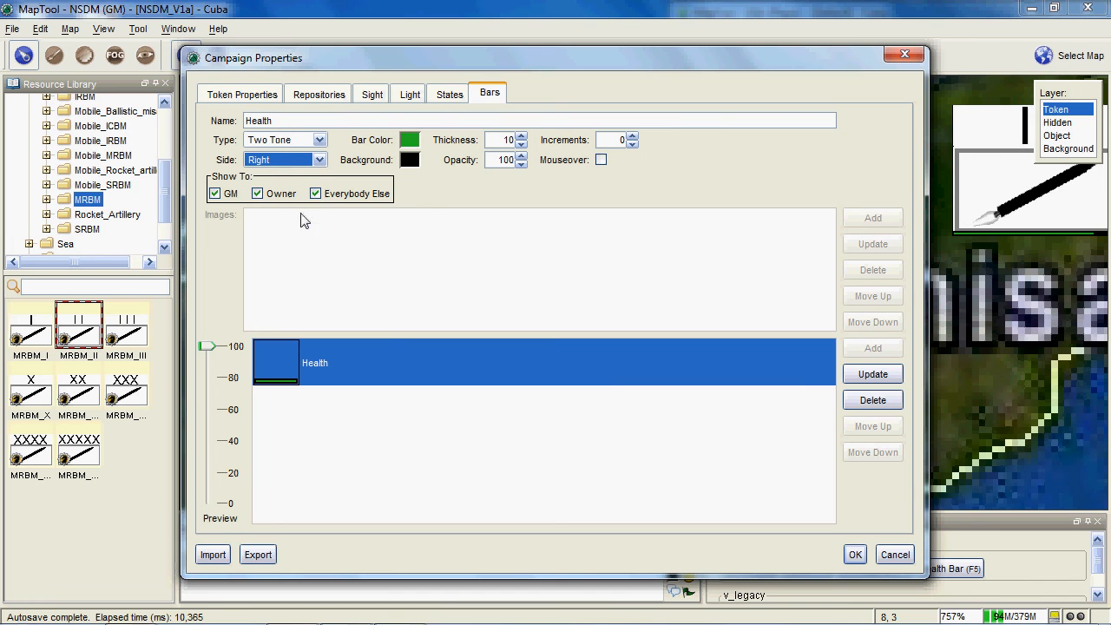
{"action": "left_click", "coordinate": [877, 381]}
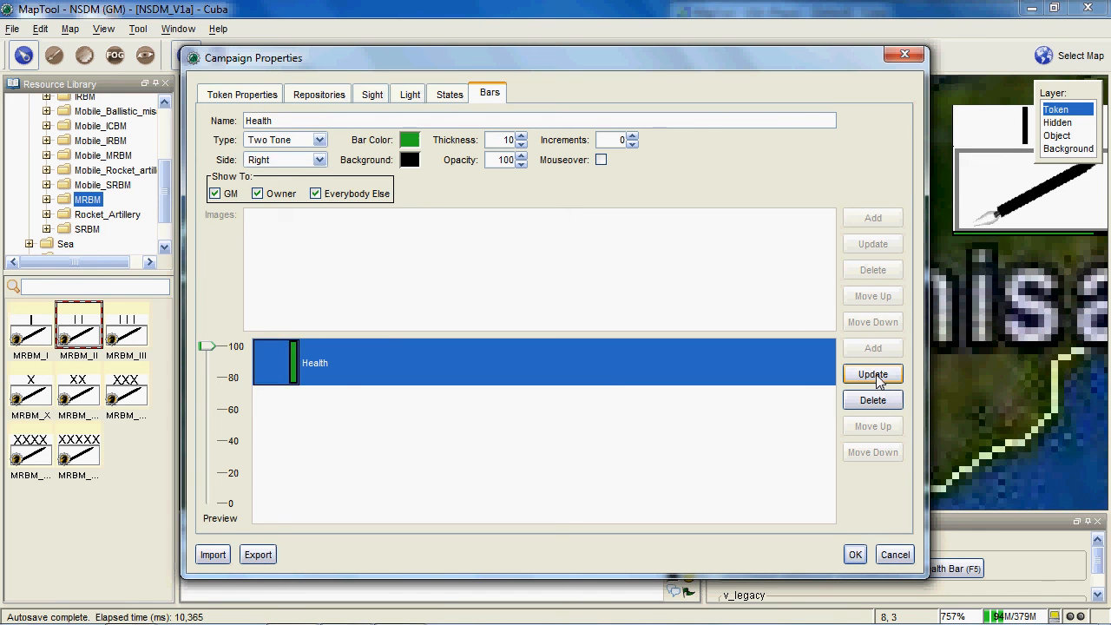
{"action": "left_click", "coordinate": [854, 554]}
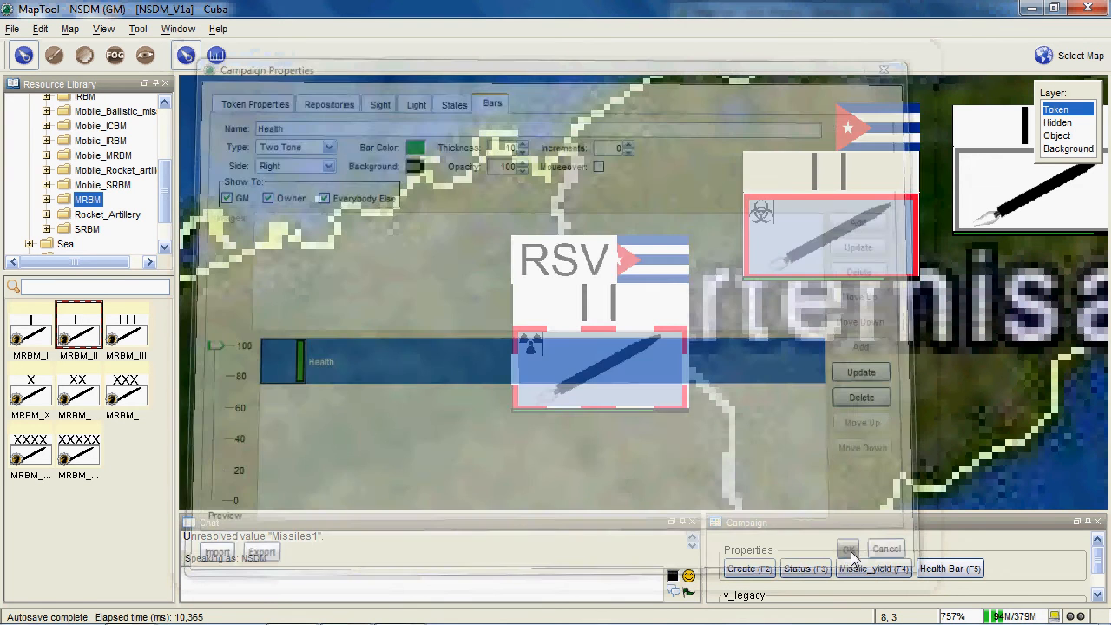
- Compare the health bars on the three squadron tokens on the map
{"action": "left_click_drag", "start_coordinate": [894, 326], "coordinate": [671, 318]}
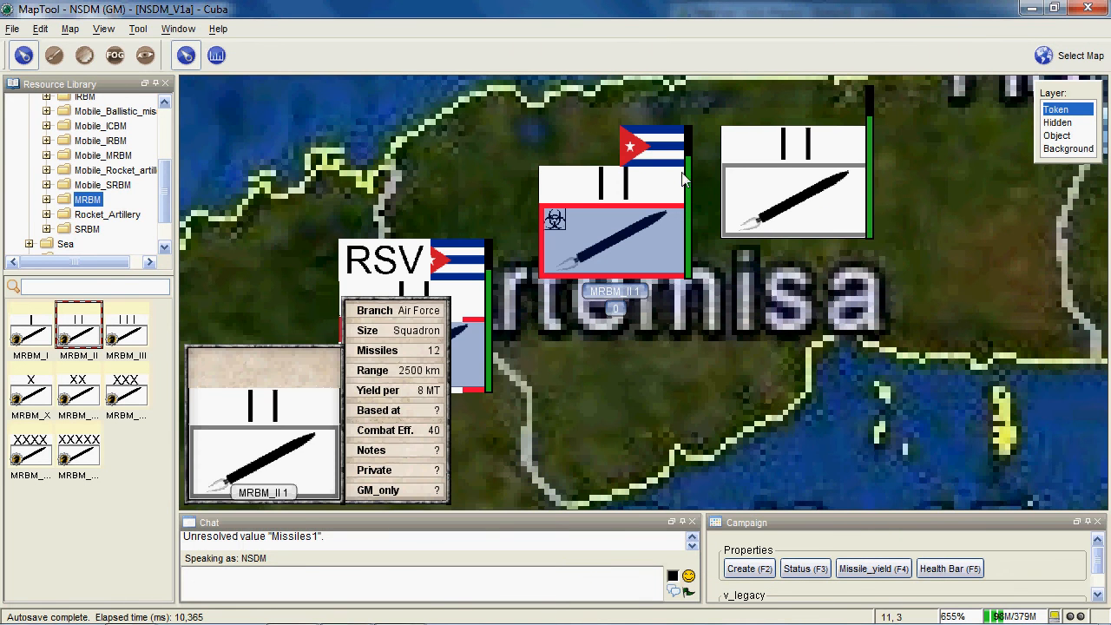
{"action": "left_click_drag", "start_coordinate": [639, 225], "coordinate": [662, 259]}
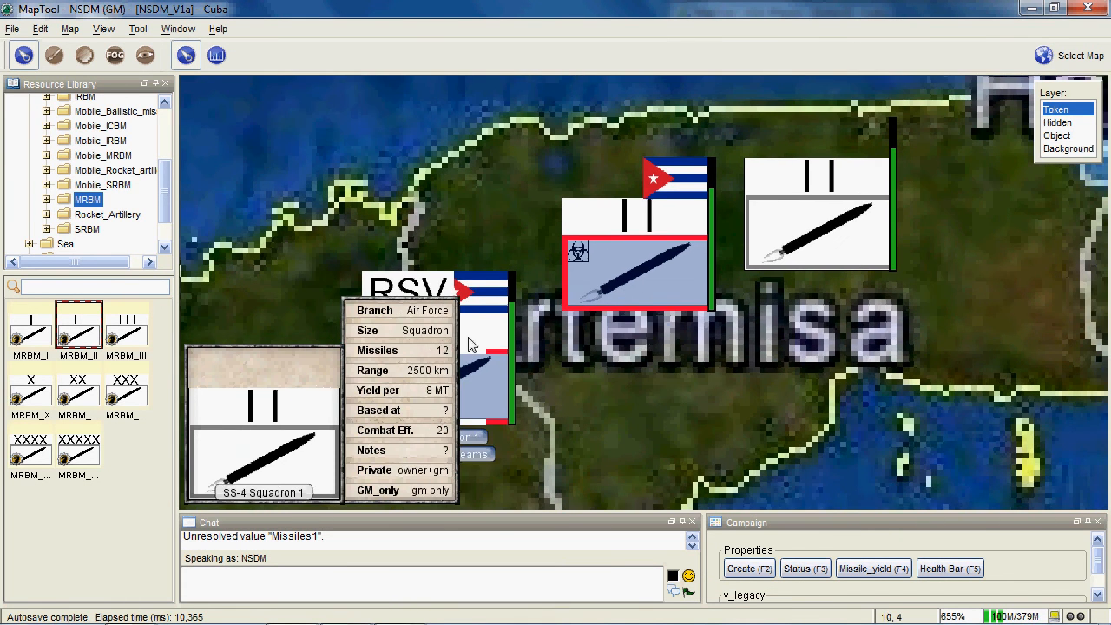
{"action": "left_click_drag", "start_coordinate": [541, 358], "coordinate": [601, 339]}
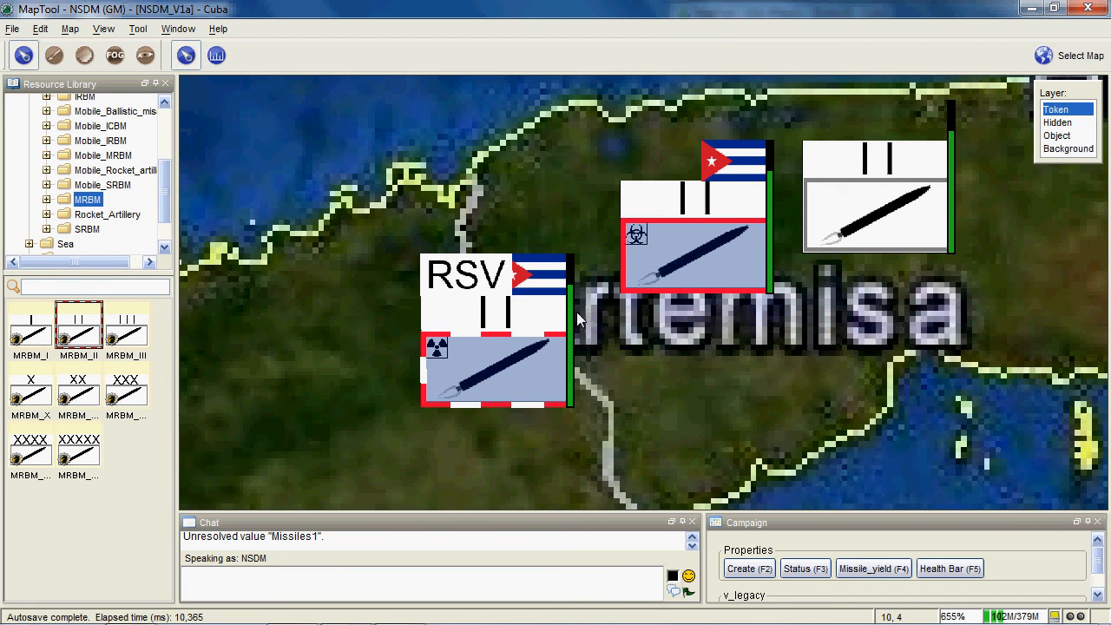
{"action": "mouse_move", "coordinate": [571, 312]}
{"action": "left_click_drag", "start_coordinate": [448, 349], "coordinate": [568, 326]}
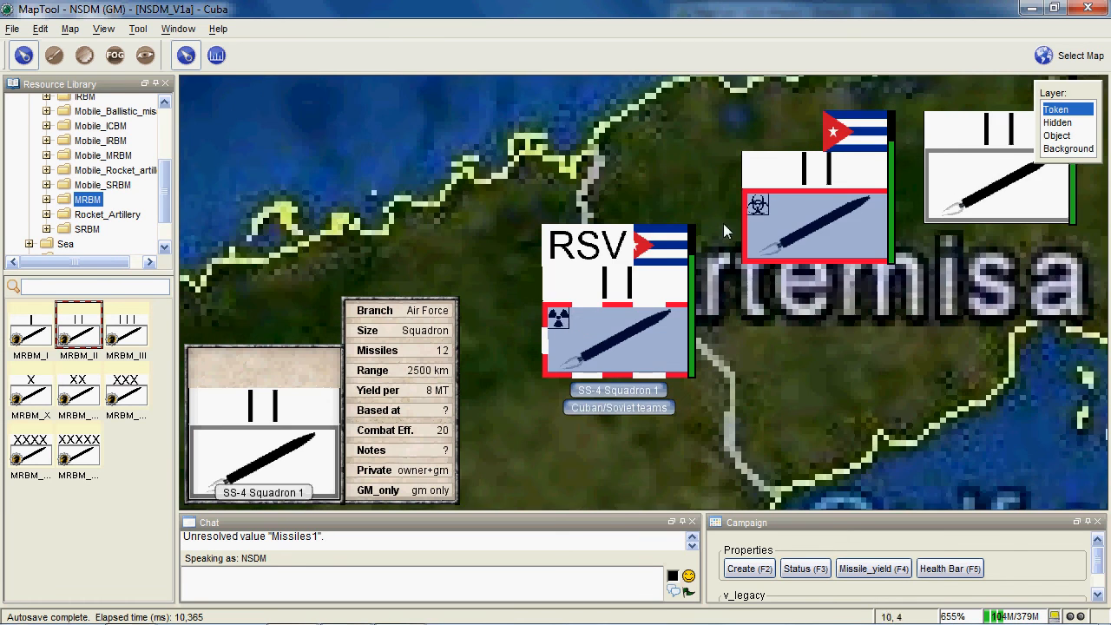
- In the campaign's token states, stop showing the Chemical state to Everybody Else and update it
{"action": "left_click", "coordinate": [20, 30]}
{"action": "mouse_move", "coordinate": [41, 29]}
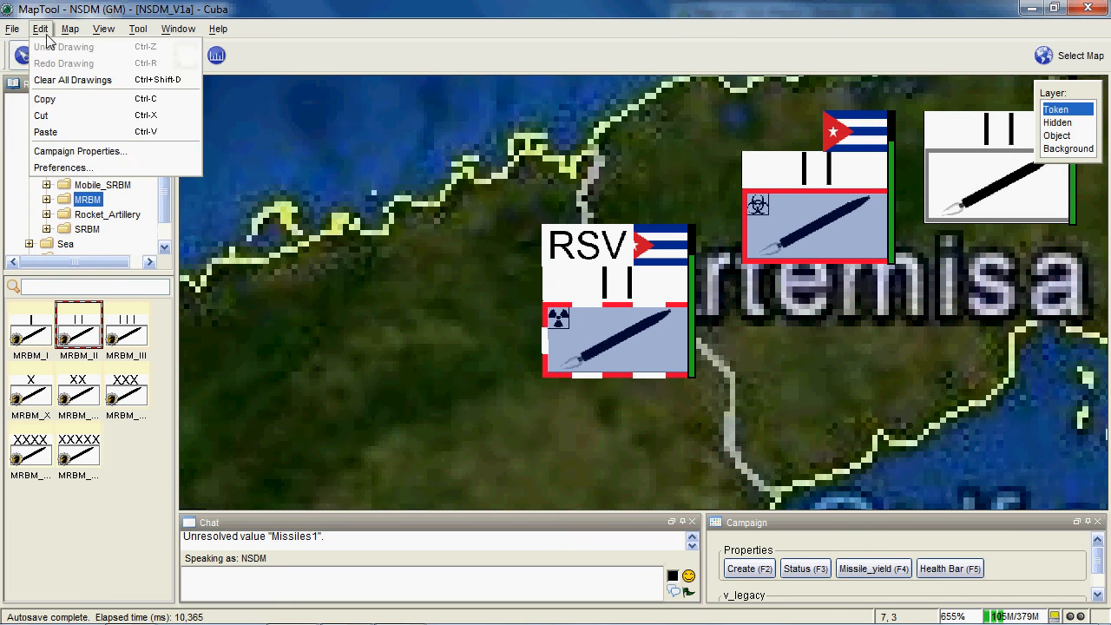
{"action": "left_click", "coordinate": [80, 155]}
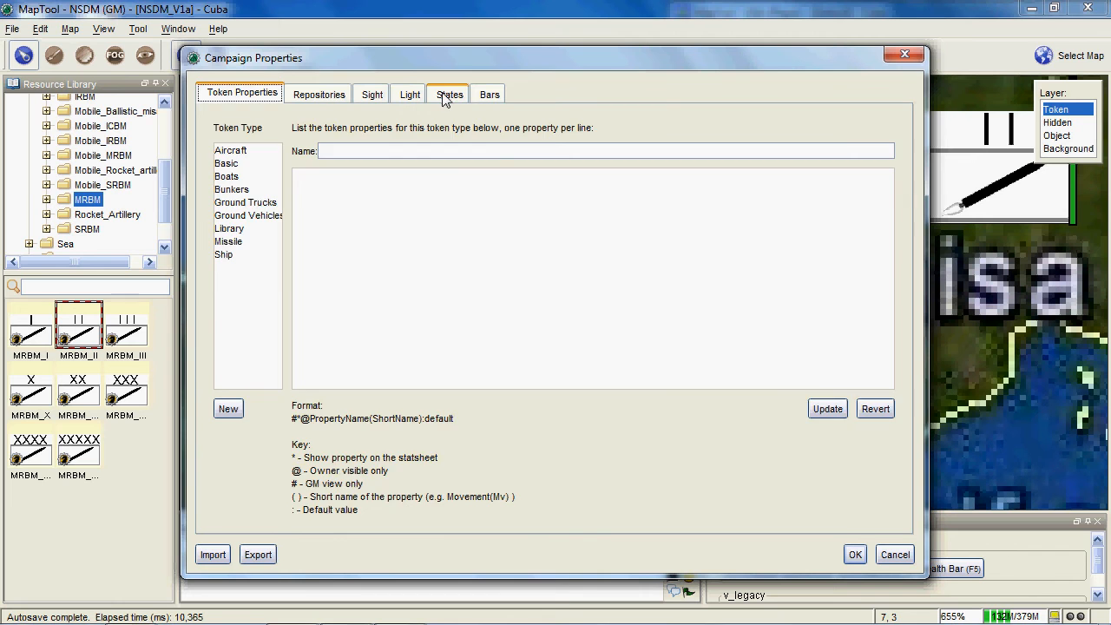
{"action": "left_click", "coordinate": [444, 97]}
{"action": "left_click", "coordinate": [267, 253]}
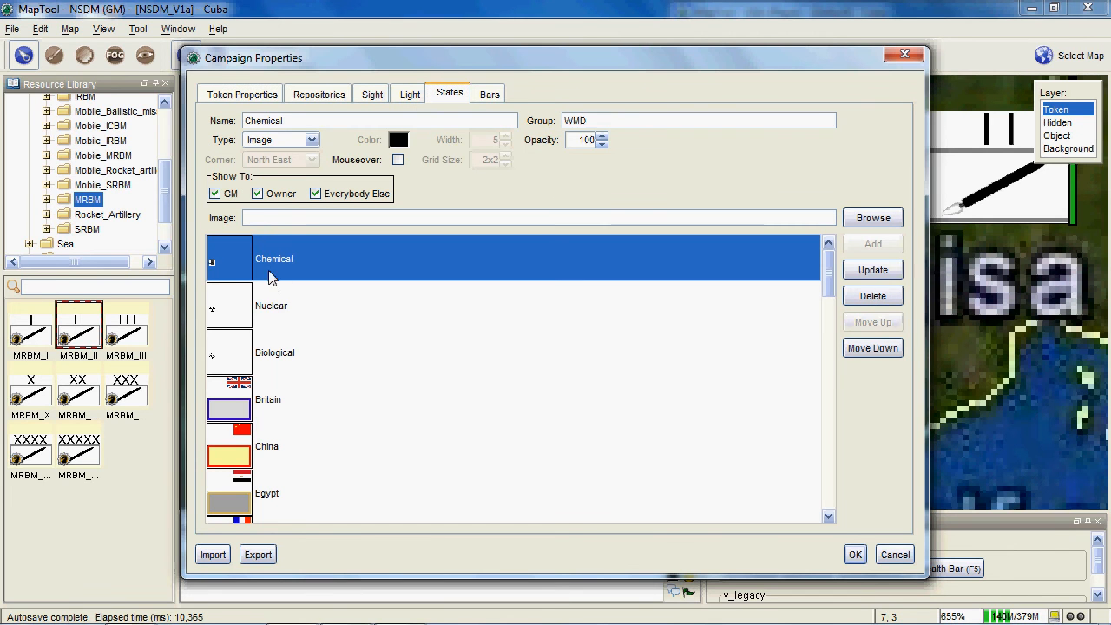
{"action": "left_click", "coordinate": [270, 304]}
{"action": "left_click", "coordinate": [279, 358]}
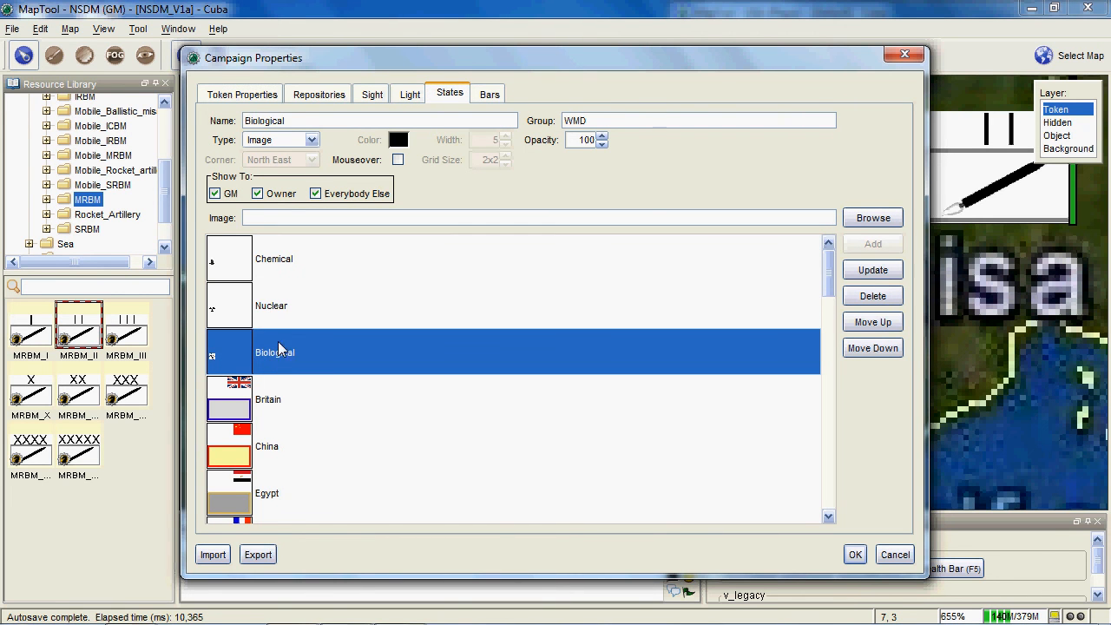
{"action": "left_click", "coordinate": [281, 257]}
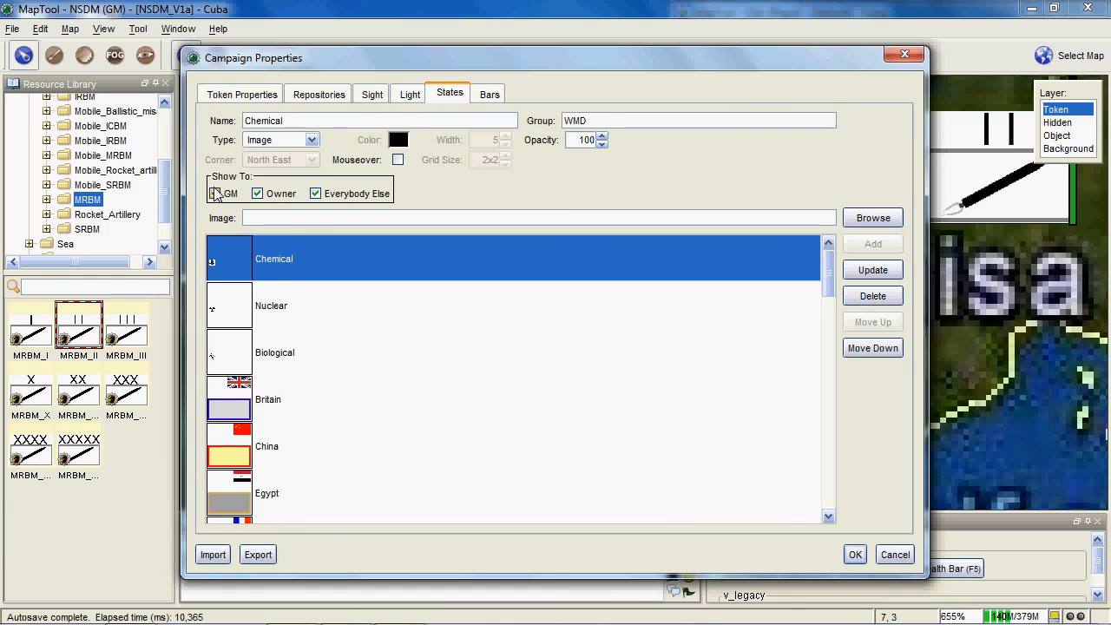
{"action": "left_click", "coordinate": [317, 194]}
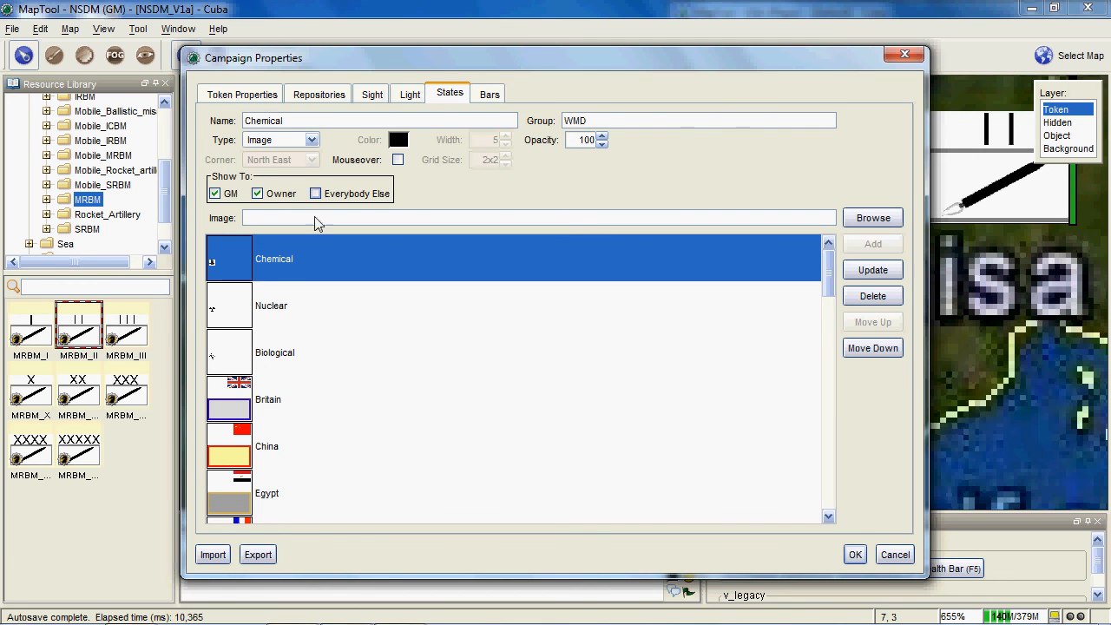
{"action": "left_click", "coordinate": [872, 270]}
- Stop showing the Nuclear state to Everybody Else and update it
{"action": "left_click", "coordinate": [215, 304]}
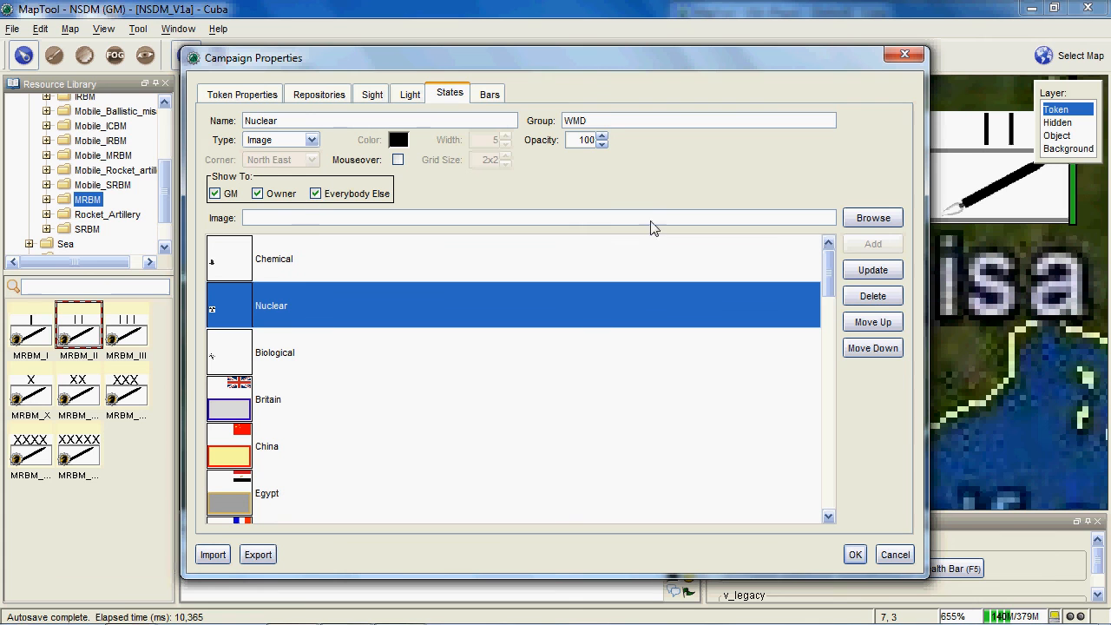
{"action": "left_click", "coordinate": [316, 194]}
{"action": "left_click", "coordinate": [872, 269]}
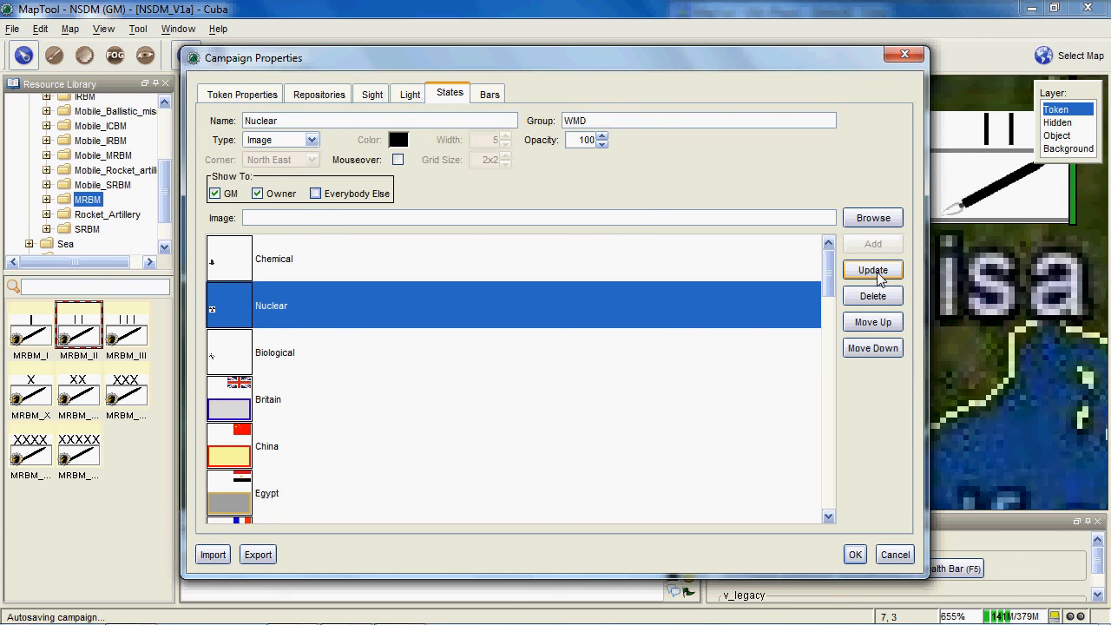
- Stop showing the Biological state to Everybody Else, update it and save the campaign properties
{"action": "left_click", "coordinate": [875, 271]}
{"action": "left_click", "coordinate": [317, 192]}
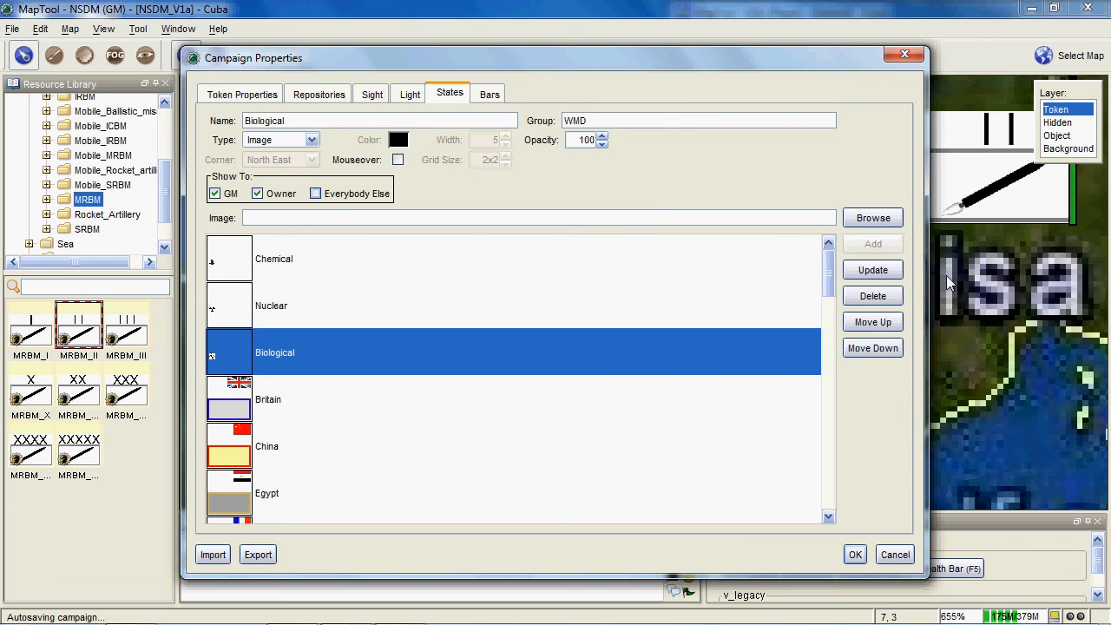
{"action": "left_click", "coordinate": [873, 270]}
{"action": "left_click", "coordinate": [856, 556]}
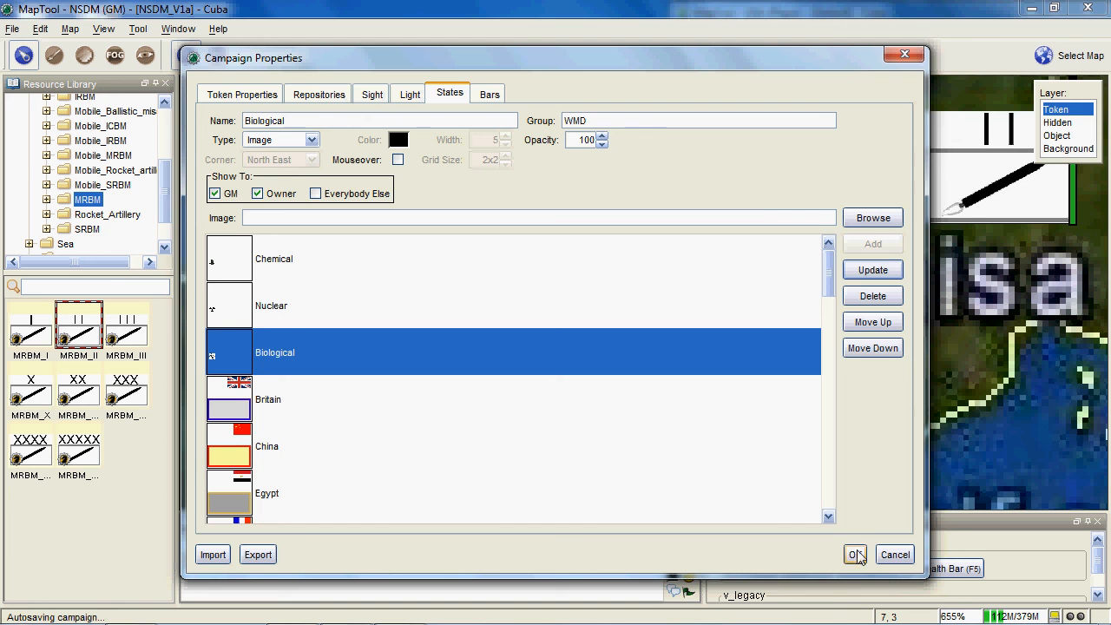
- Examine the squadron tokens and their munitions symbols on the map around Artemisa
{"action": "scroll", "coordinate": [730, 336], "scroll_direction": "up", "scroll_amount": 3}
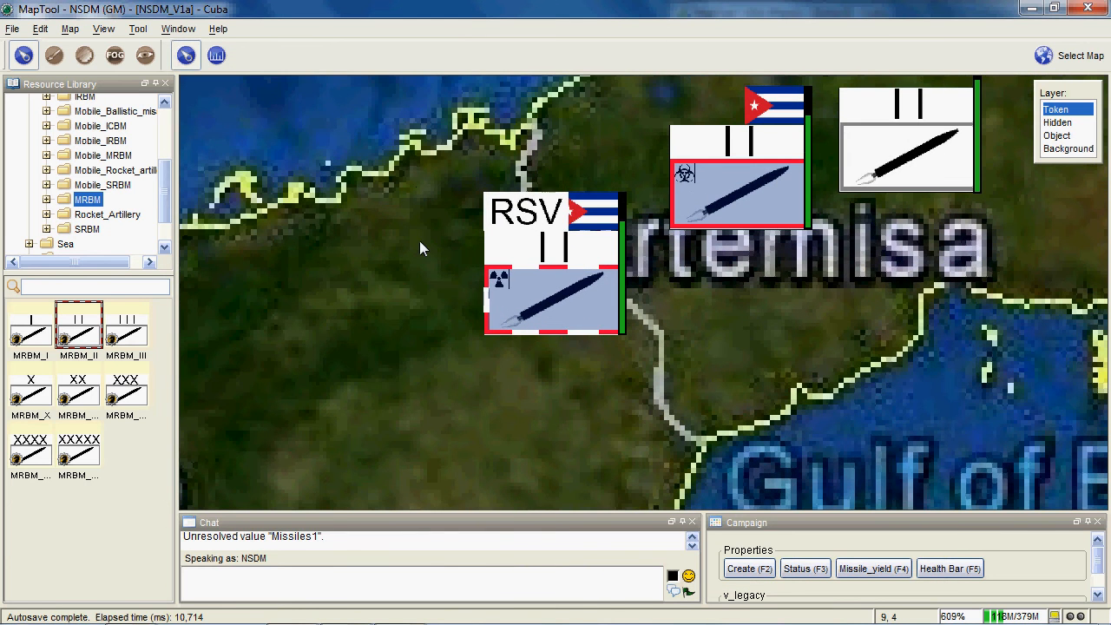
{"action": "left_click_drag", "start_coordinate": [419, 241], "coordinate": [650, 357]}
{"action": "left_click_drag", "start_coordinate": [424, 243], "coordinate": [671, 374]}
{"action": "left_click_drag", "start_coordinate": [678, 412], "coordinate": [567, 345]}
{"action": "scroll", "coordinate": [580, 339], "scroll_direction": "down", "scroll_amount": 6}
{"action": "left_click_drag", "start_coordinate": [683, 320], "coordinate": [737, 364]}
{"action": "left_click_drag", "start_coordinate": [770, 188], "coordinate": [559, 260]}
{"action": "scroll", "coordinate": [628, 187], "scroll_direction": "down", "scroll_amount": 5}
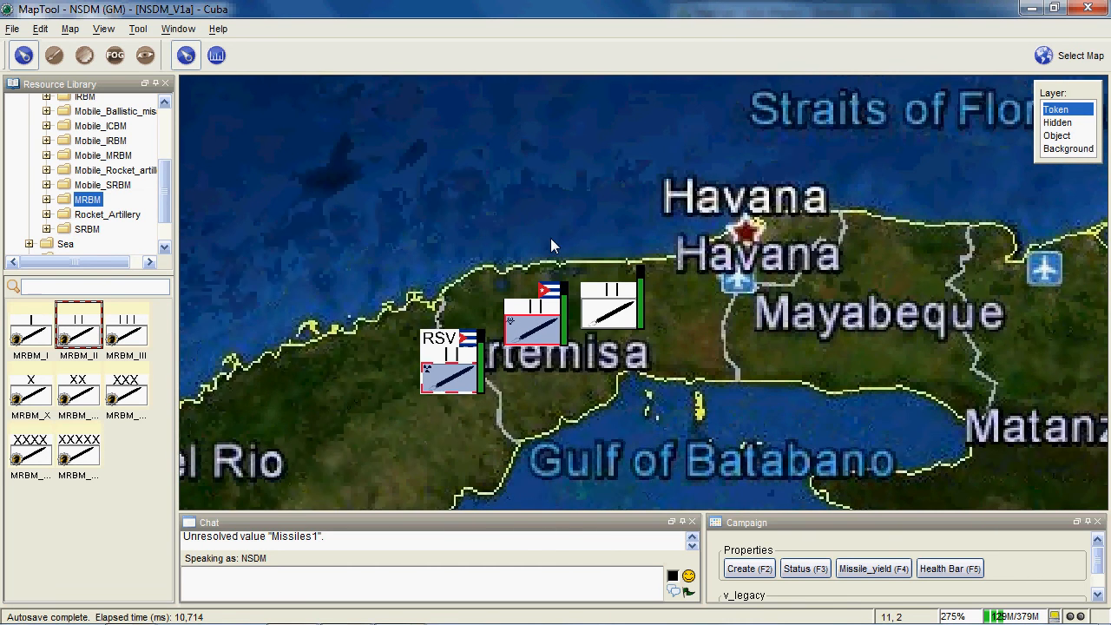
- Enable Stealth in the creation values of the Cuban squadron with the biological symbol and apply it
{"action": "right_click", "coordinate": [539, 339]}
{"action": "left_click", "coordinate": [510, 319]}
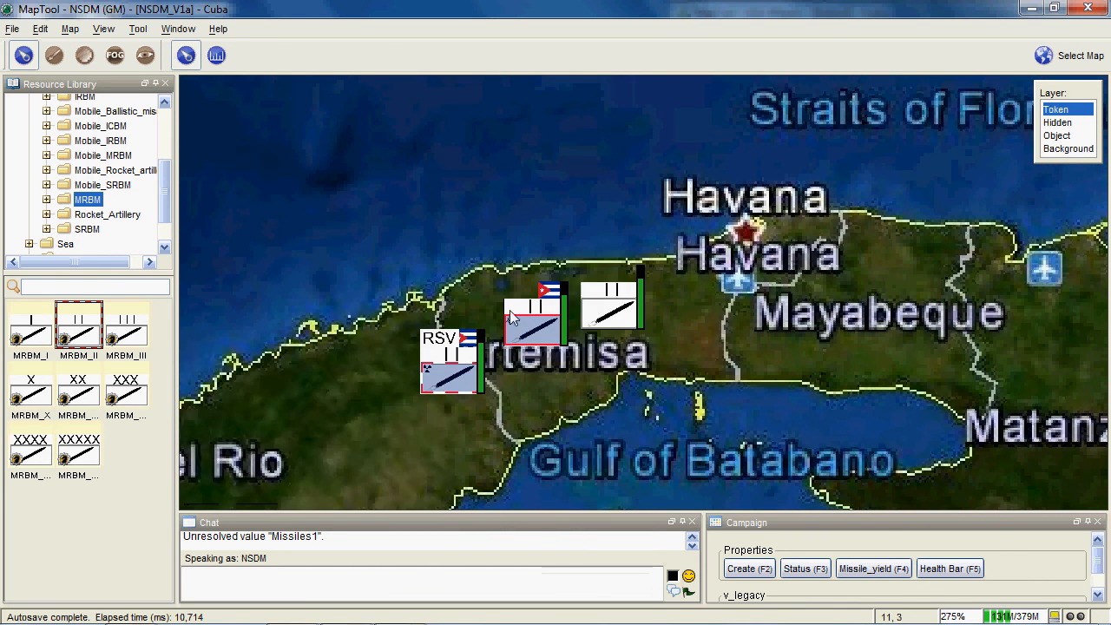
{"action": "key", "text": "F2"}
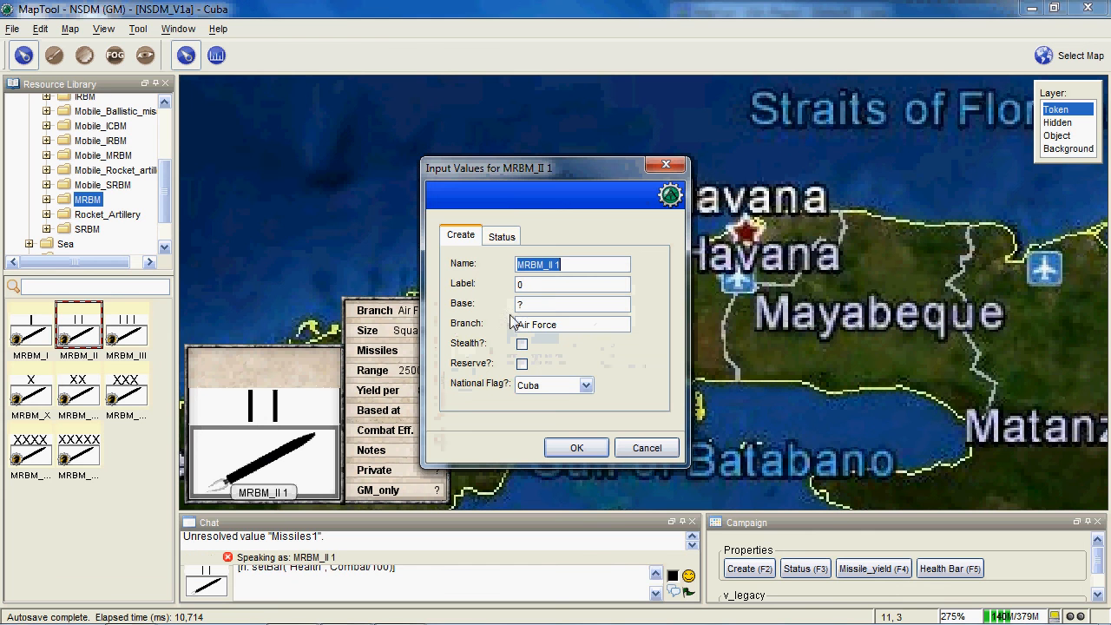
{"action": "left_click", "coordinate": [522, 346]}
{"action": "left_click", "coordinate": [576, 448]}
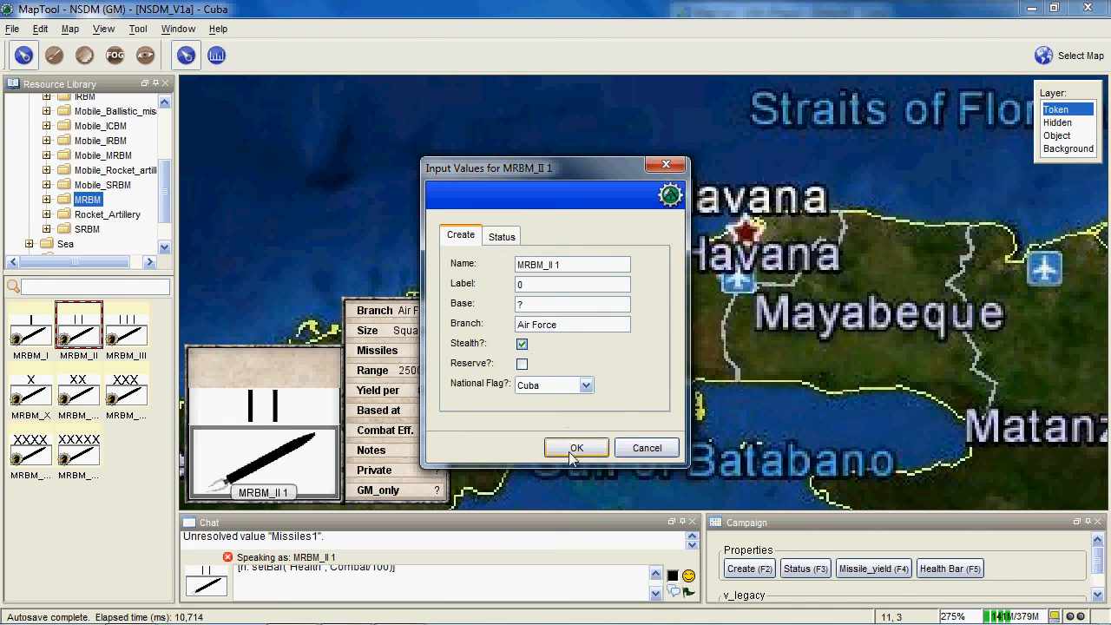
- Move the stealth squadron token northwest to the coast, just north of the reserve squadron
{"action": "scroll", "coordinate": [570, 442], "scroll_direction": "up", "scroll_amount": 4}
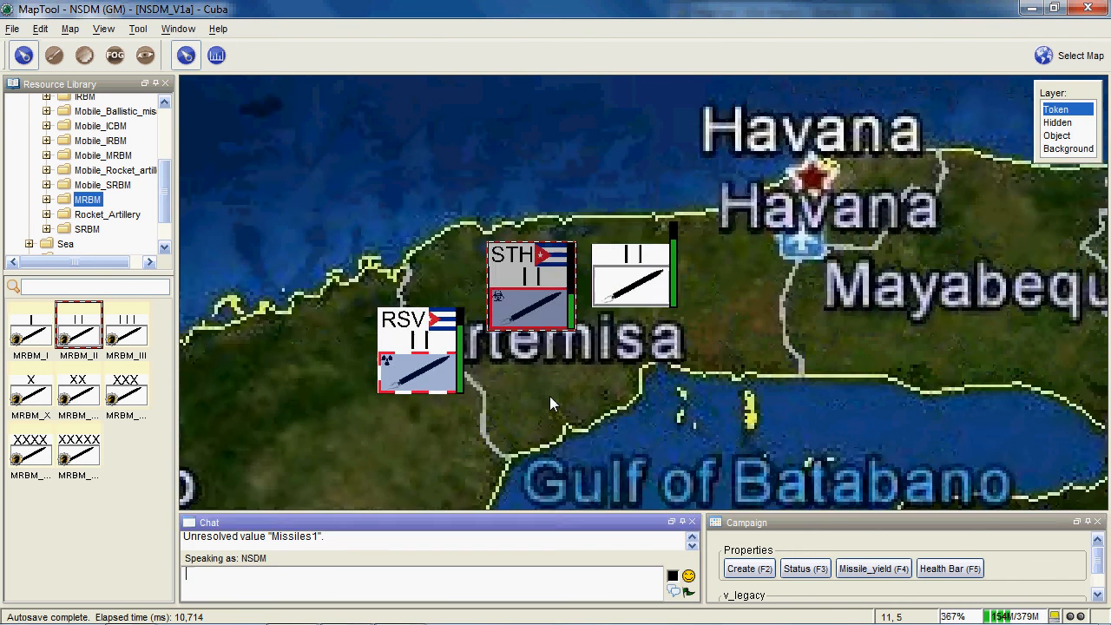
{"action": "left_click_drag", "start_coordinate": [550, 397], "coordinate": [618, 382]}
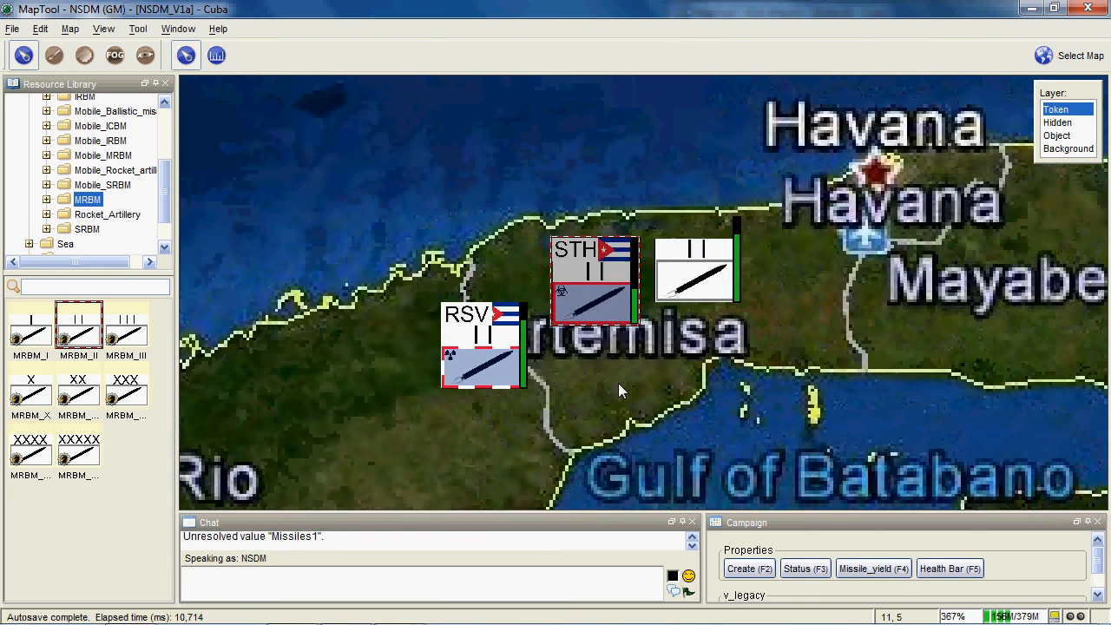
{"action": "scroll", "coordinate": [618, 383], "scroll_direction": "up", "scroll_amount": 3}
{"action": "left_click_drag", "start_coordinate": [588, 276], "coordinate": [470, 212]}
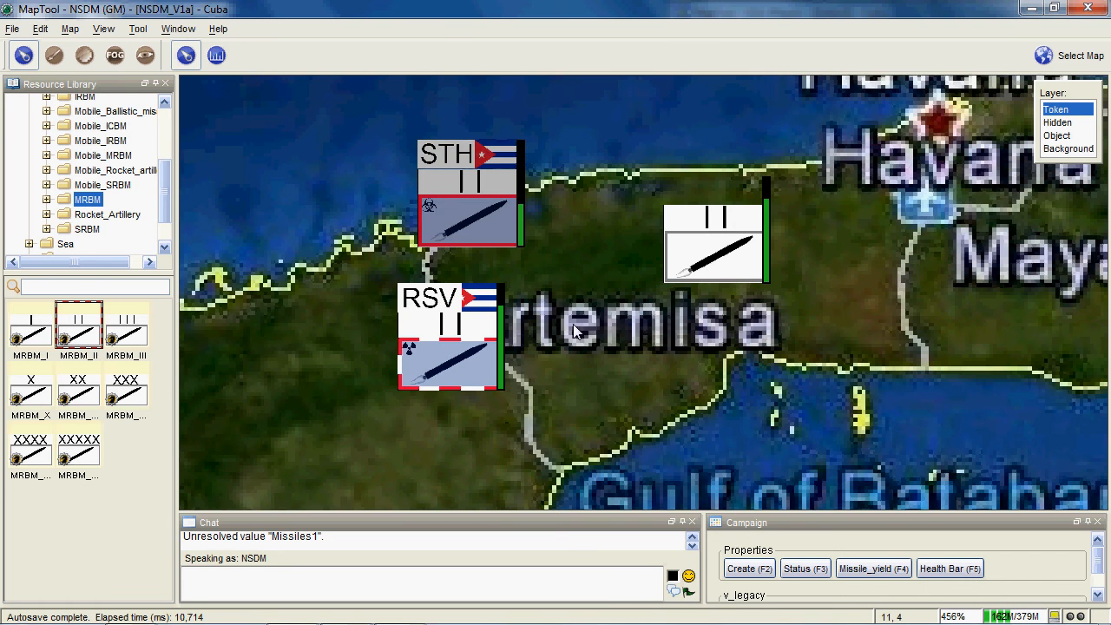
{"action": "left_click_drag", "start_coordinate": [573, 323], "coordinate": [649, 345]}
{"action": "mouse_move", "coordinate": [568, 209]}
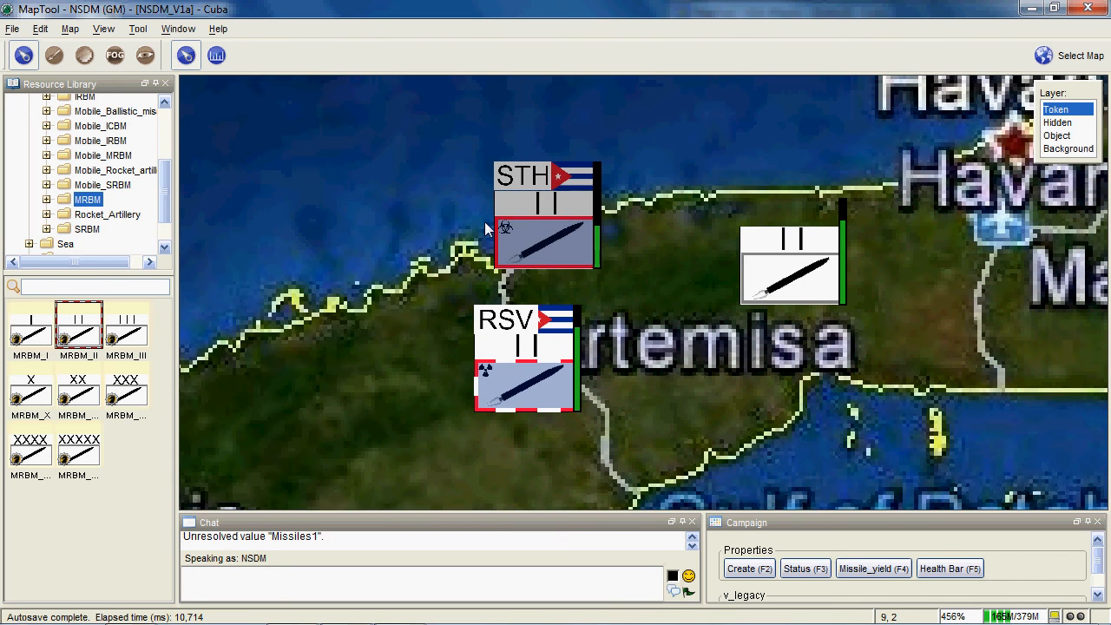
- Restore the GM window to its smaller size so it sits beside the USA player window
{"action": "left_click", "coordinate": [537, 231]}
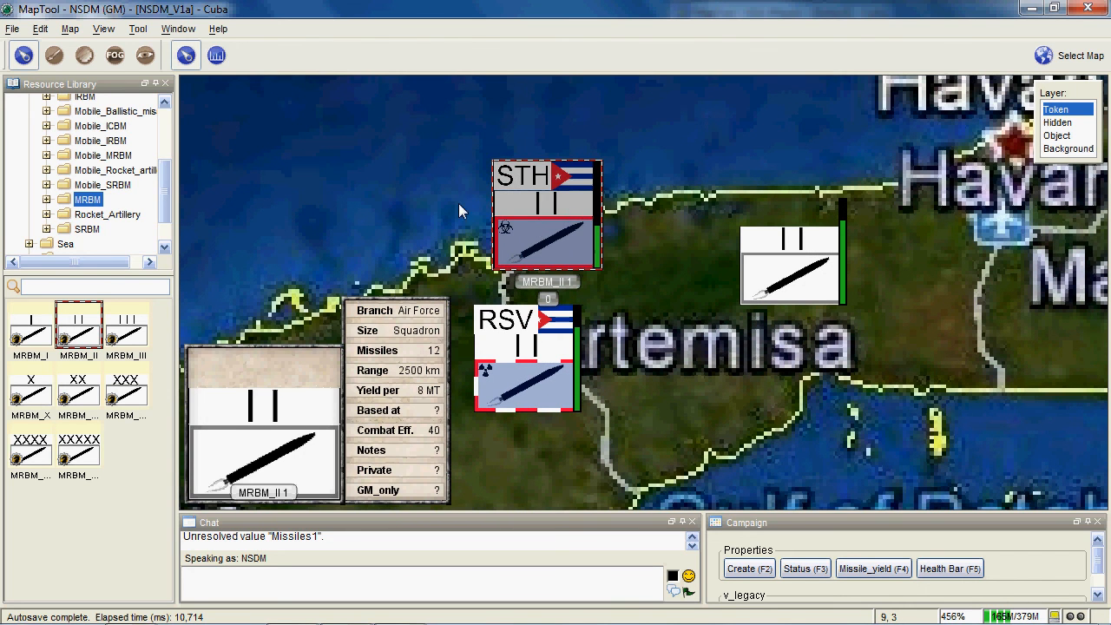
{"action": "scroll", "coordinate": [647, 333], "scroll_direction": "down", "scroll_amount": 4}
{"action": "left_click_drag", "start_coordinate": [668, 344], "coordinate": [734, 422]}
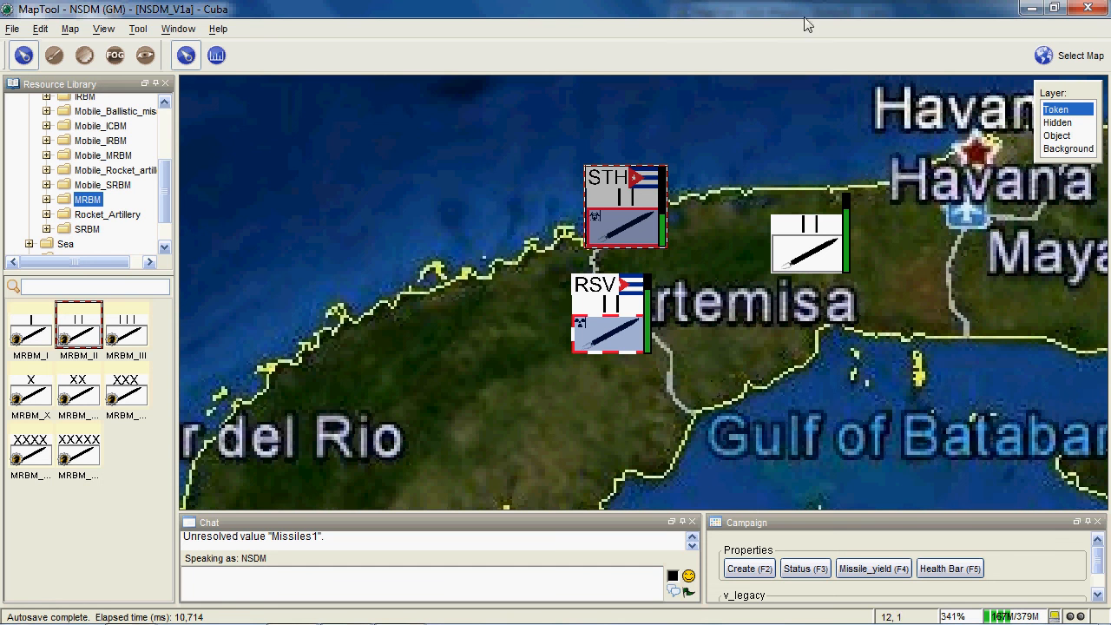
{"action": "left_click", "coordinate": [1053, 8]}
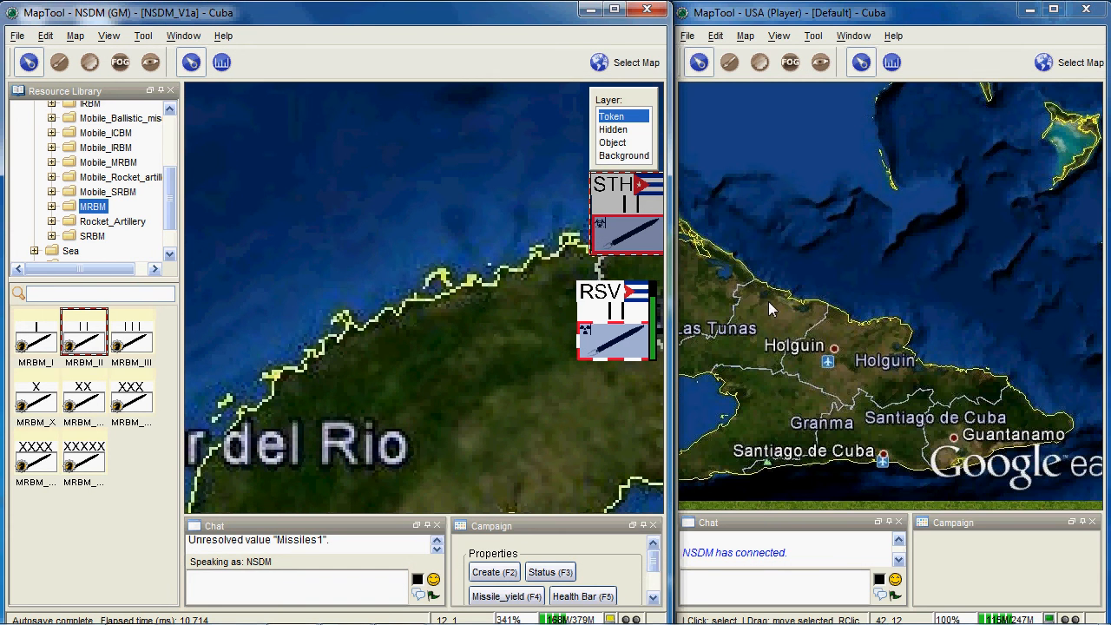
- Examine the squadron tokens around Artemisa on the USA player's map
{"action": "left_click_drag", "start_coordinate": [768, 301], "coordinate": [1025, 415]}
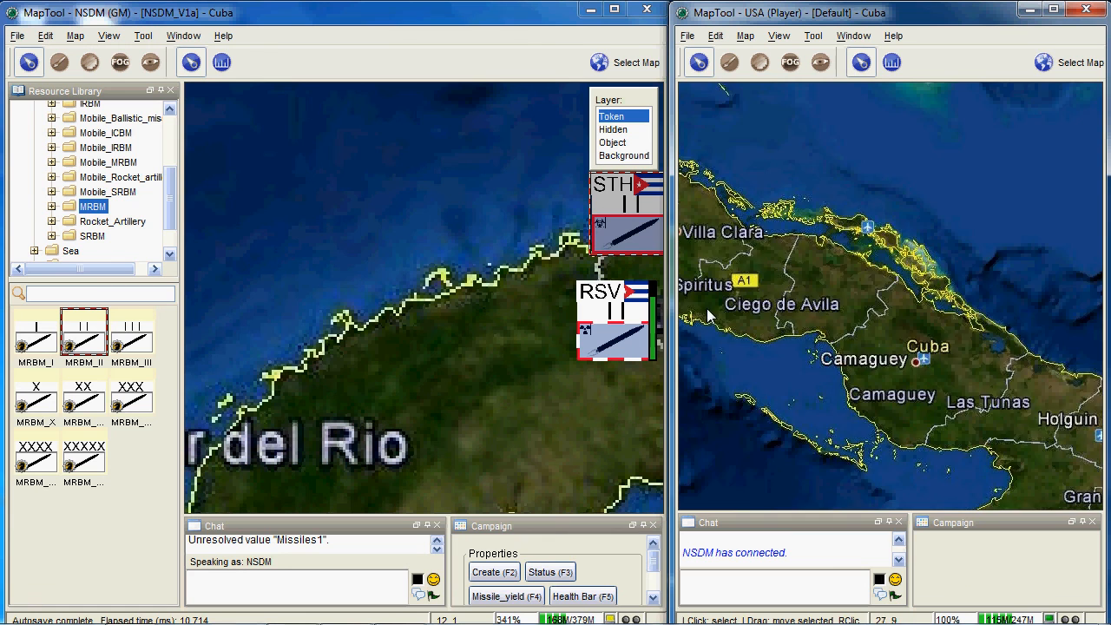
{"action": "left_click_drag", "start_coordinate": [706, 311], "coordinate": [1037, 365]}
{"action": "left_click_drag", "start_coordinate": [777, 360], "coordinate": [1031, 360]}
{"action": "scroll", "coordinate": [897, 320], "scroll_direction": "up", "scroll_amount": 10}
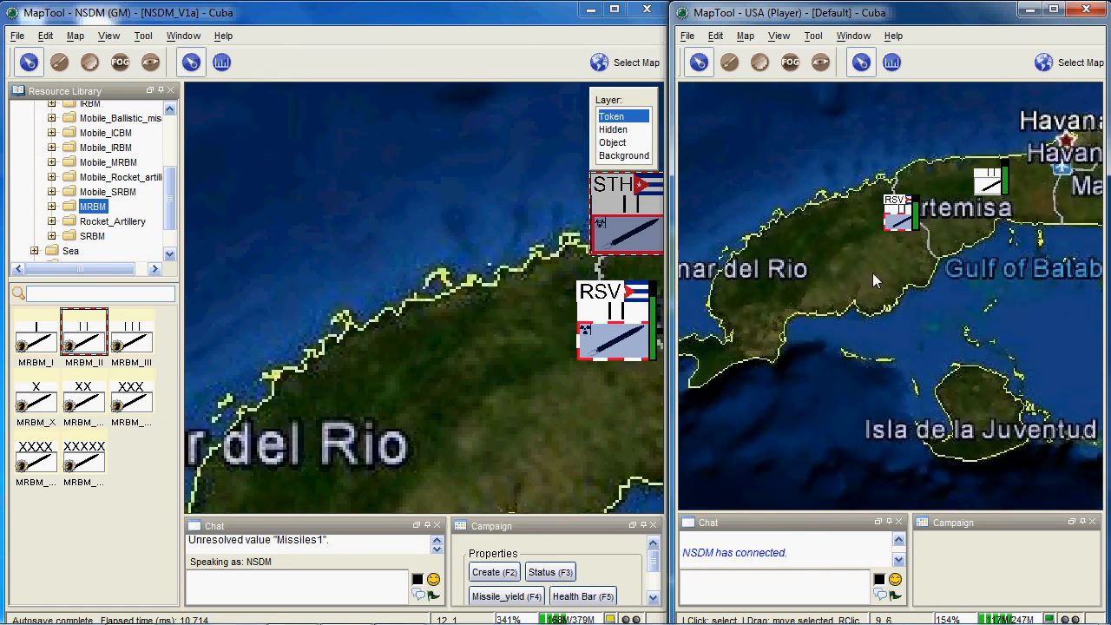
{"action": "scroll", "coordinate": [778, 424], "scroll_direction": "up", "scroll_amount": 1}
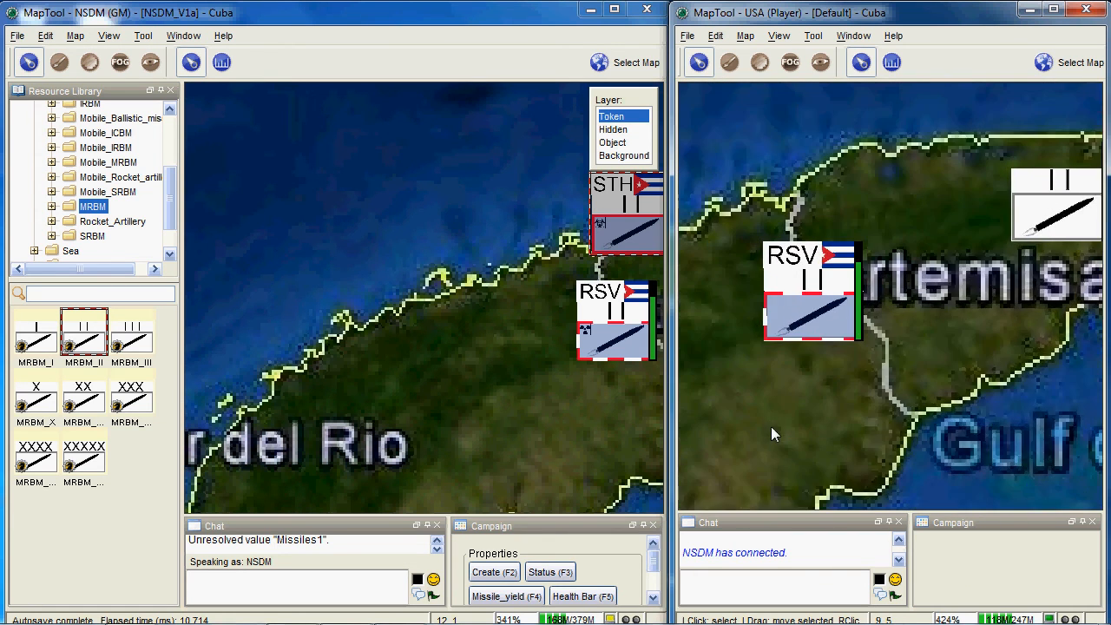
{"action": "scroll", "coordinate": [767, 391], "scroll_direction": "up", "scroll_amount": 2}
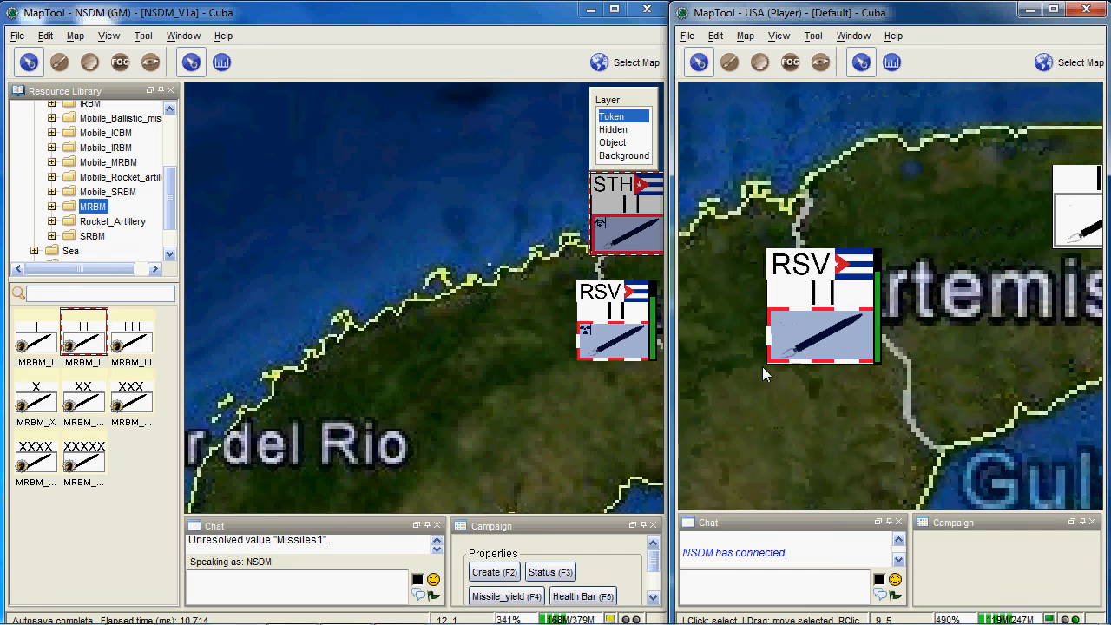
- Compare the reserve squadron's munitions symbol in the GM view with the same token in the USA player view
{"action": "left_click", "coordinate": [528, 352]}
{"action": "scroll", "coordinate": [569, 351], "scroll_direction": "up", "scroll_amount": 3}
{"action": "left_click_drag", "start_coordinate": [569, 367], "coordinate": [477, 366]}
{"action": "scroll", "coordinate": [476, 368], "scroll_direction": "up", "scroll_amount": 1}
{"action": "mouse_move", "coordinate": [554, 316]}
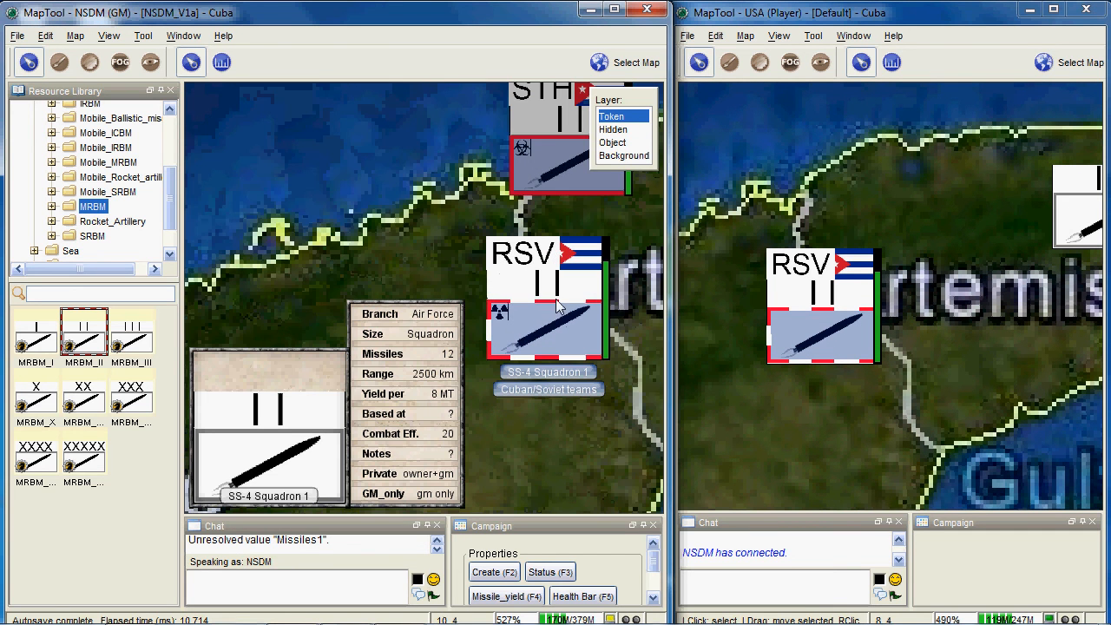
{"action": "left_click", "coordinate": [500, 319]}
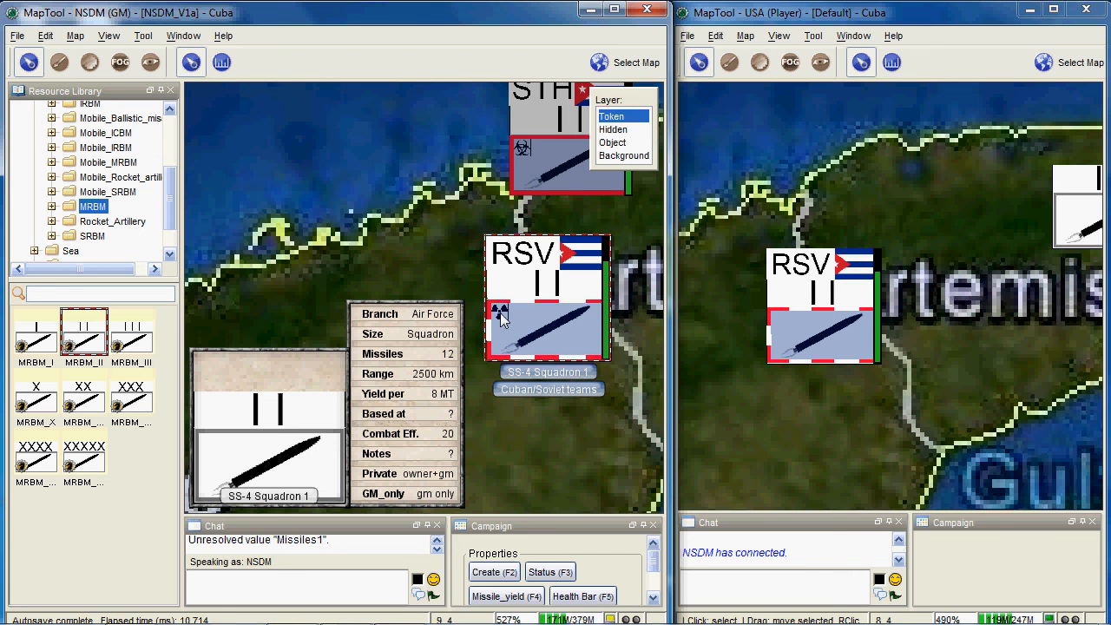
{"action": "mouse_move", "coordinate": [787, 324]}
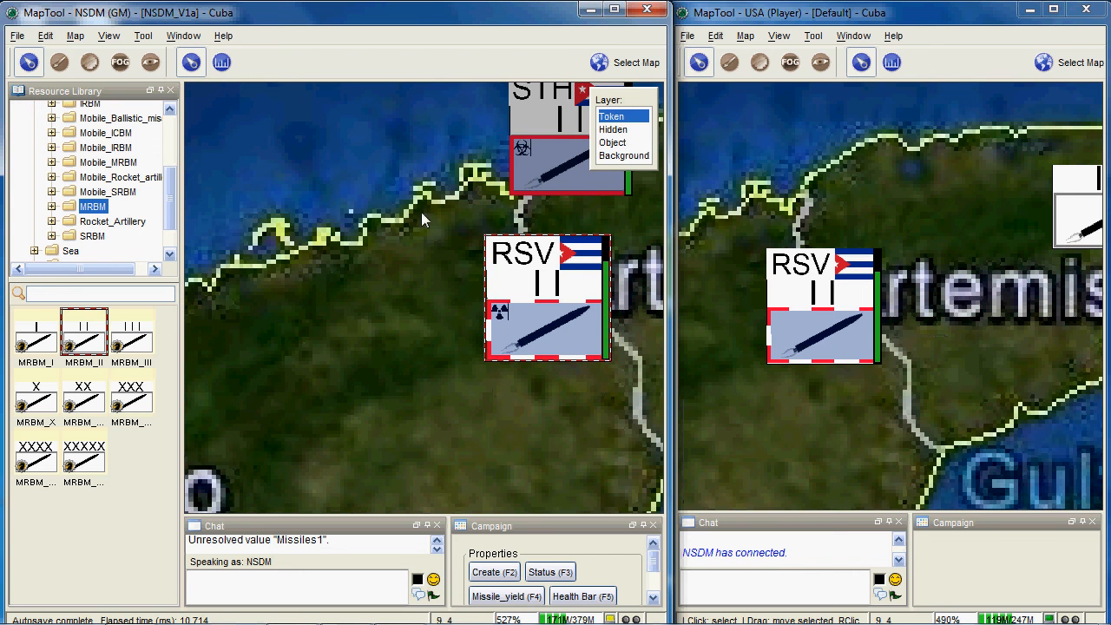
- Move the stealth squadron token southeast from the coast to between the reserve squadron and the unmarked squadron
{"action": "left_click_drag", "start_coordinate": [421, 212], "coordinate": [414, 340]}
{"action": "mouse_move", "coordinate": [520, 267]}
{"action": "left_click_drag", "start_coordinate": [521, 266], "coordinate": [476, 267]}
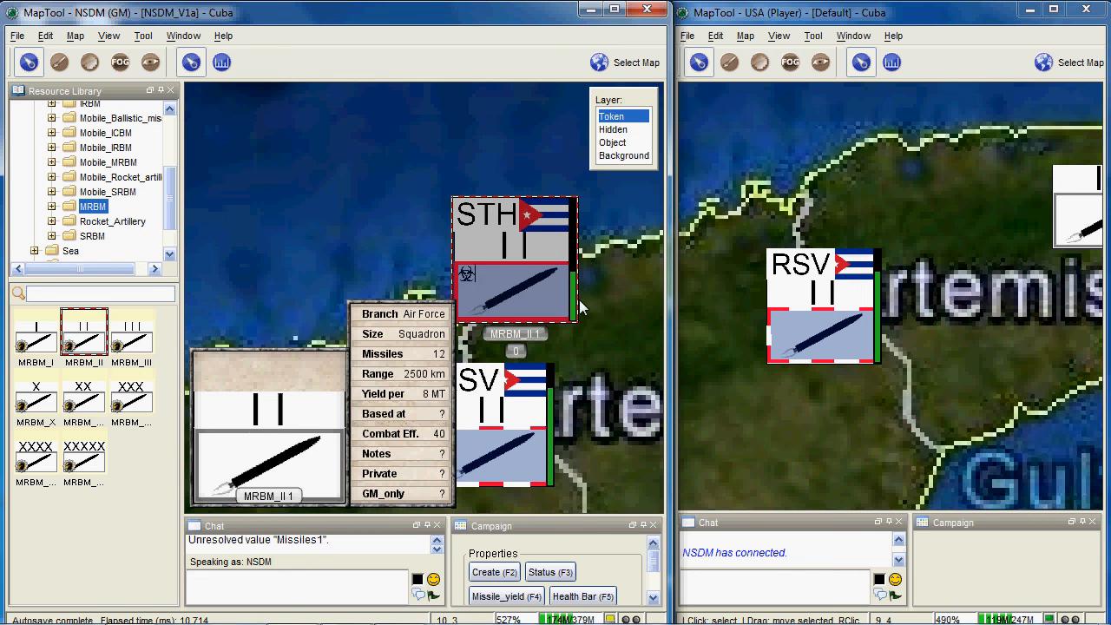
{"action": "scroll", "coordinate": [579, 299], "scroll_direction": "down", "scroll_amount": 10}
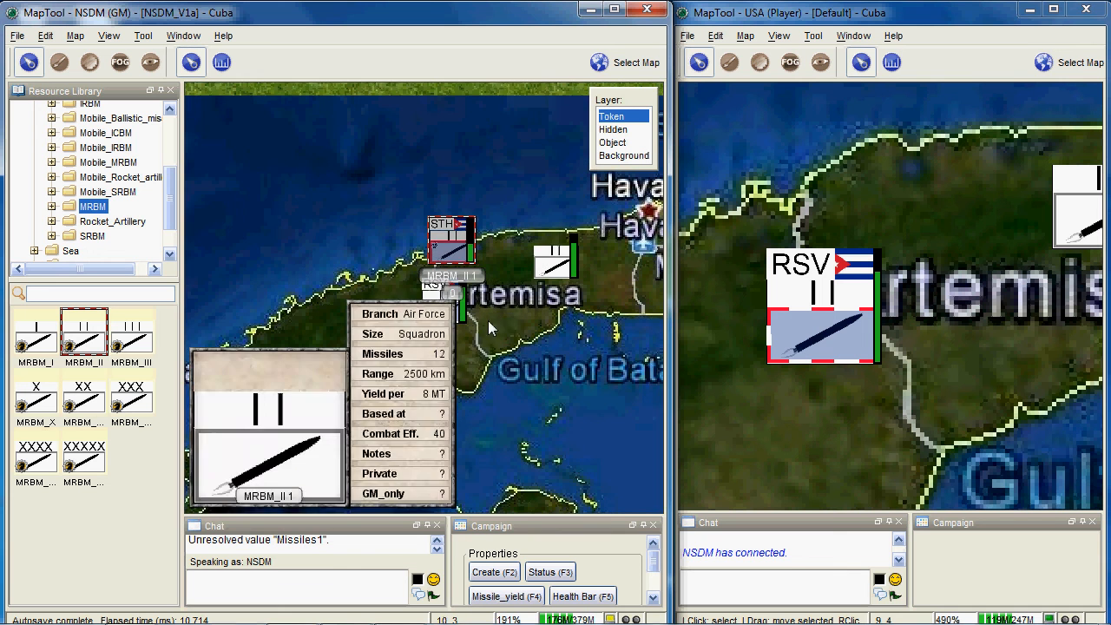
{"action": "scroll", "coordinate": [379, 352], "scroll_direction": "down", "scroll_amount": 3}
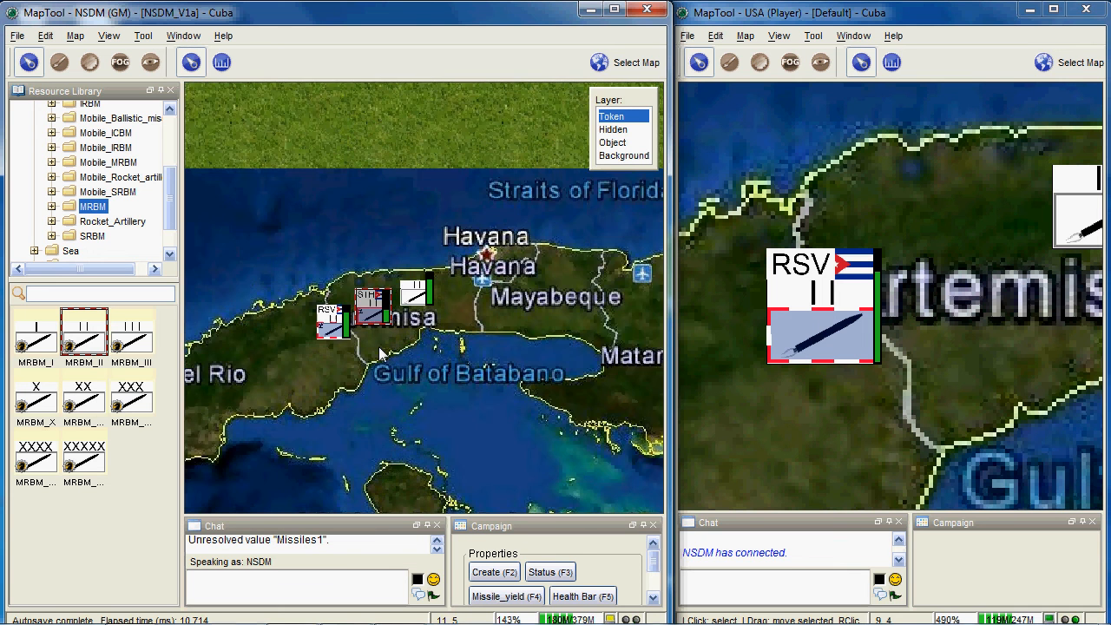
- Look over the Cuba map in the GM view, from the eastern provinces back to the squadrons around Artemisa
{"action": "left_click_drag", "start_coordinate": [379, 351], "coordinate": [480, 351]}
{"action": "scroll", "coordinate": [479, 352], "scroll_direction": "up", "scroll_amount": 3}
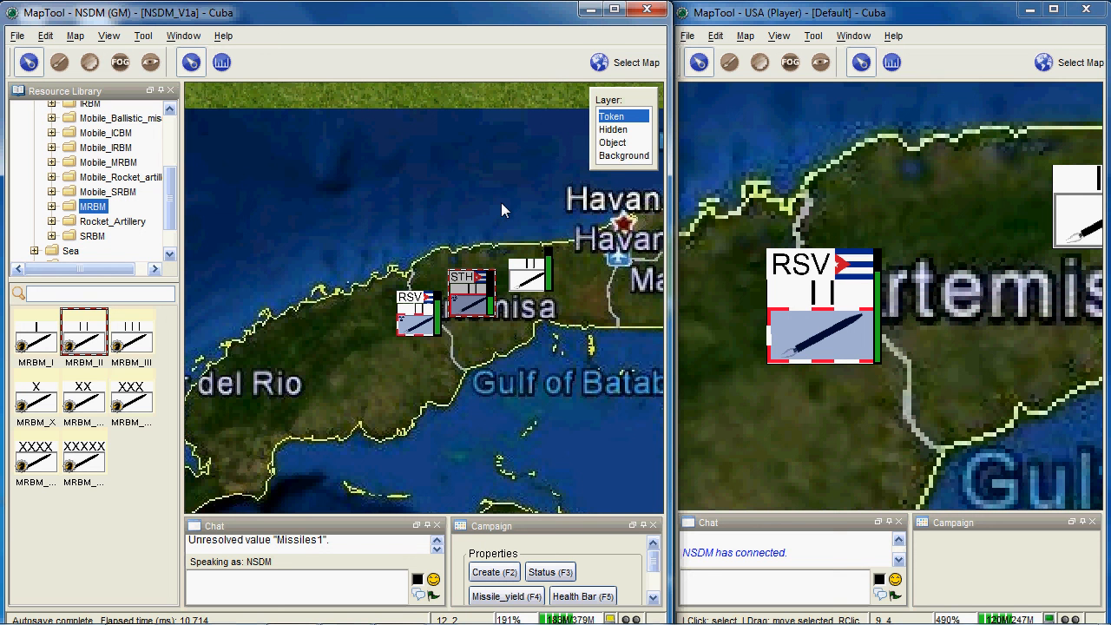
{"action": "scroll", "coordinate": [501, 208], "scroll_direction": "down", "scroll_amount": 4}
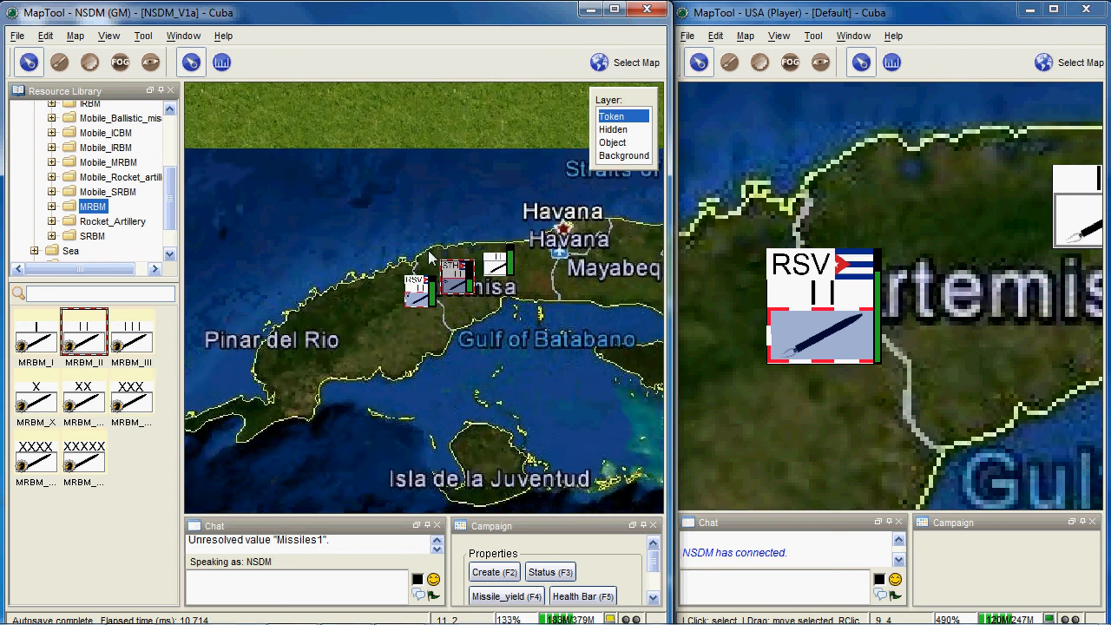
{"action": "scroll", "coordinate": [378, 251], "scroll_direction": "down", "scroll_amount": 7}
{"action": "left_click_drag", "start_coordinate": [525, 276], "coordinate": [278, 241]}
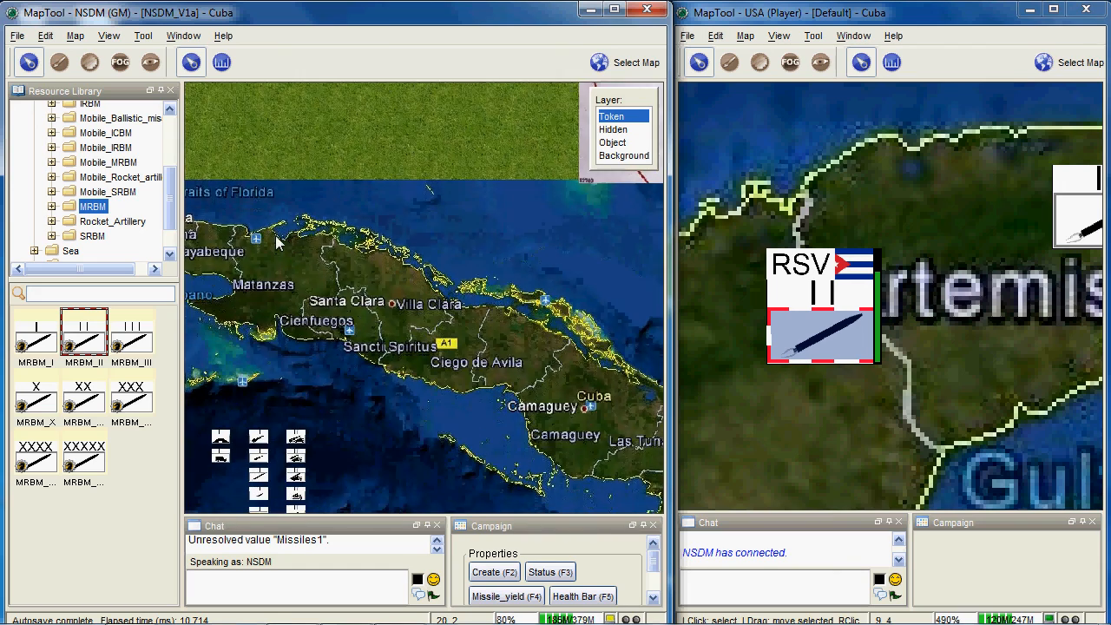
{"action": "left_click_drag", "start_coordinate": [565, 264], "coordinate": [600, 231]}
{"action": "scroll", "coordinate": [354, 268], "scroll_direction": "down", "scroll_amount": 7}
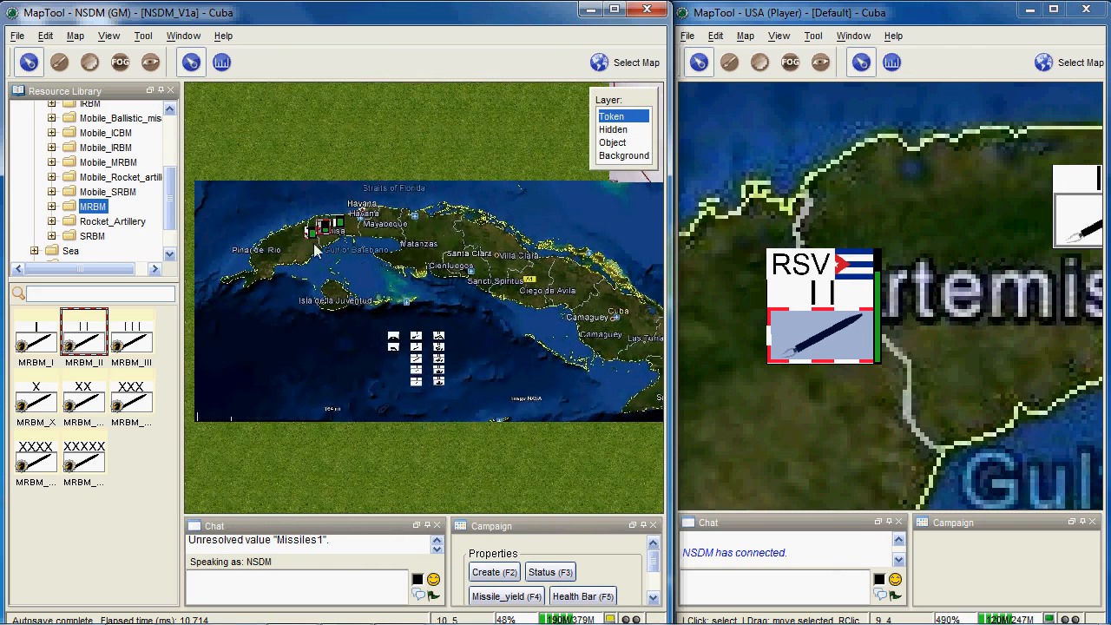
{"action": "scroll", "coordinate": [314, 244], "scroll_direction": "up", "scroll_amount": 8}
{"action": "scroll", "coordinate": [345, 294], "scroll_direction": "up", "scroll_amount": 13}
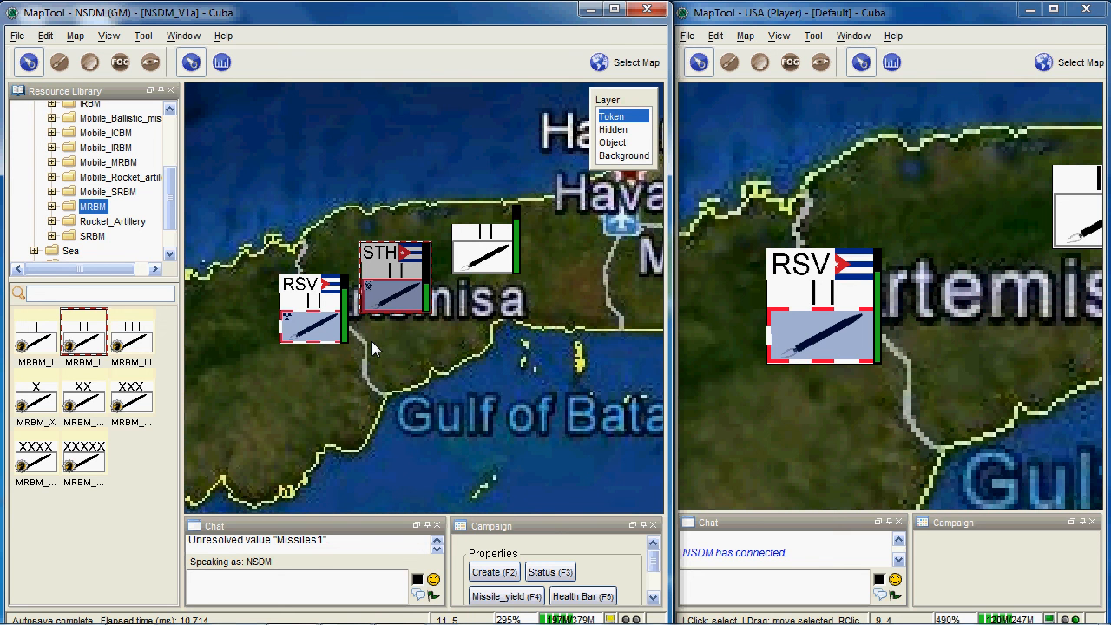
{"action": "scroll", "coordinate": [373, 341], "scroll_direction": "down", "scroll_amount": 2}
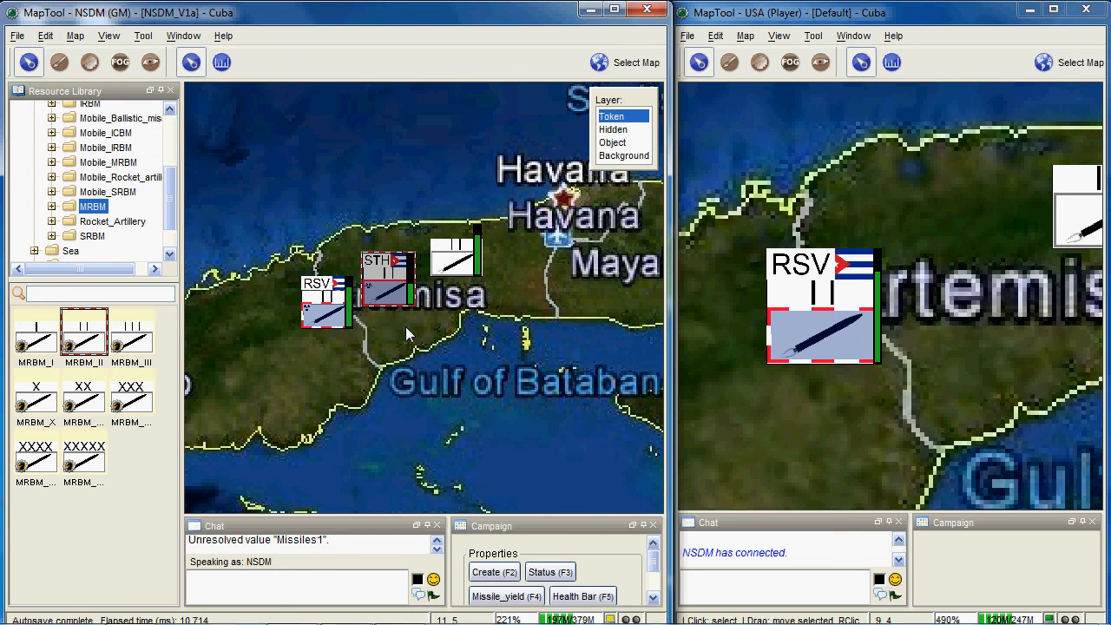
{"action": "scroll", "coordinate": [403, 304], "scroll_direction": "down", "scroll_amount": 1}
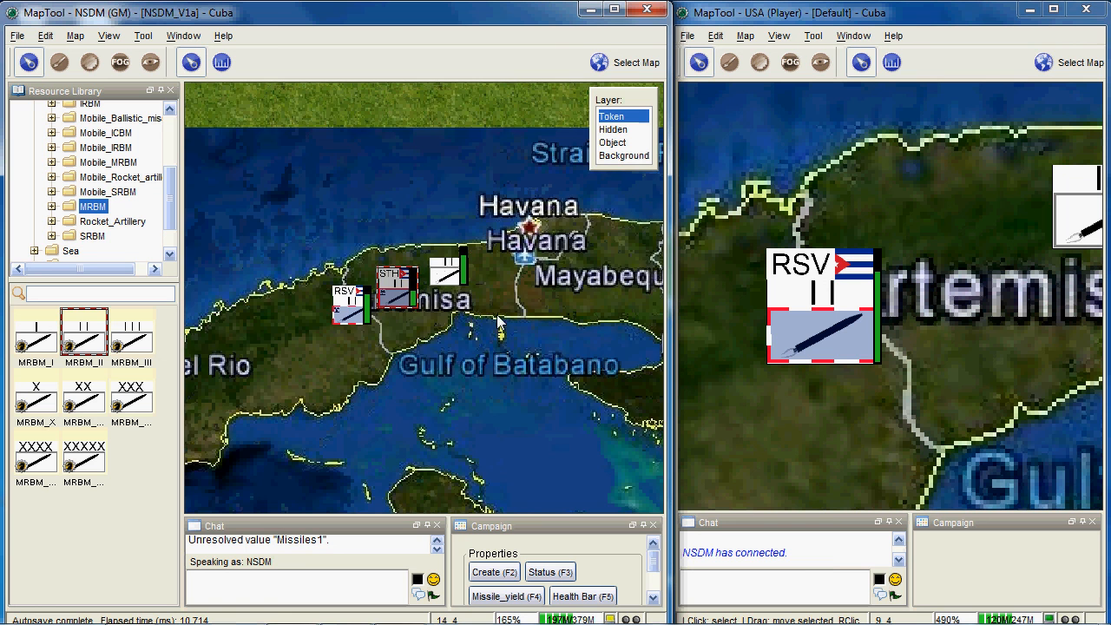
{"action": "scroll", "coordinate": [498, 322], "scroll_direction": "down", "scroll_amount": 1}
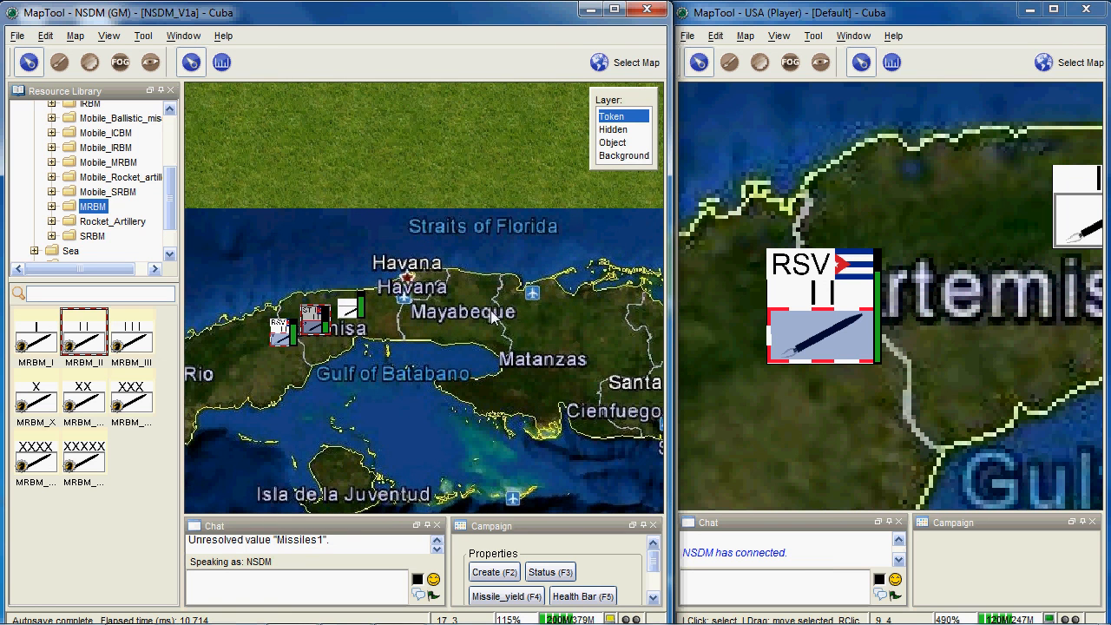
{"action": "left_click_drag", "start_coordinate": [405, 340], "coordinate": [490, 330]}
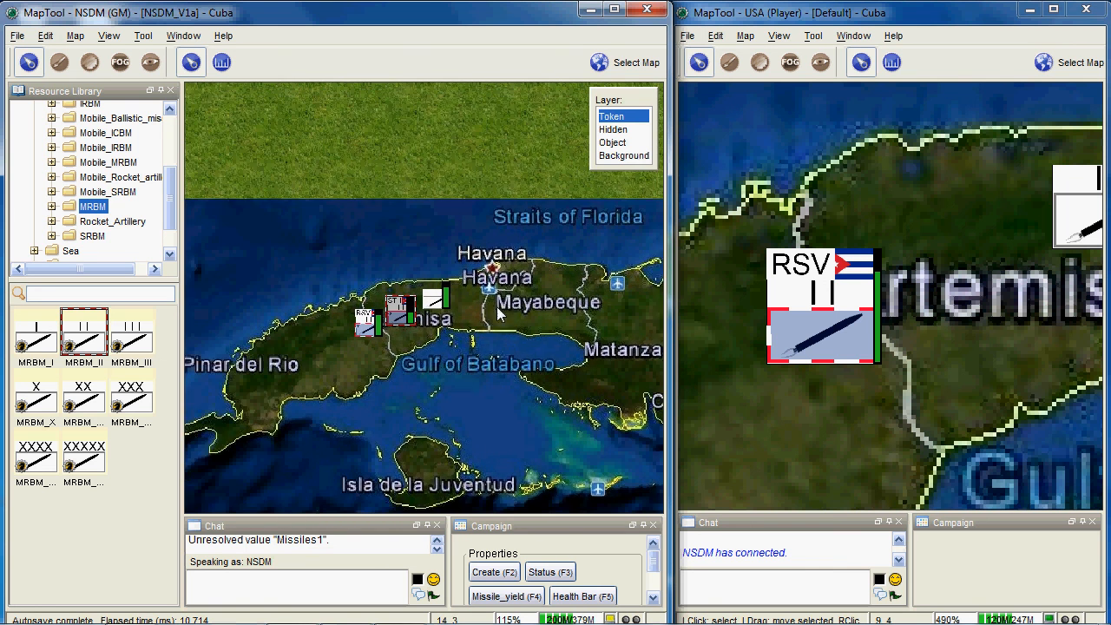
{"action": "scroll", "coordinate": [415, 317], "scroll_direction": "up", "scroll_amount": 5}
{"action": "left_click_drag", "start_coordinate": [296, 276], "coordinate": [510, 361]}
{"action": "left_click_drag", "start_coordinate": [463, 367], "coordinate": [502, 341]}
{"action": "left_click_drag", "start_coordinate": [319, 233], "coordinate": [364, 361]}
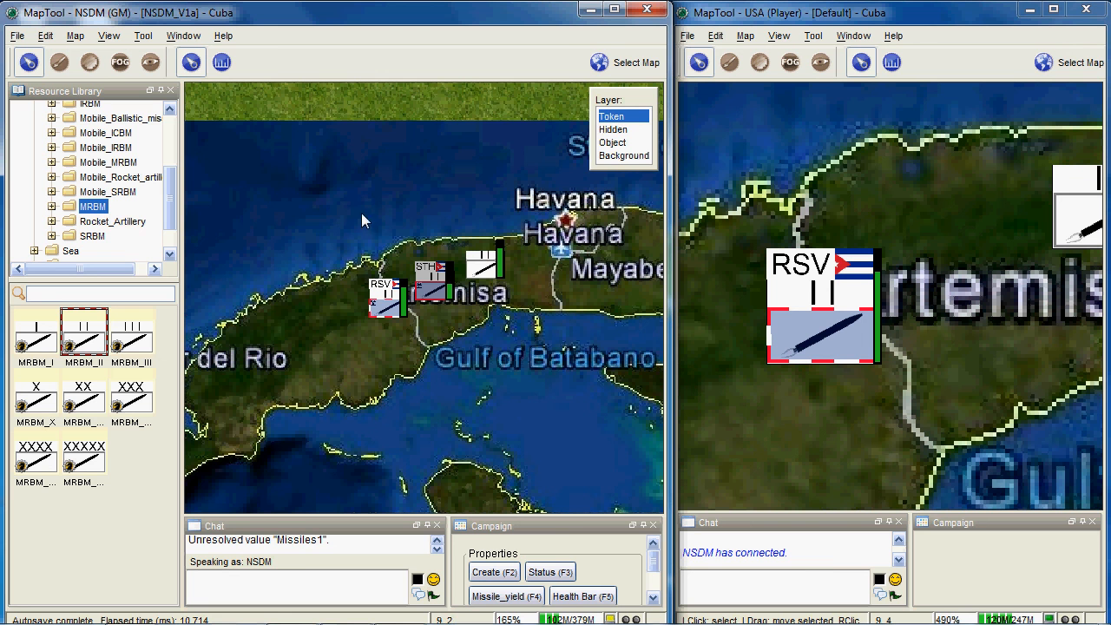
- Minimize the GM window, leaving the USA player window open on the desktop
{"action": "left_click", "coordinate": [588, 13]}
{"action": "left_click", "coordinate": [399, 608]}
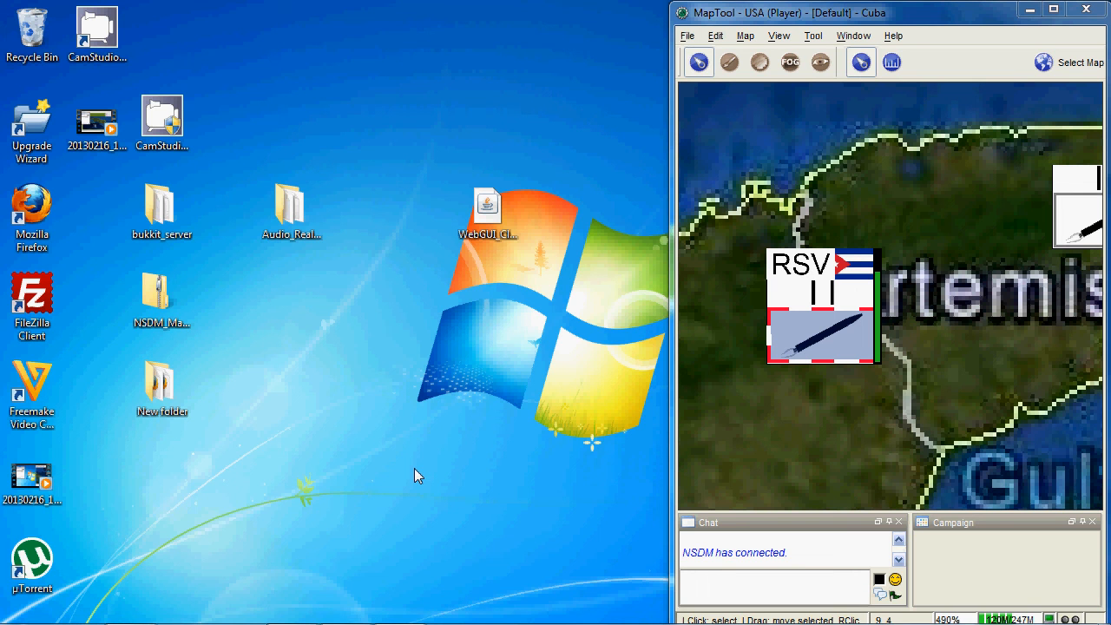
{"action": "mouse_move", "coordinate": [438, 611]}
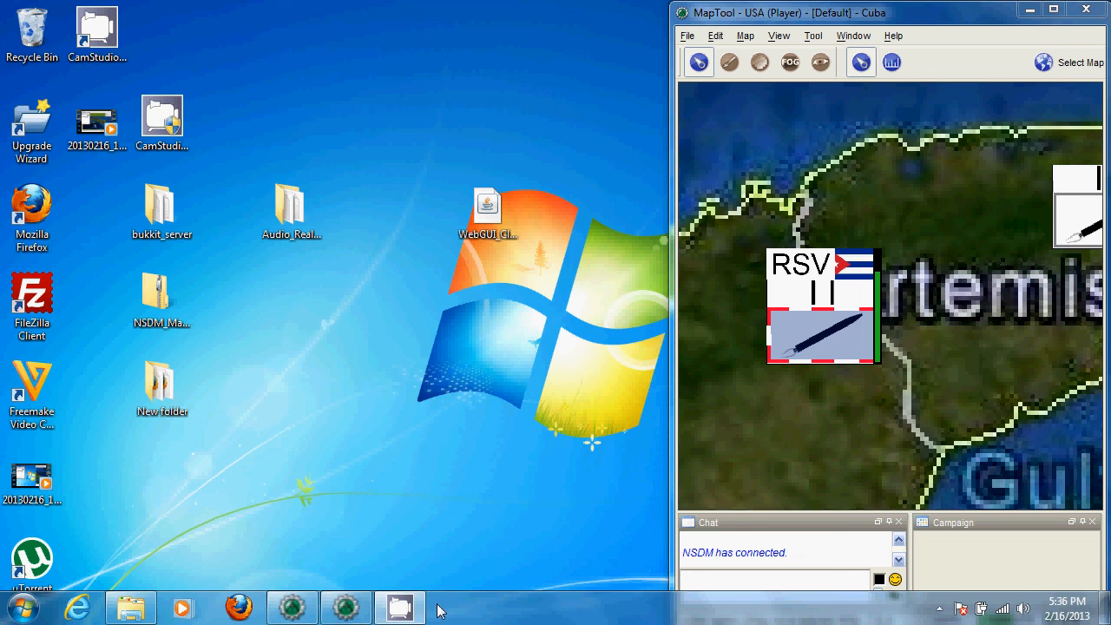